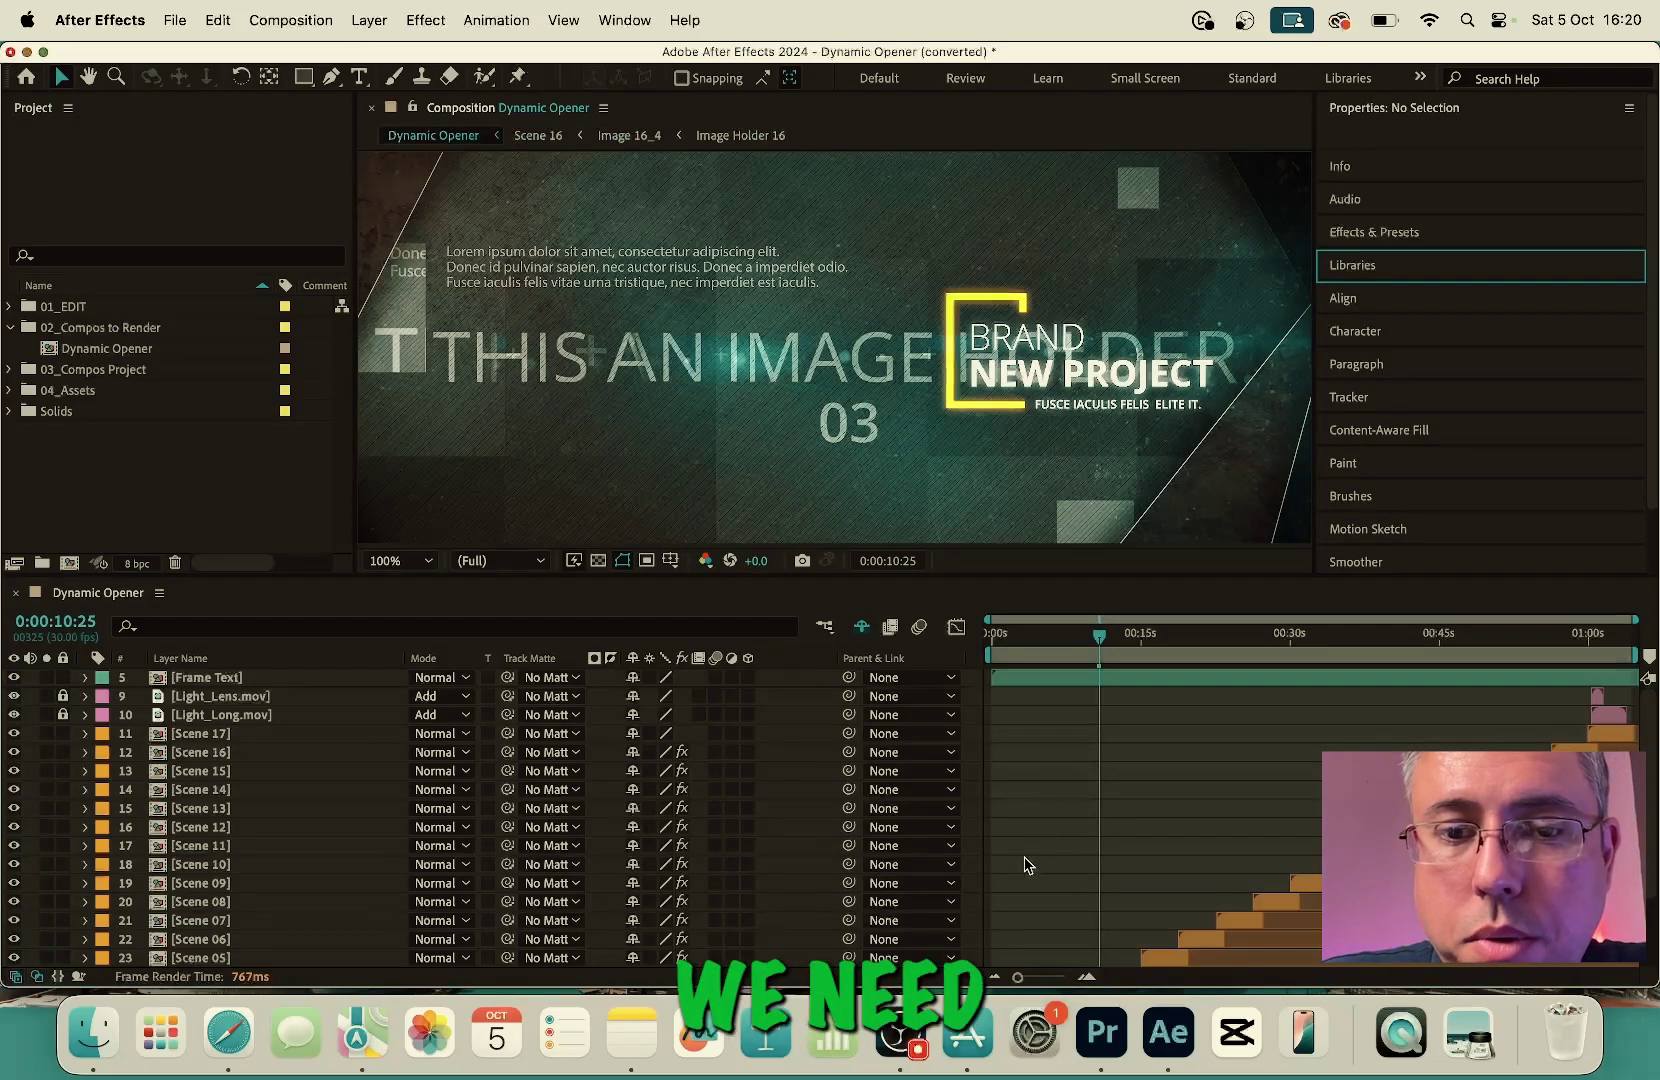
Examine the Dynamic Opener composition's layer stack and scene layers, with shy layers both shown and hidden
scroll(1027, 865, "down", 3)
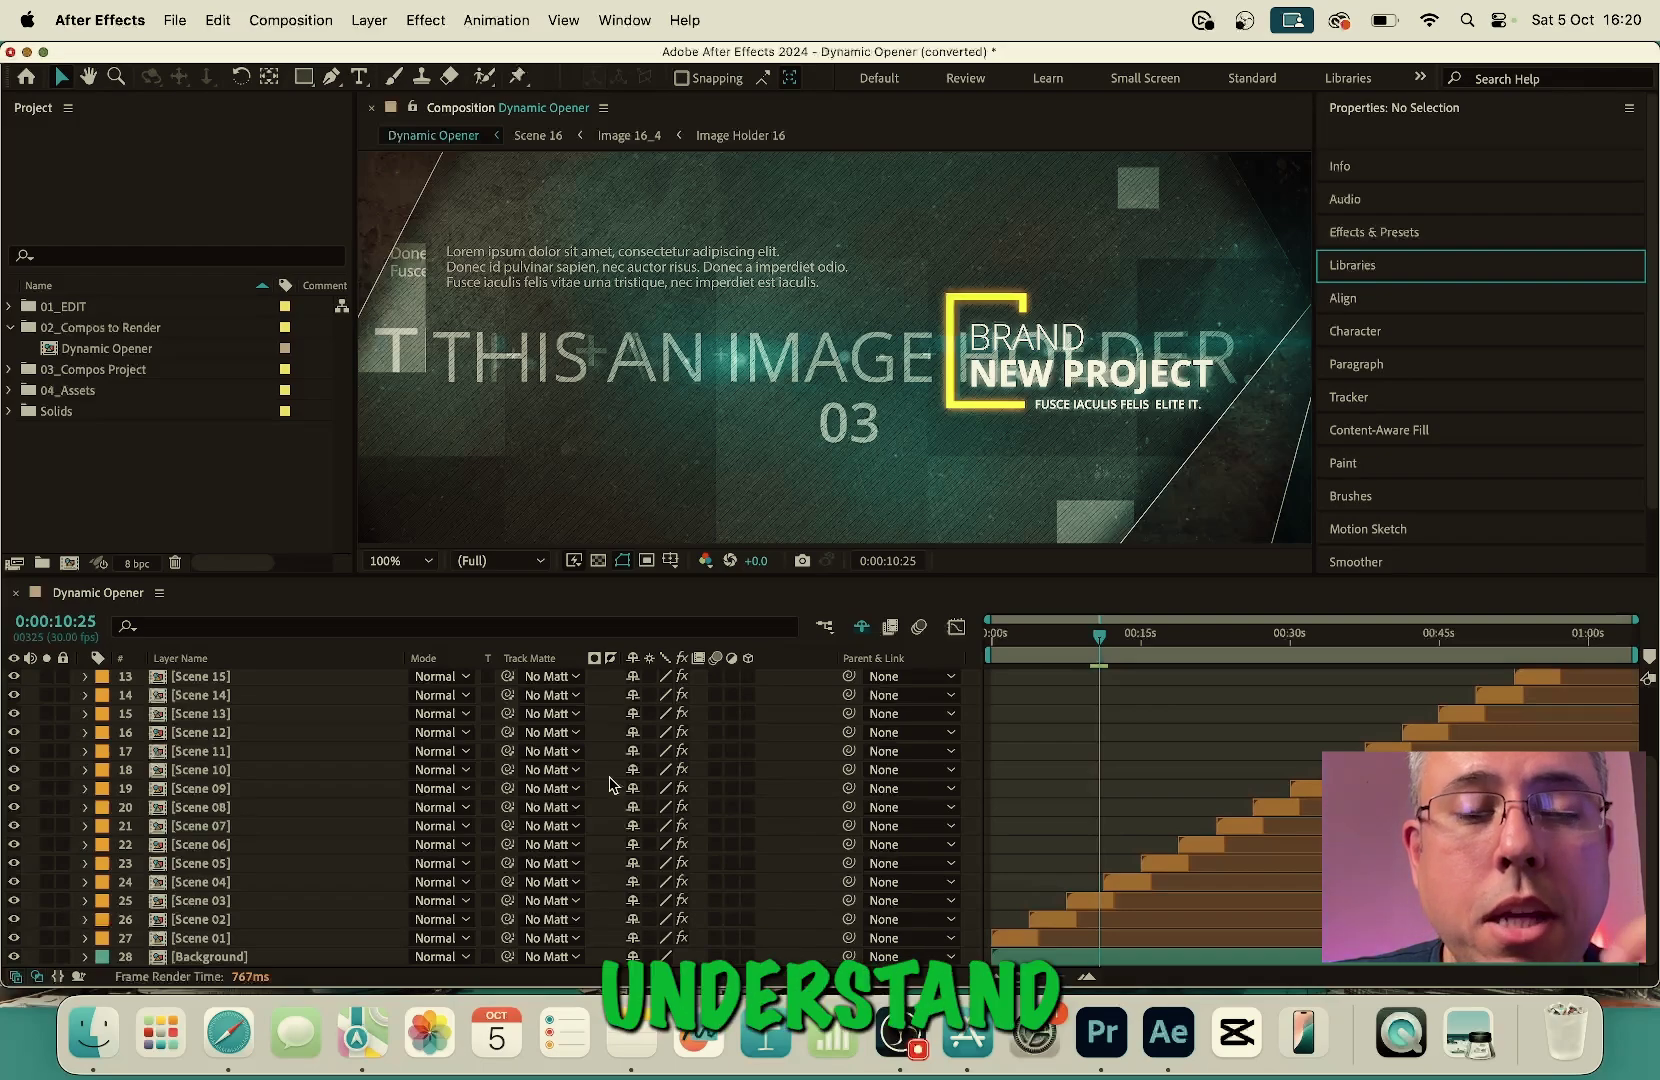
left_click(863, 629)
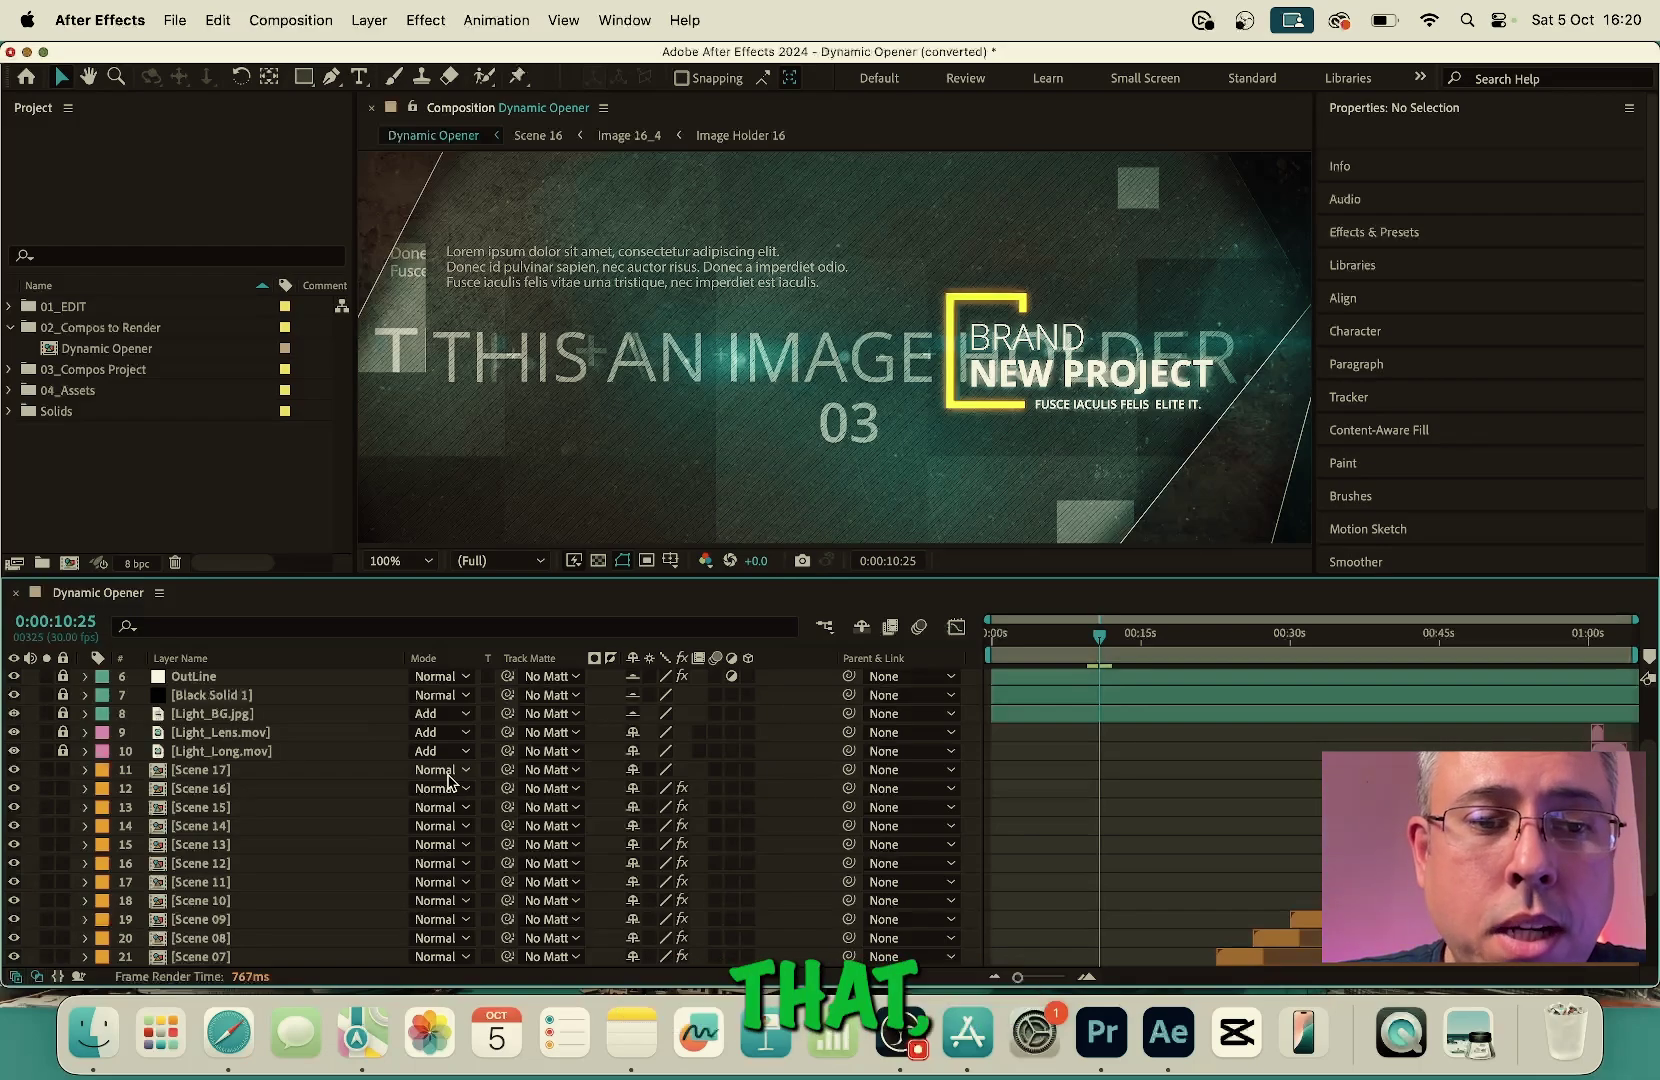
scroll(607, 815, "down", 3)
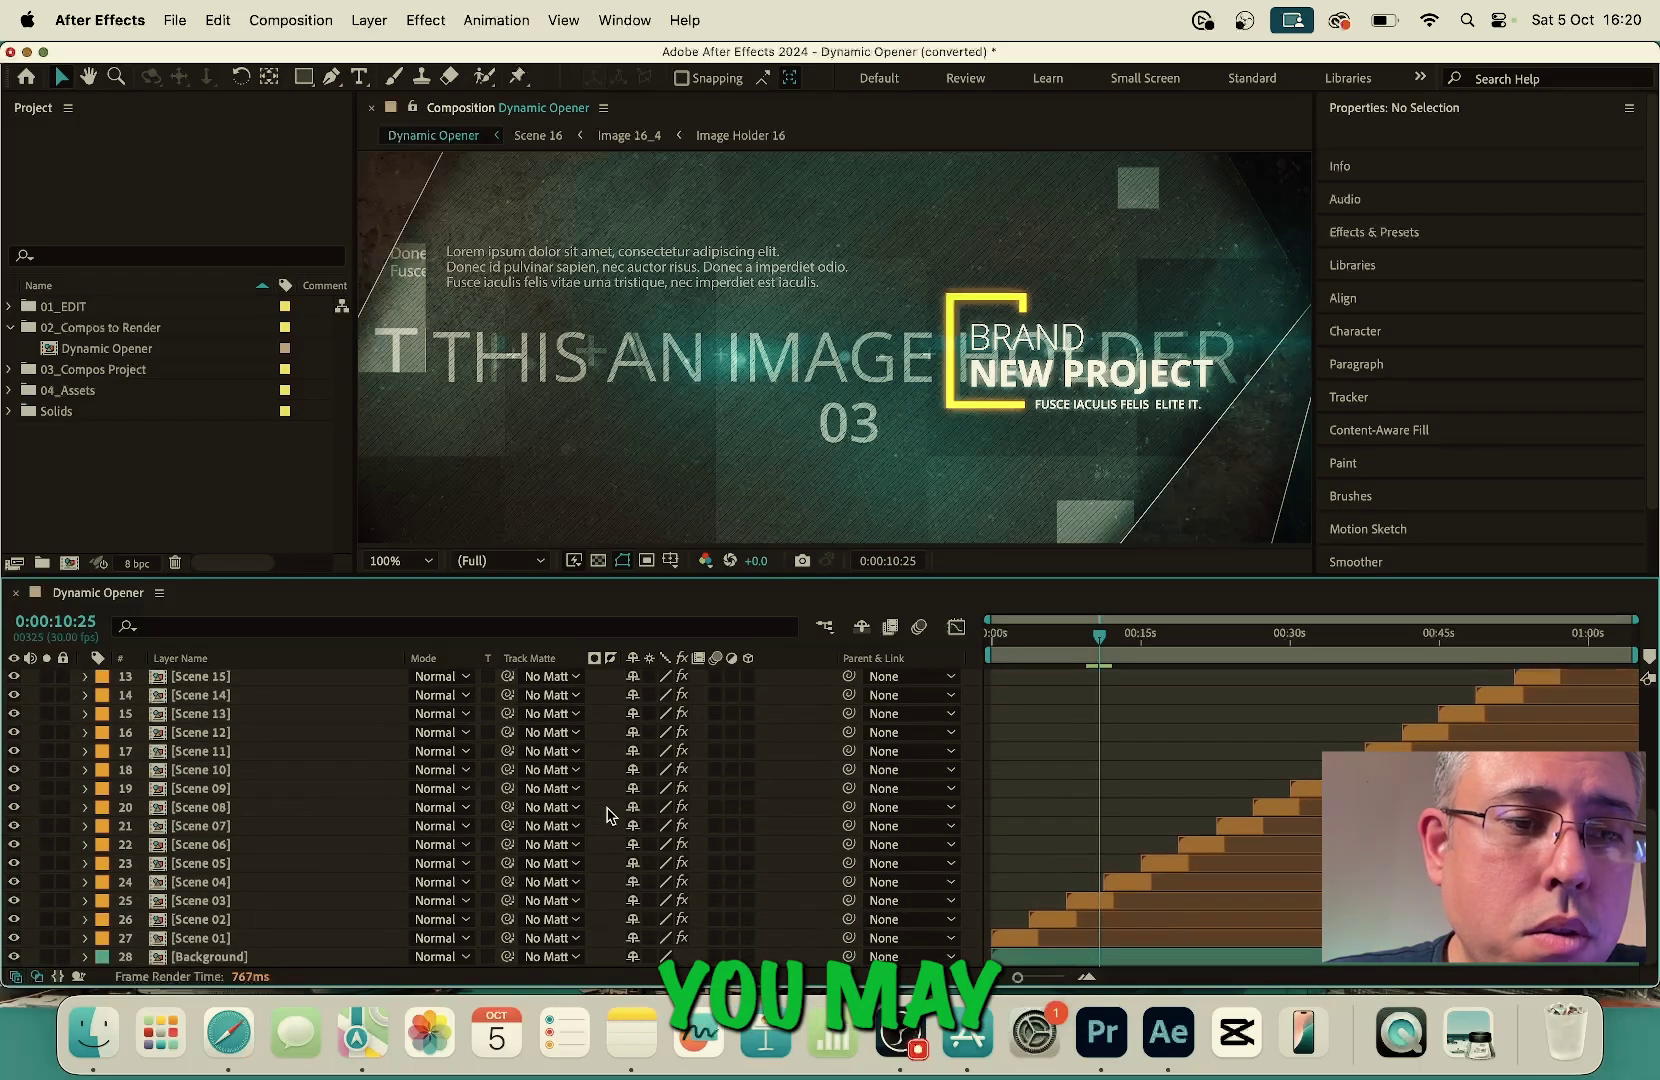
scroll(607, 815, "up", 5)
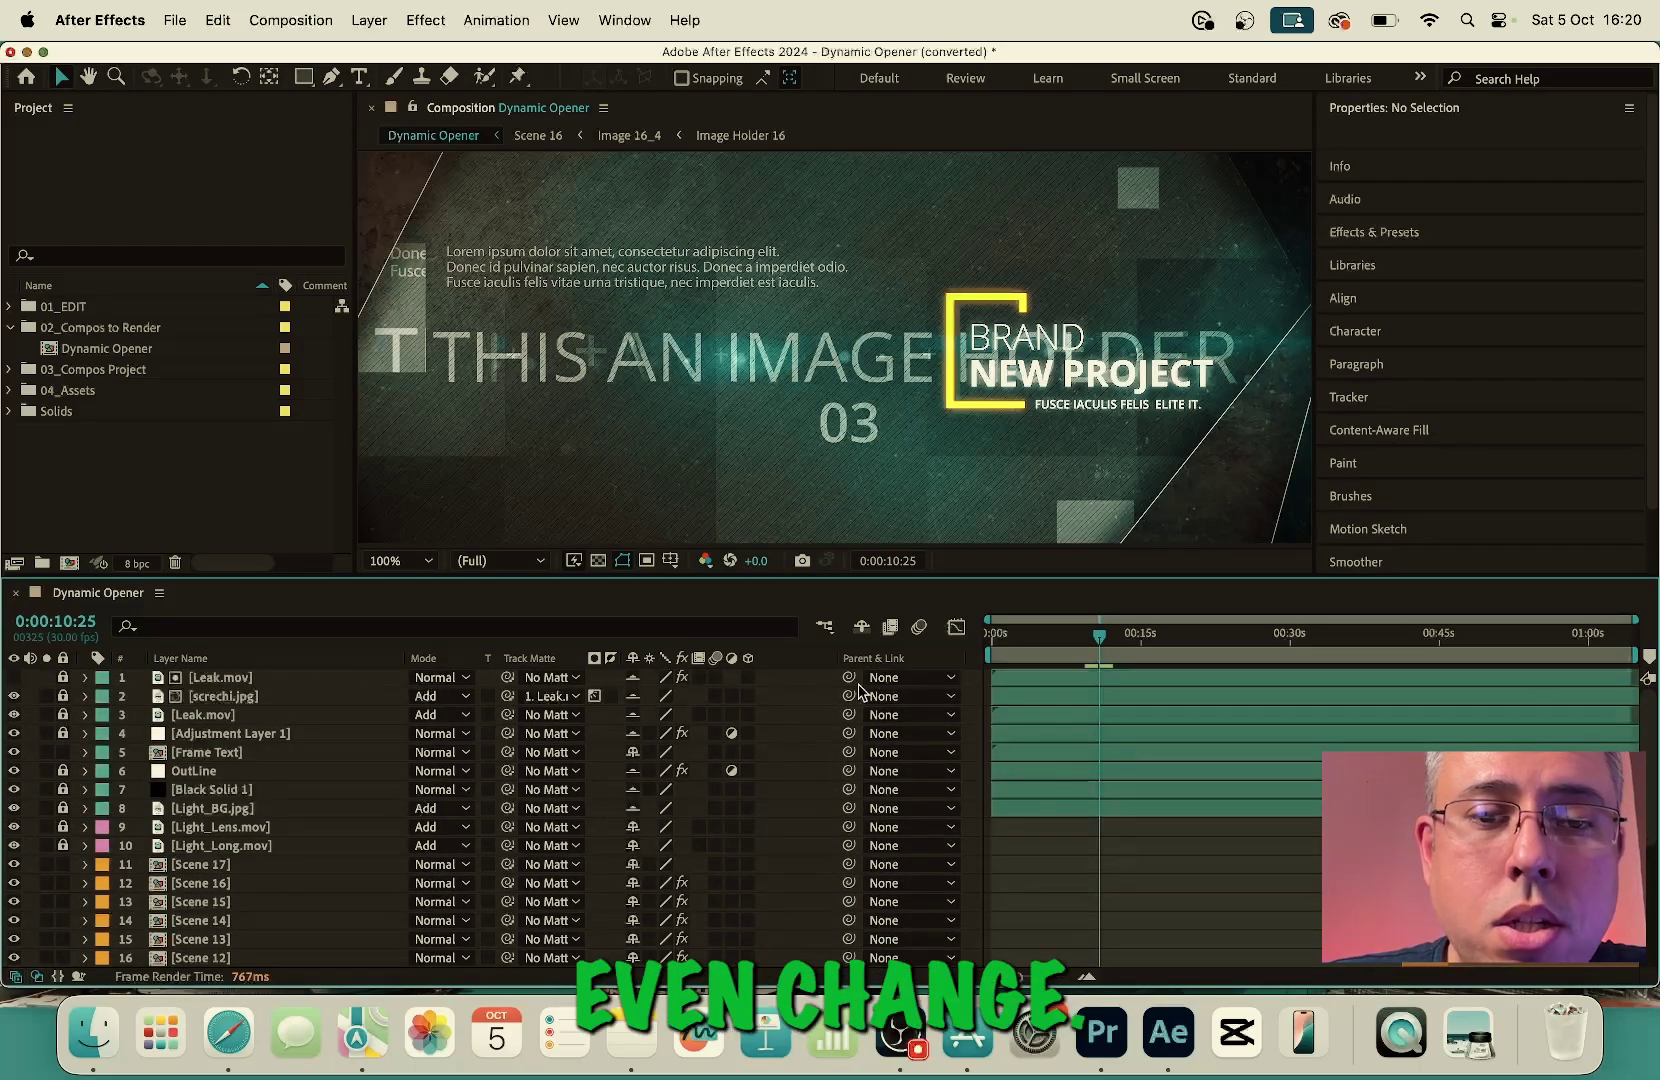
left_click(862, 628)
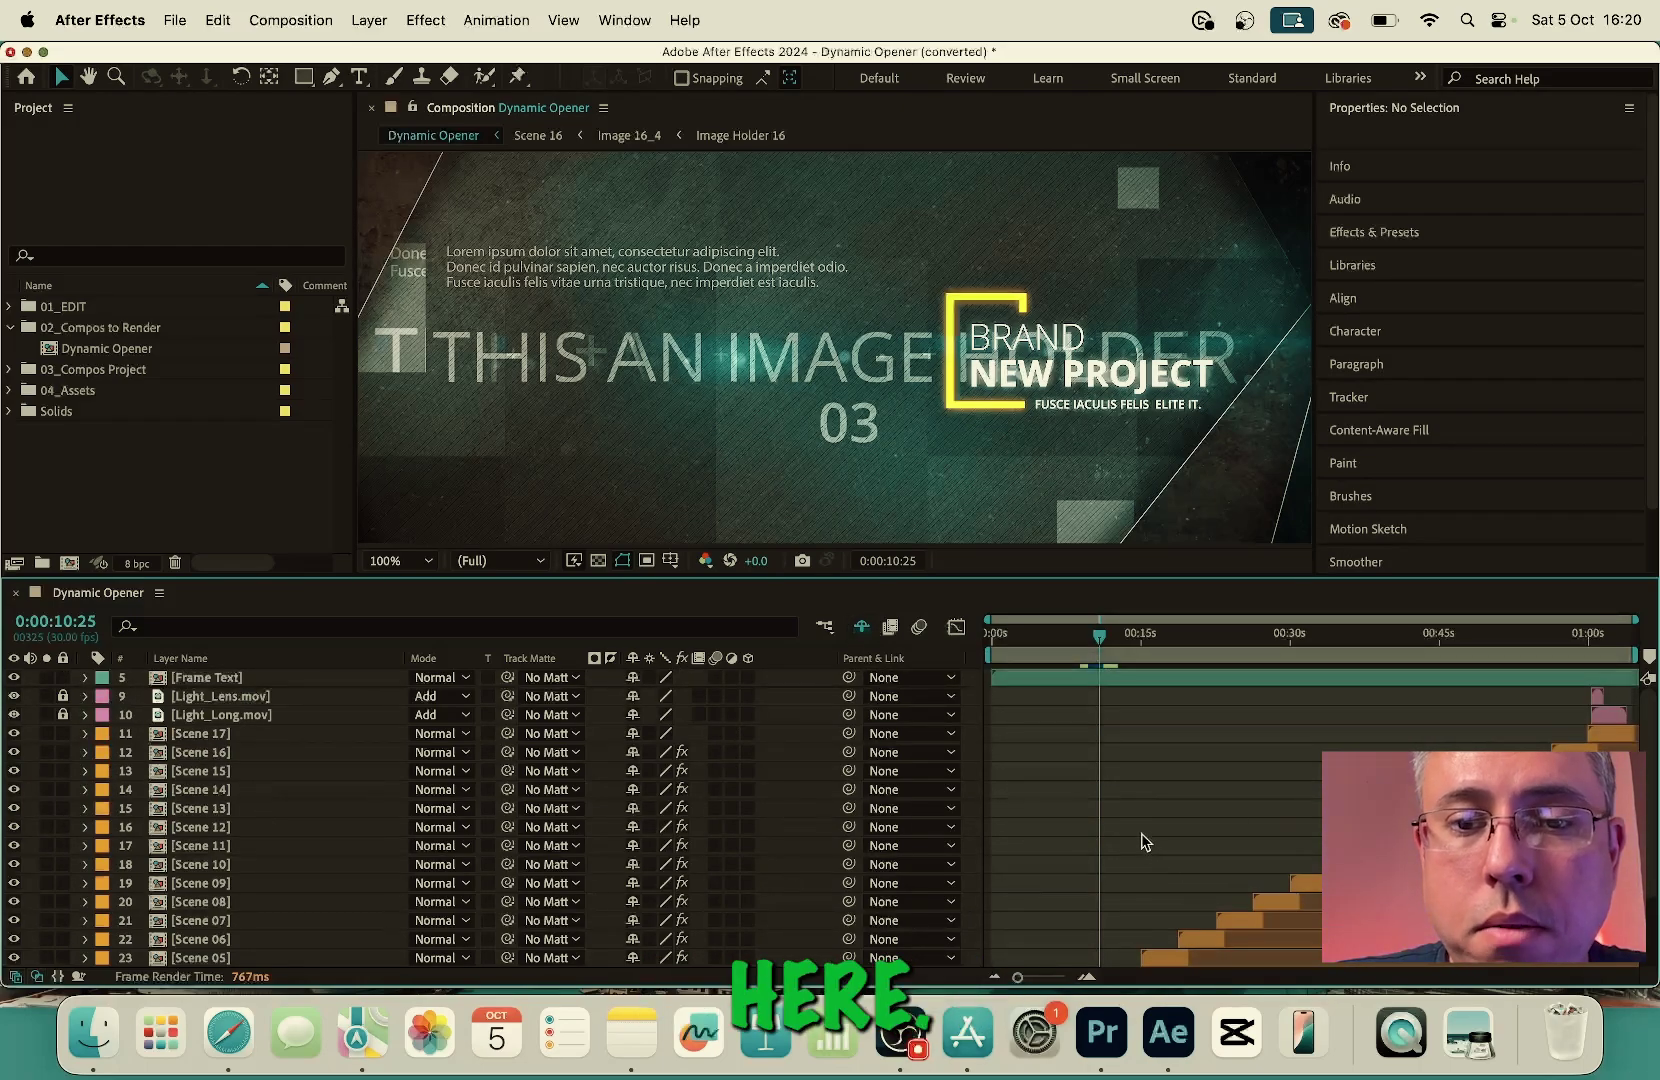
scroll(1144, 842, "down", 4)
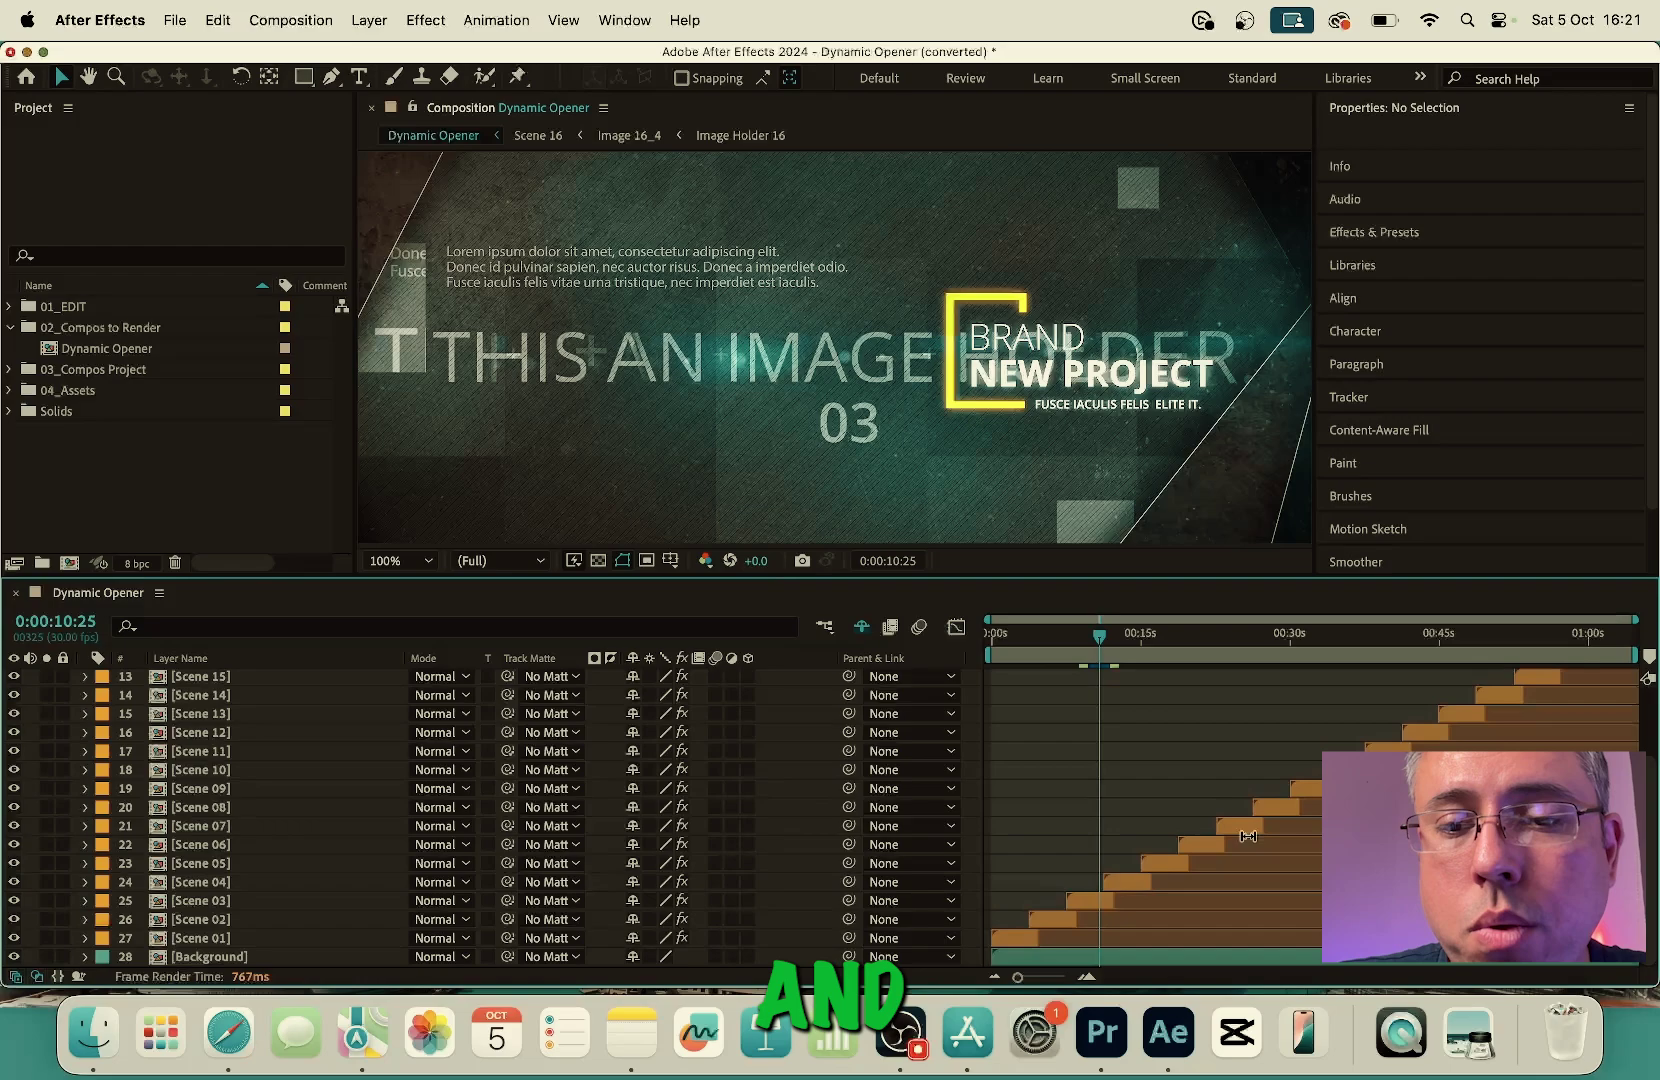
scroll(1443, 746, "up", 3)
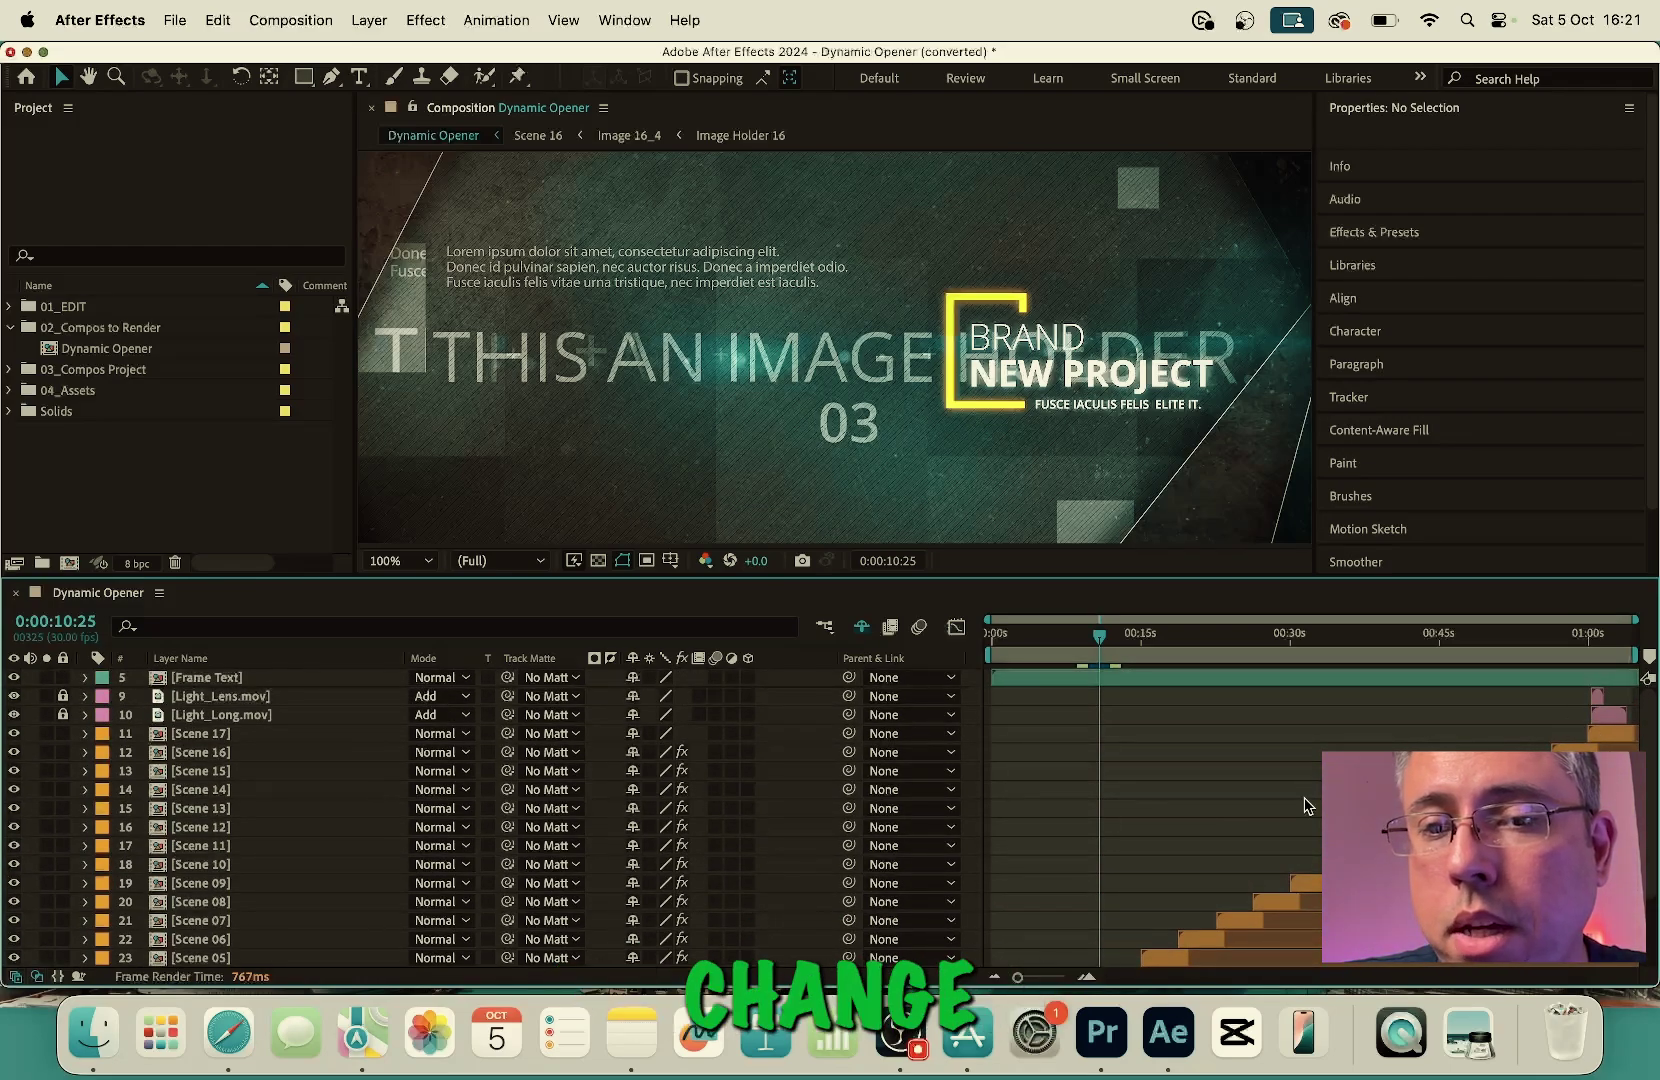
scroll(1305, 805, "down", 3)
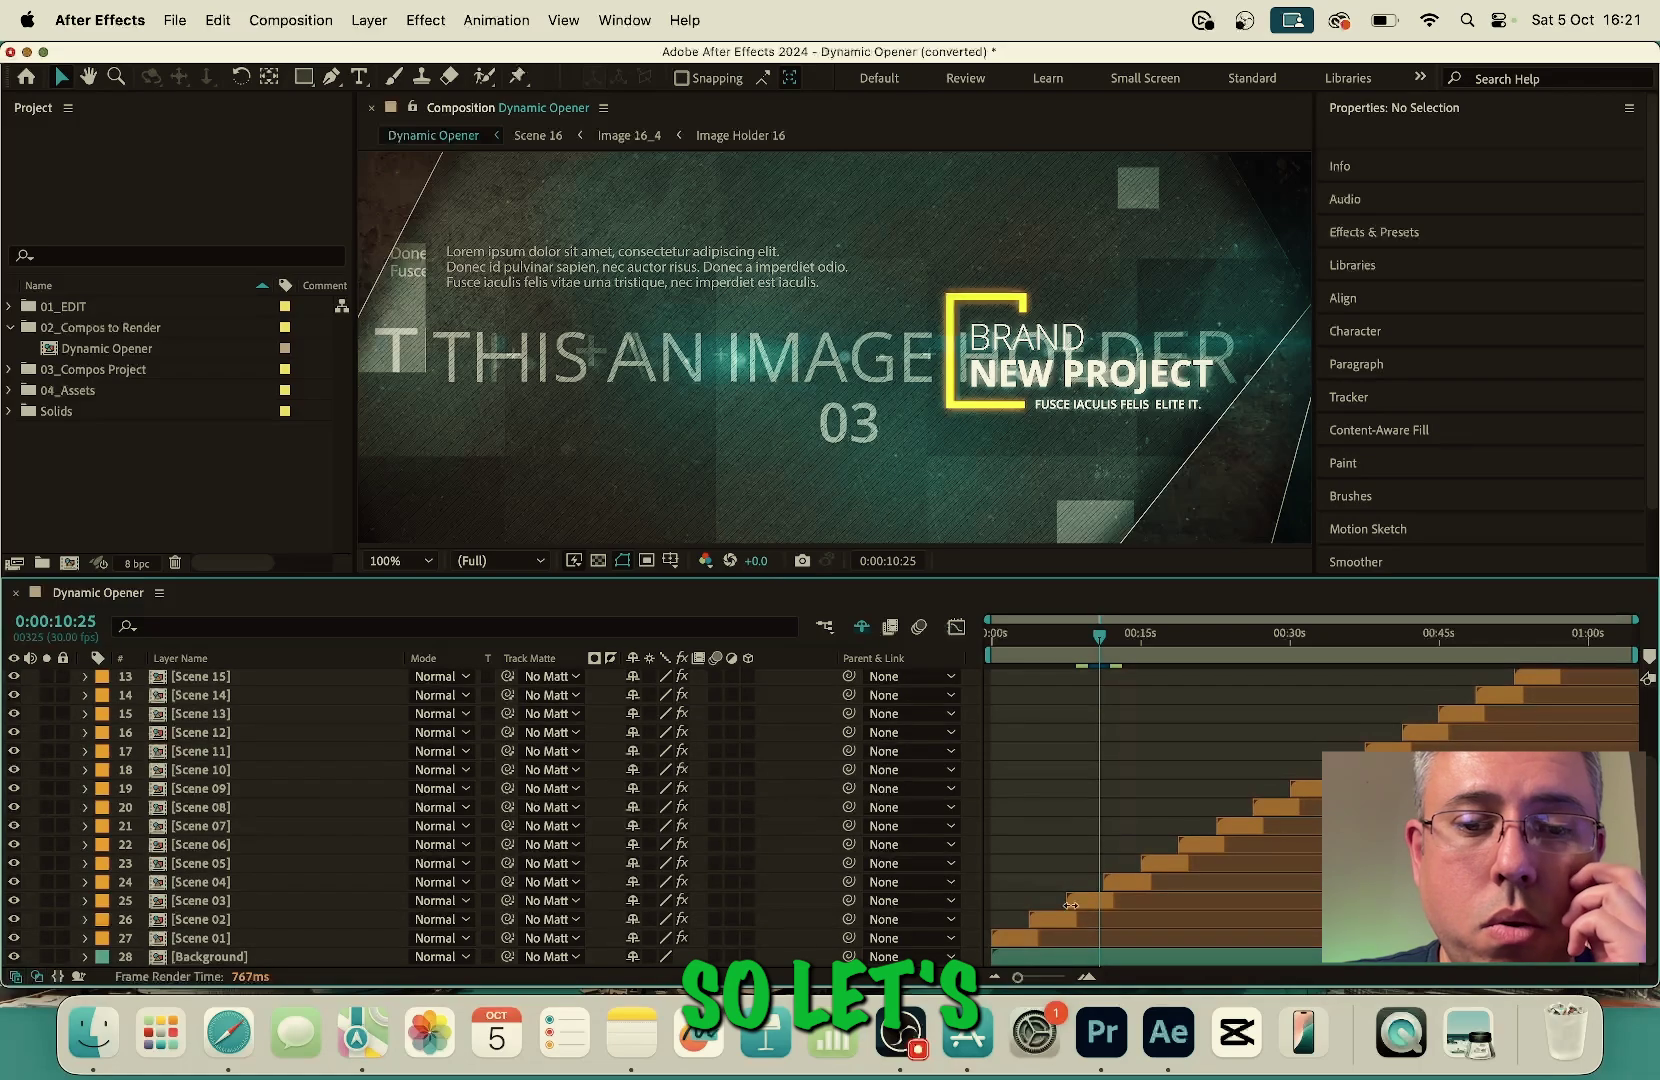
Go to 0:00:02:10 and open the nested Image Holder 01 composition through Scene 01 and Image 01_1
left_click(1015, 636)
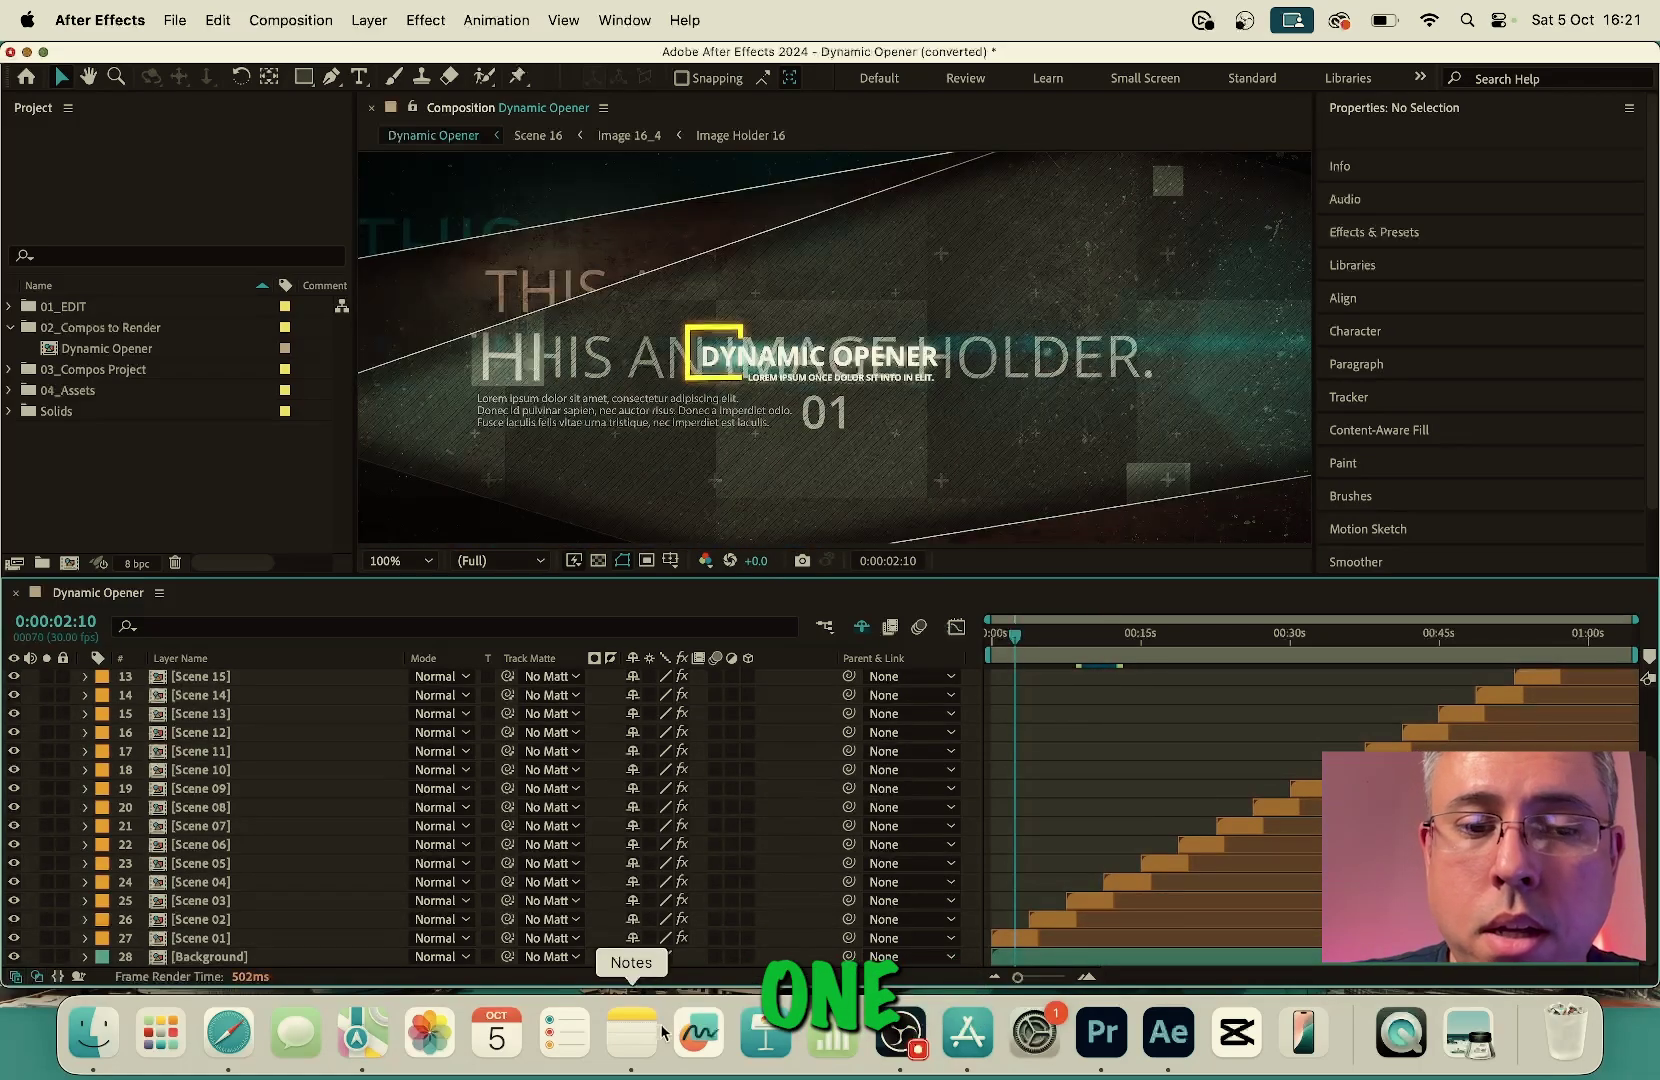
double_click(200, 938)
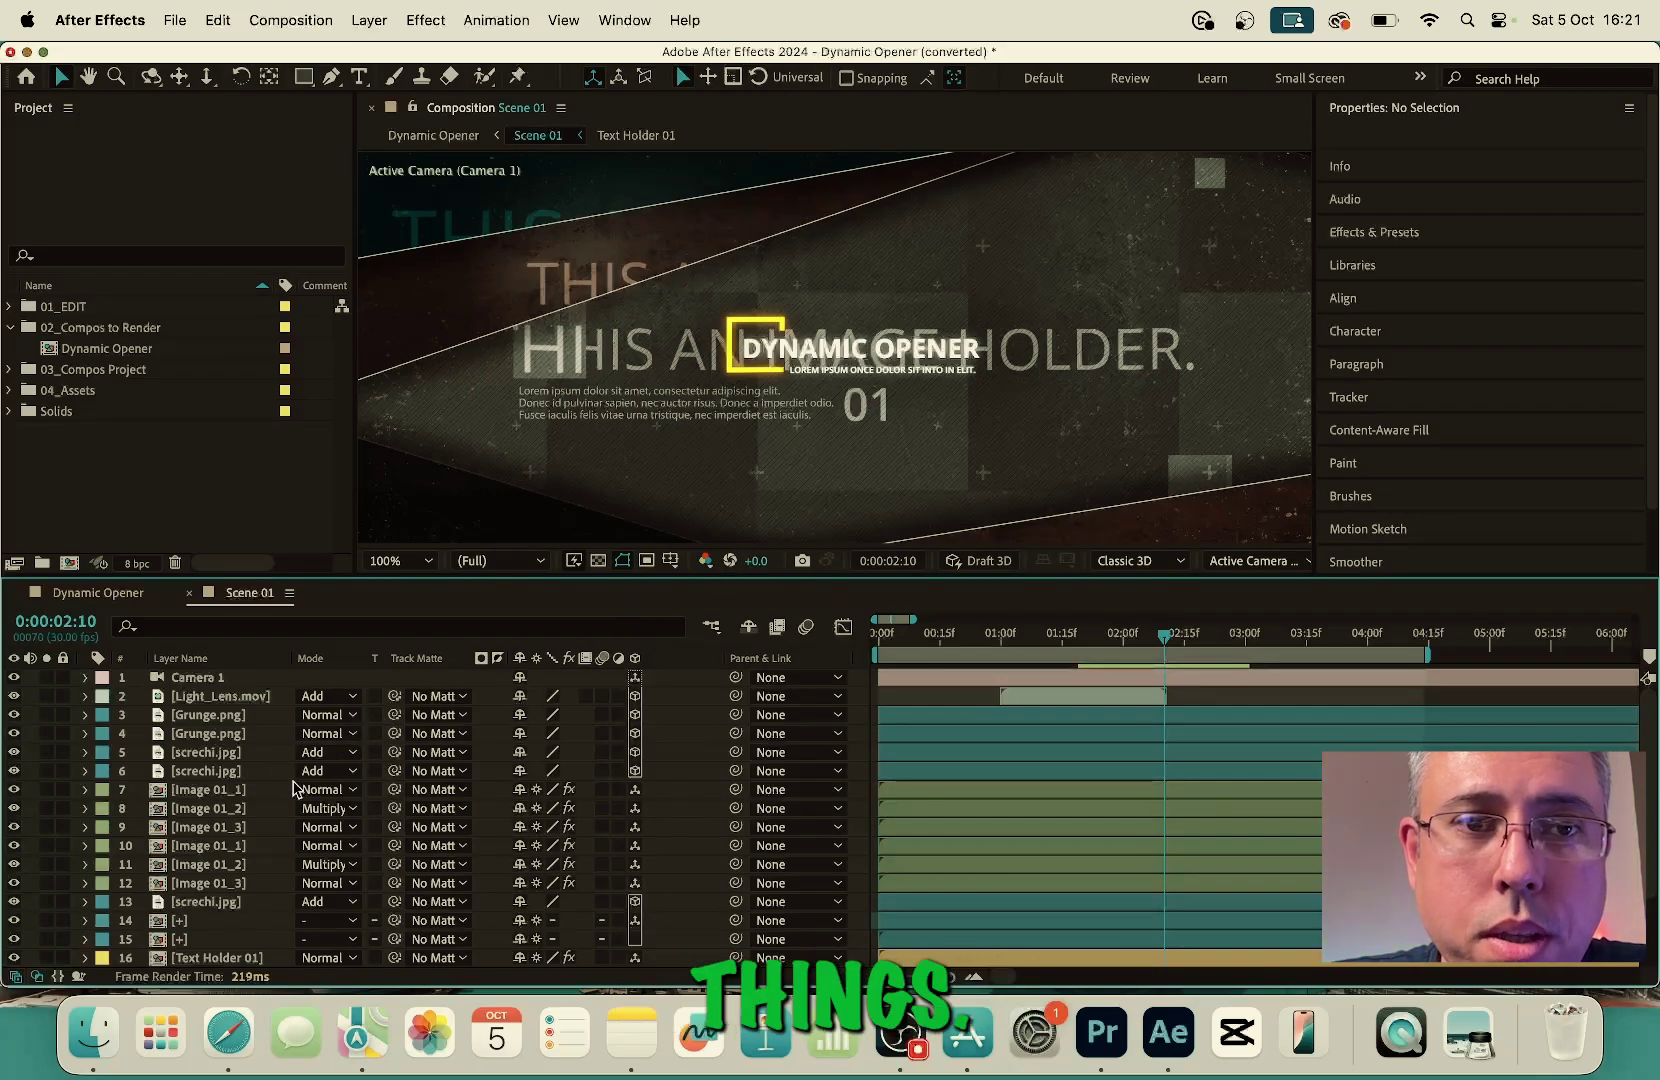
double_click(203, 795)
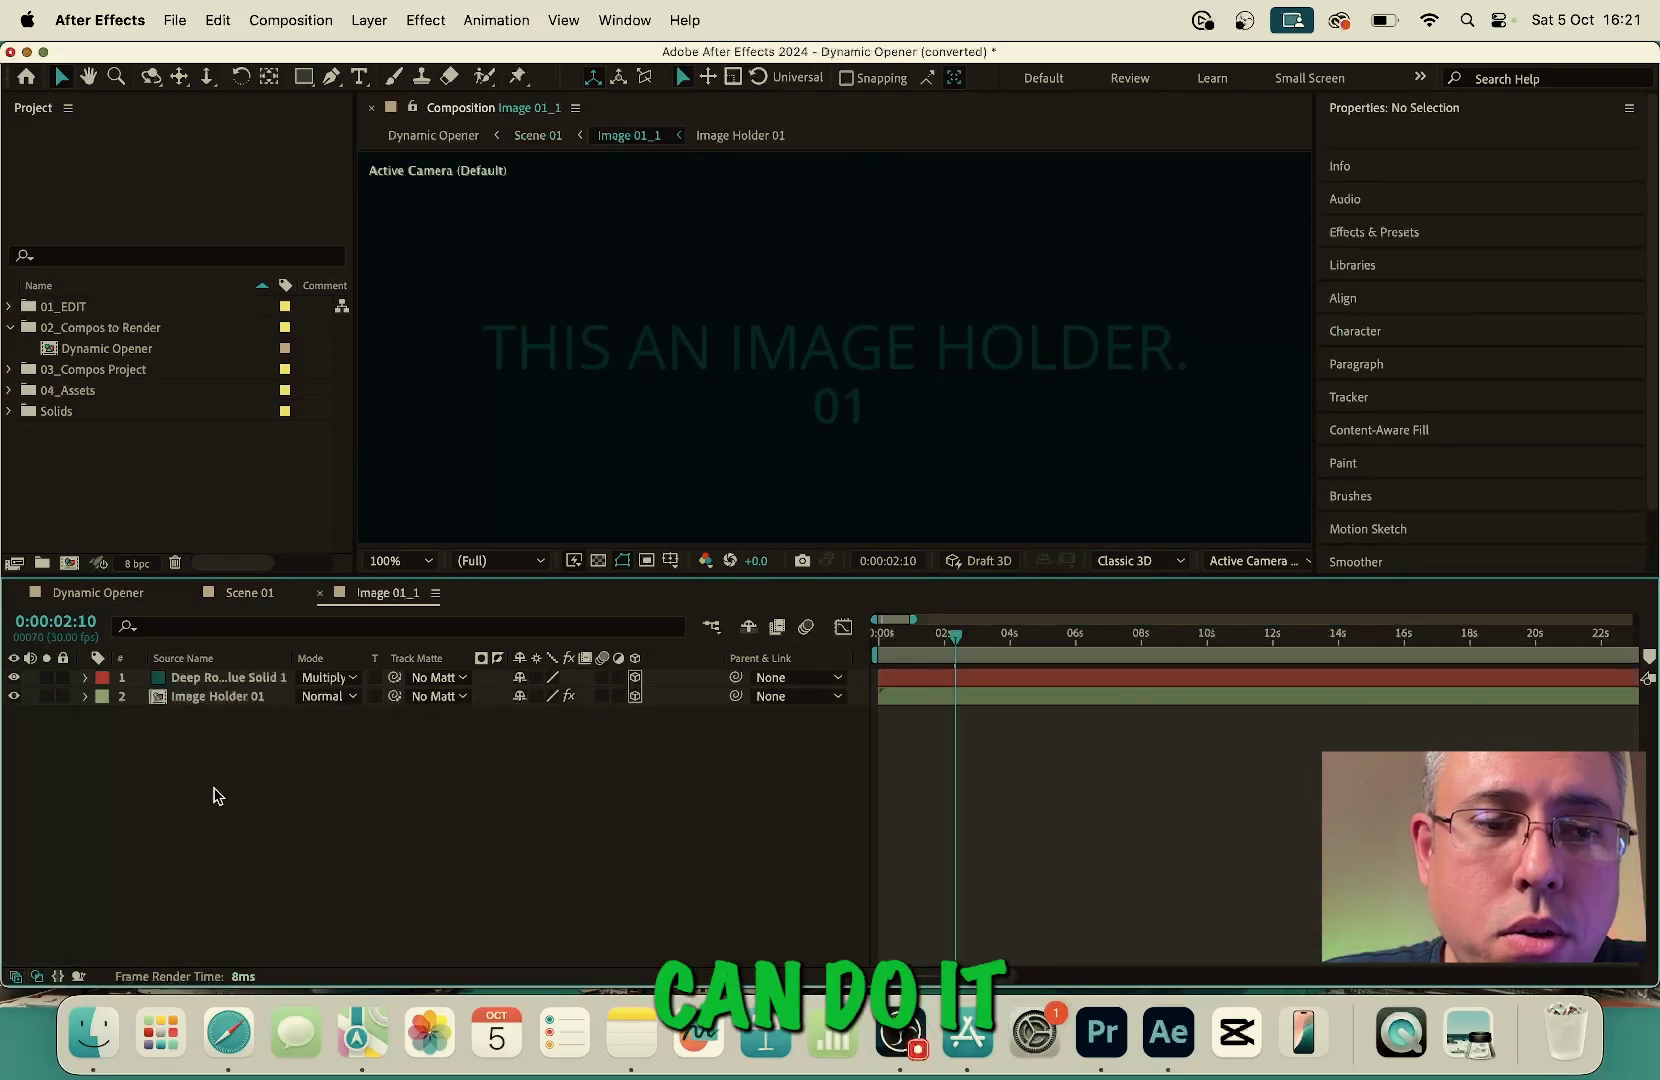
double_click(248, 698)
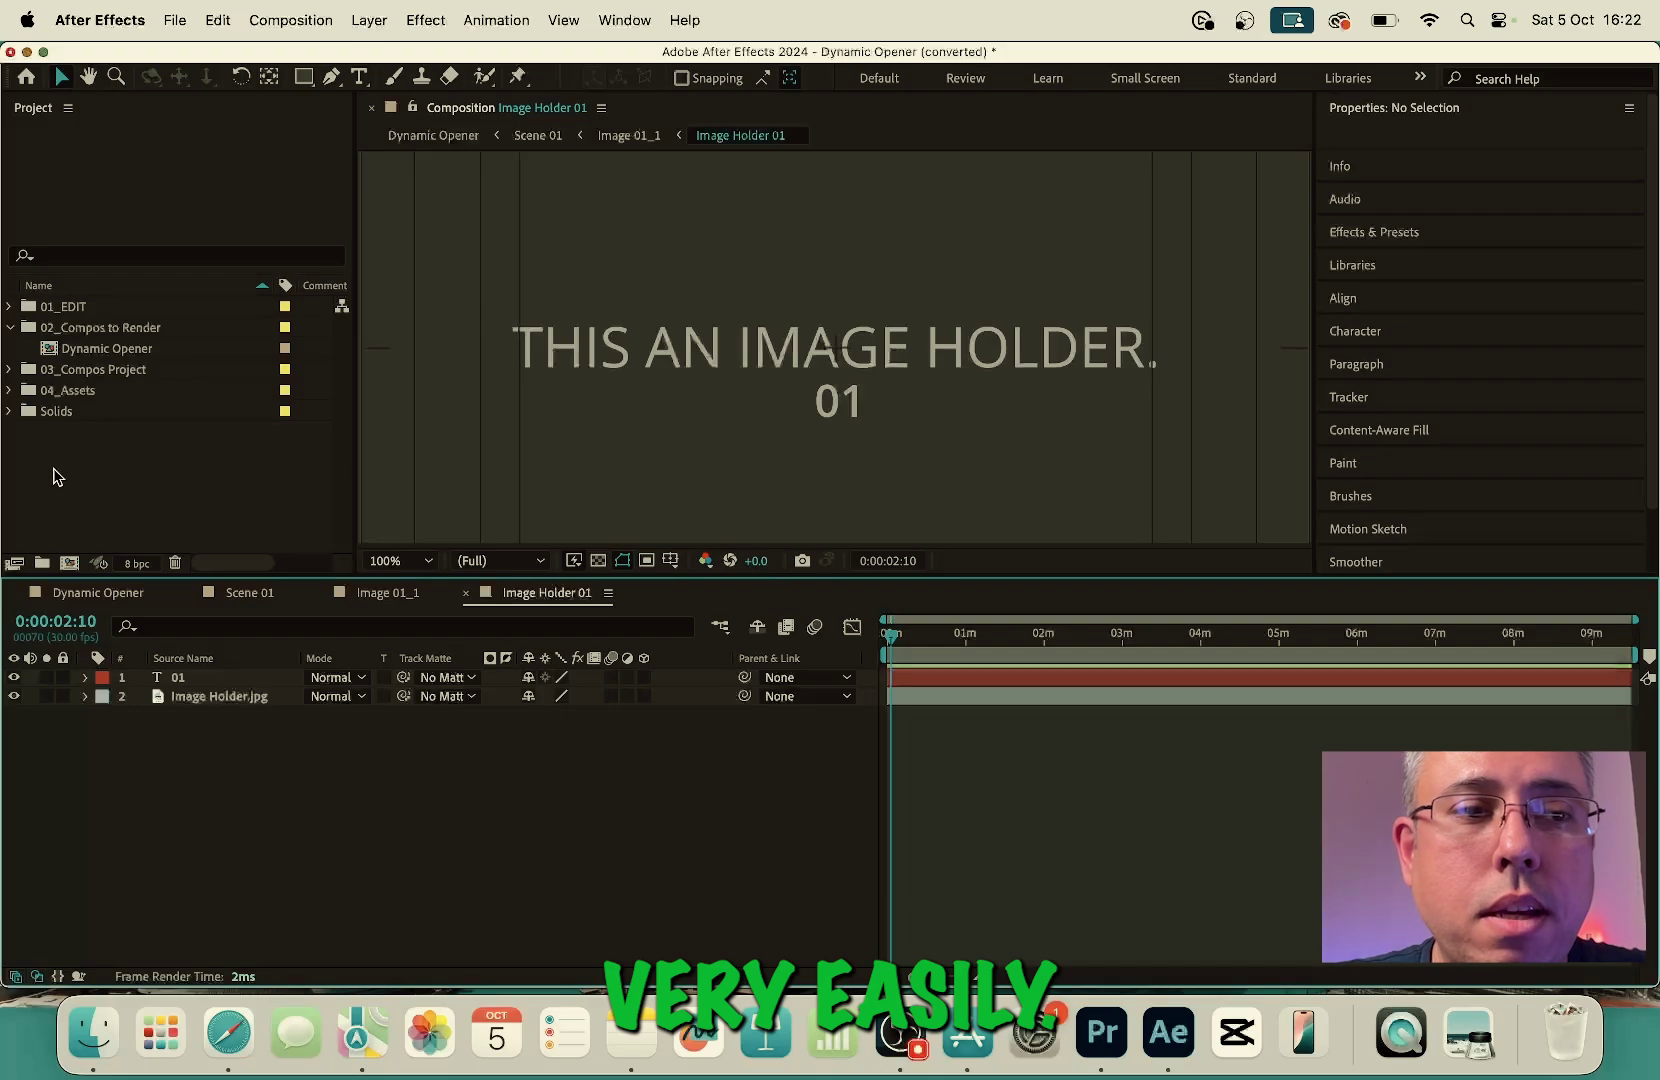
Create a new project folder named My Footage
left_click(44, 564)
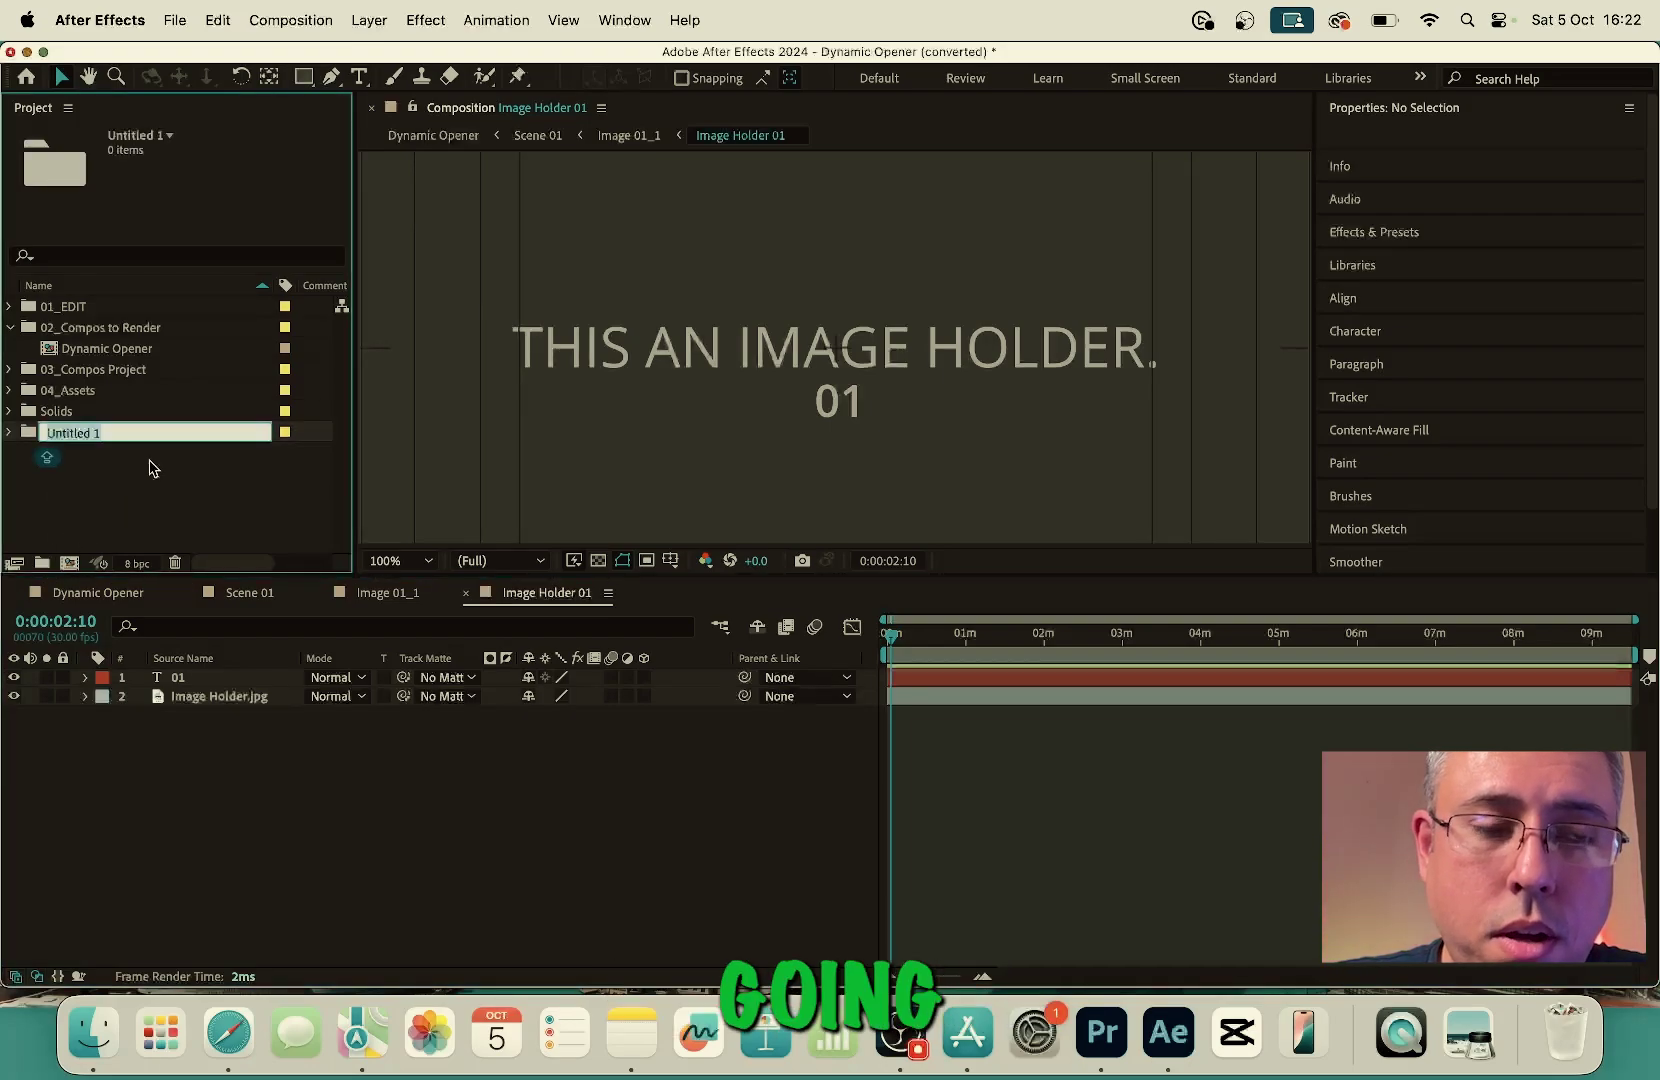
type("F")
key("BackSpace")
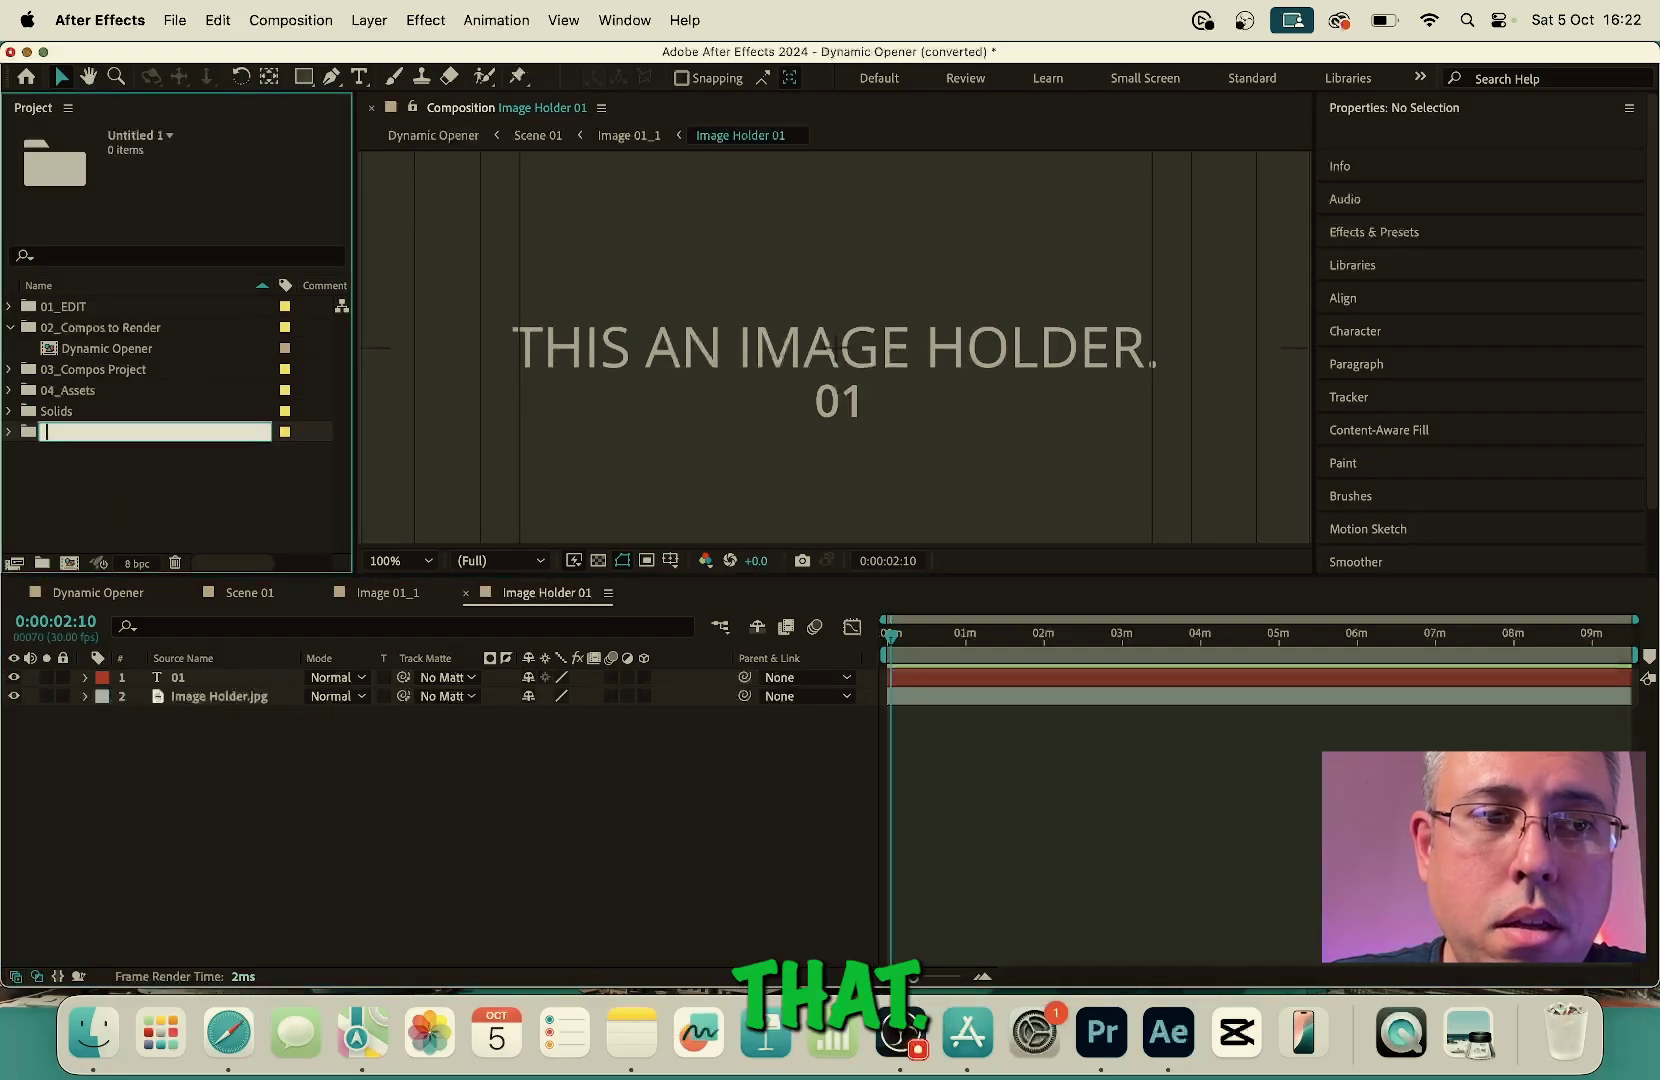
type("My Footage")
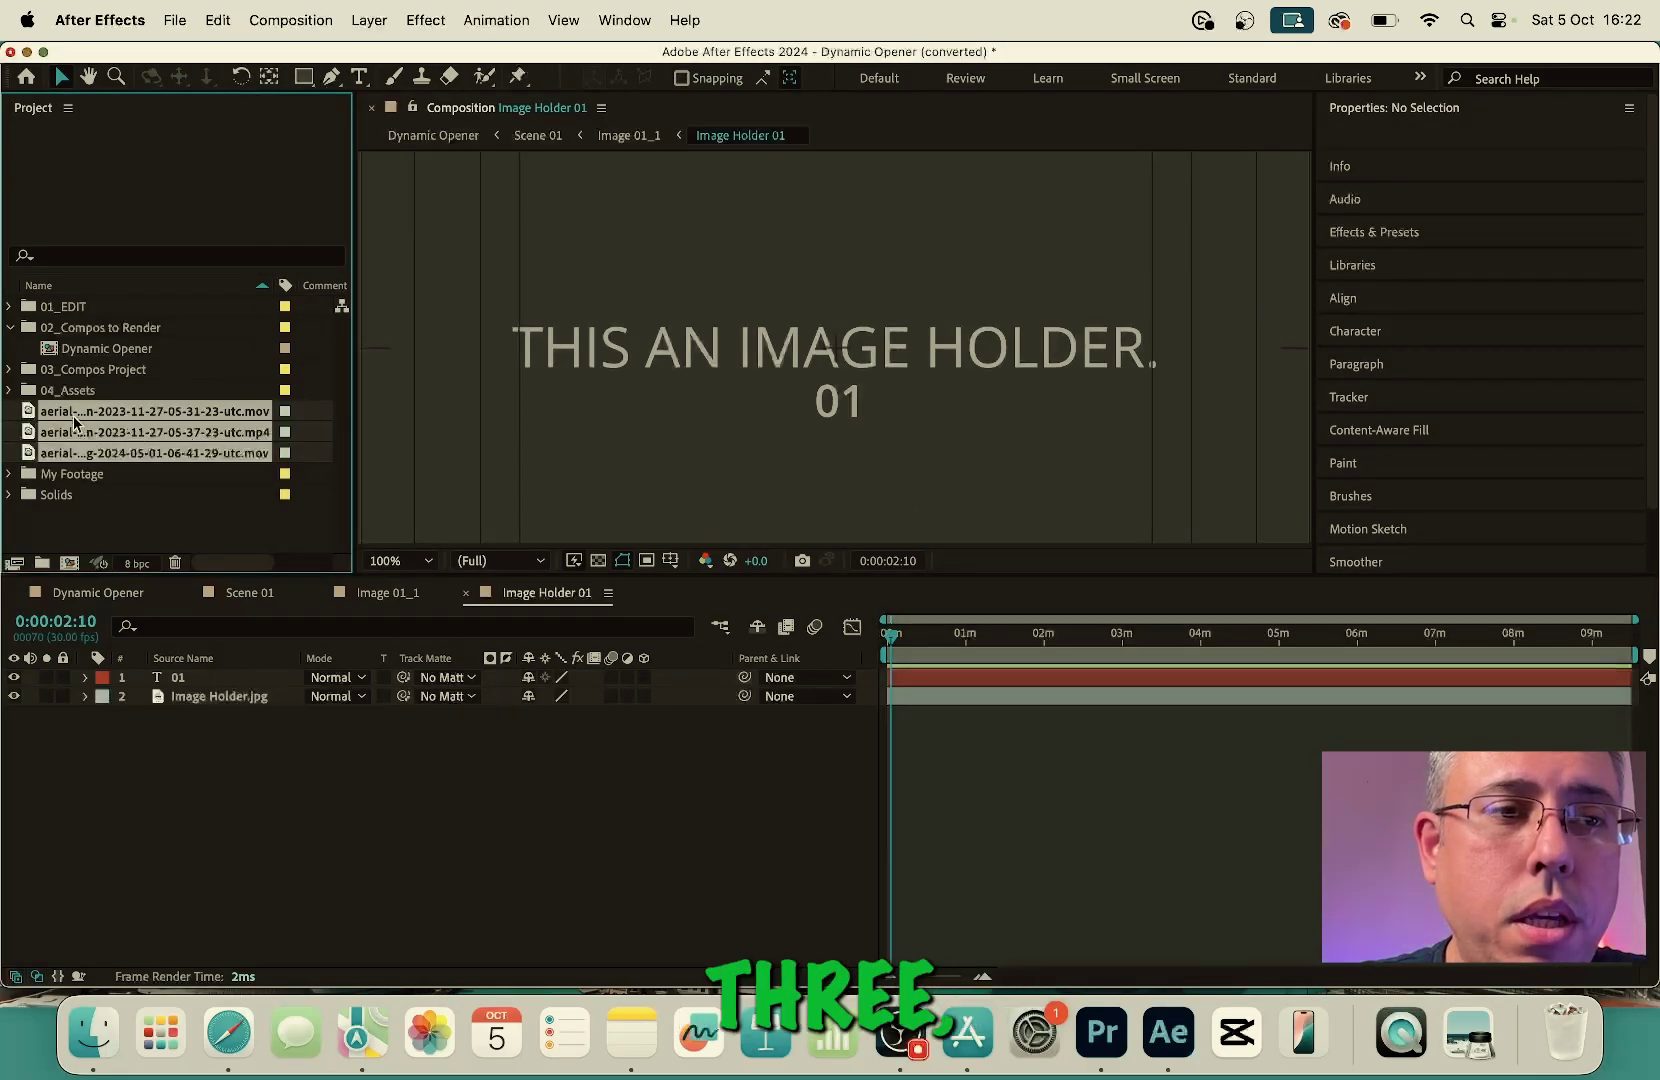
Move the three imported aerial clips into the My Footage folder and leave the 04_Assets folder collapsed
left_click_drag(53, 436, 55, 398)
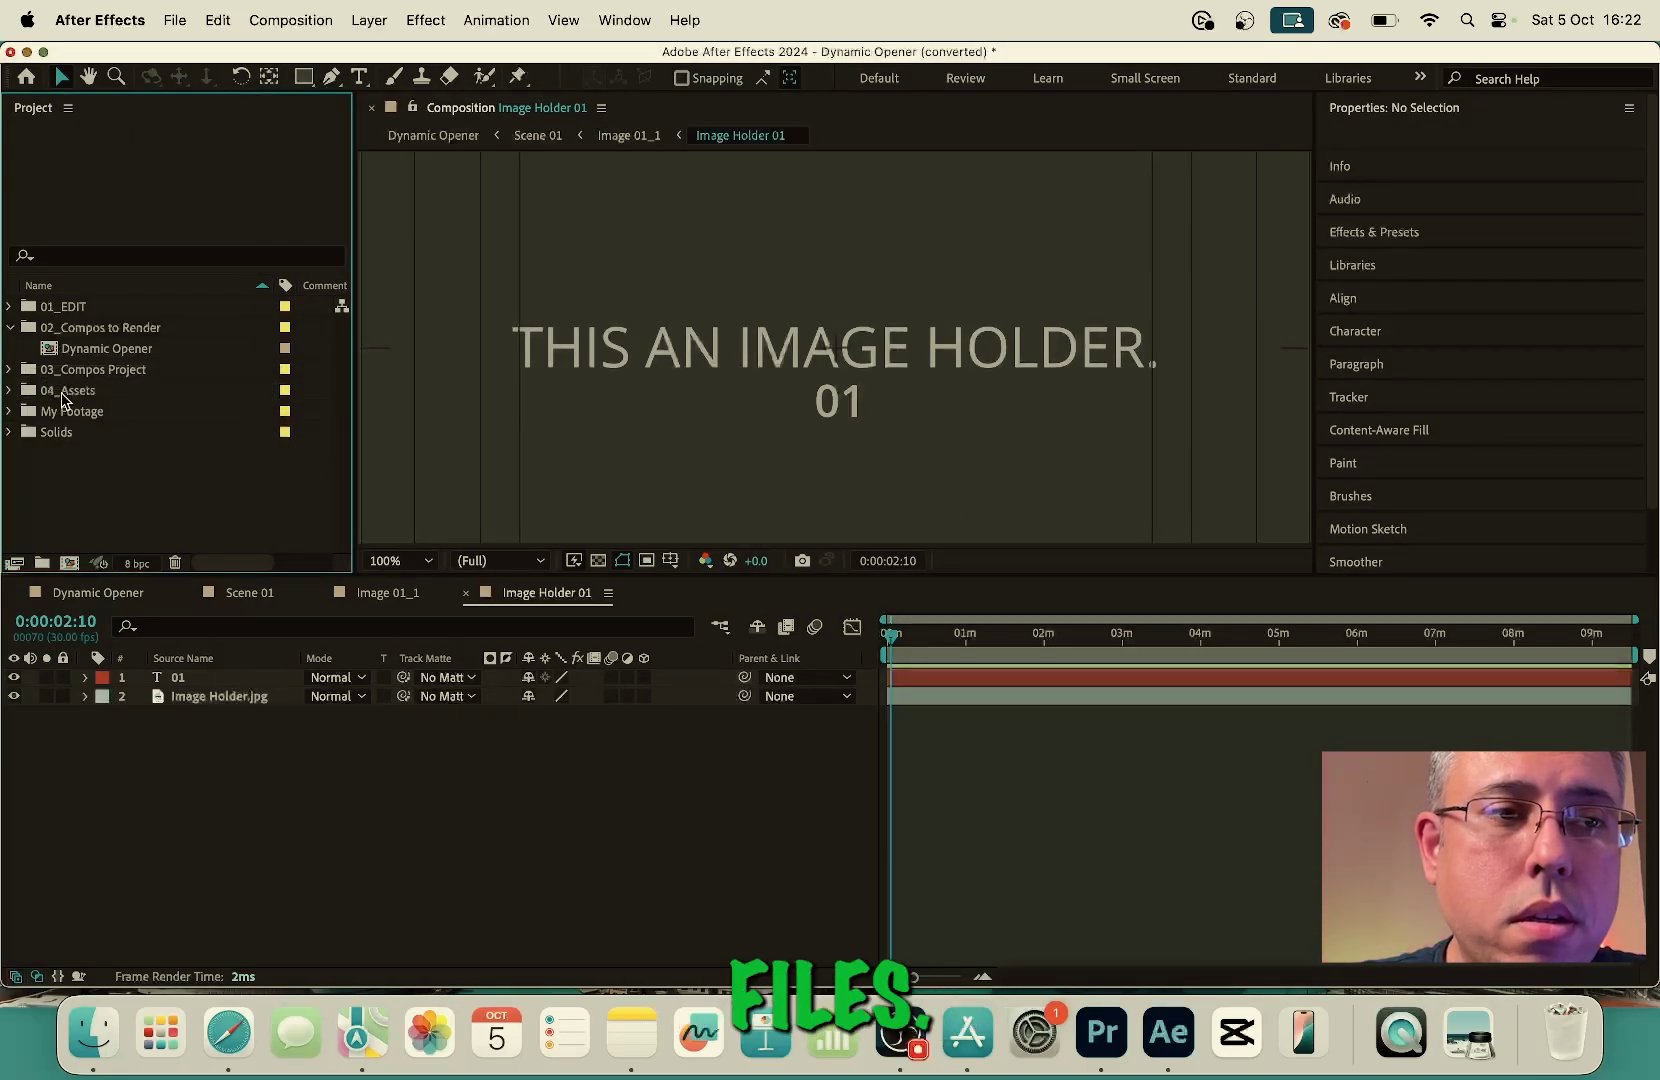
left_click(11, 412)
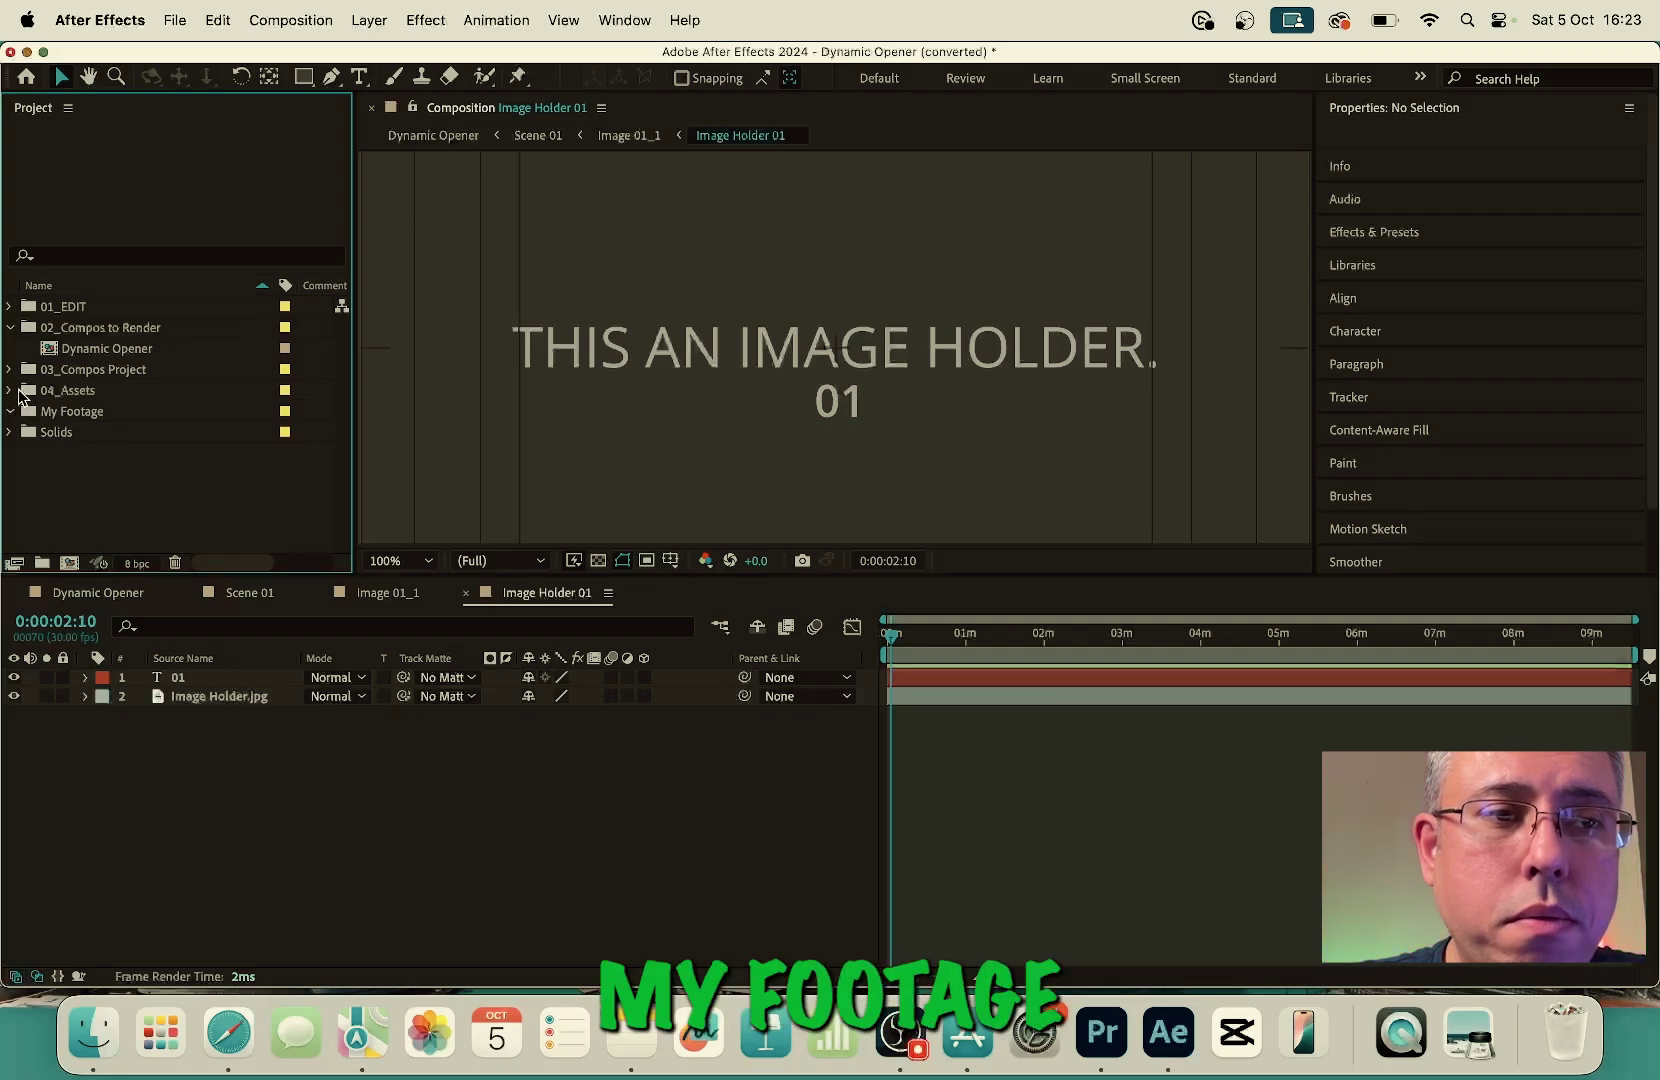
left_click(12, 391)
left_click(96, 414)
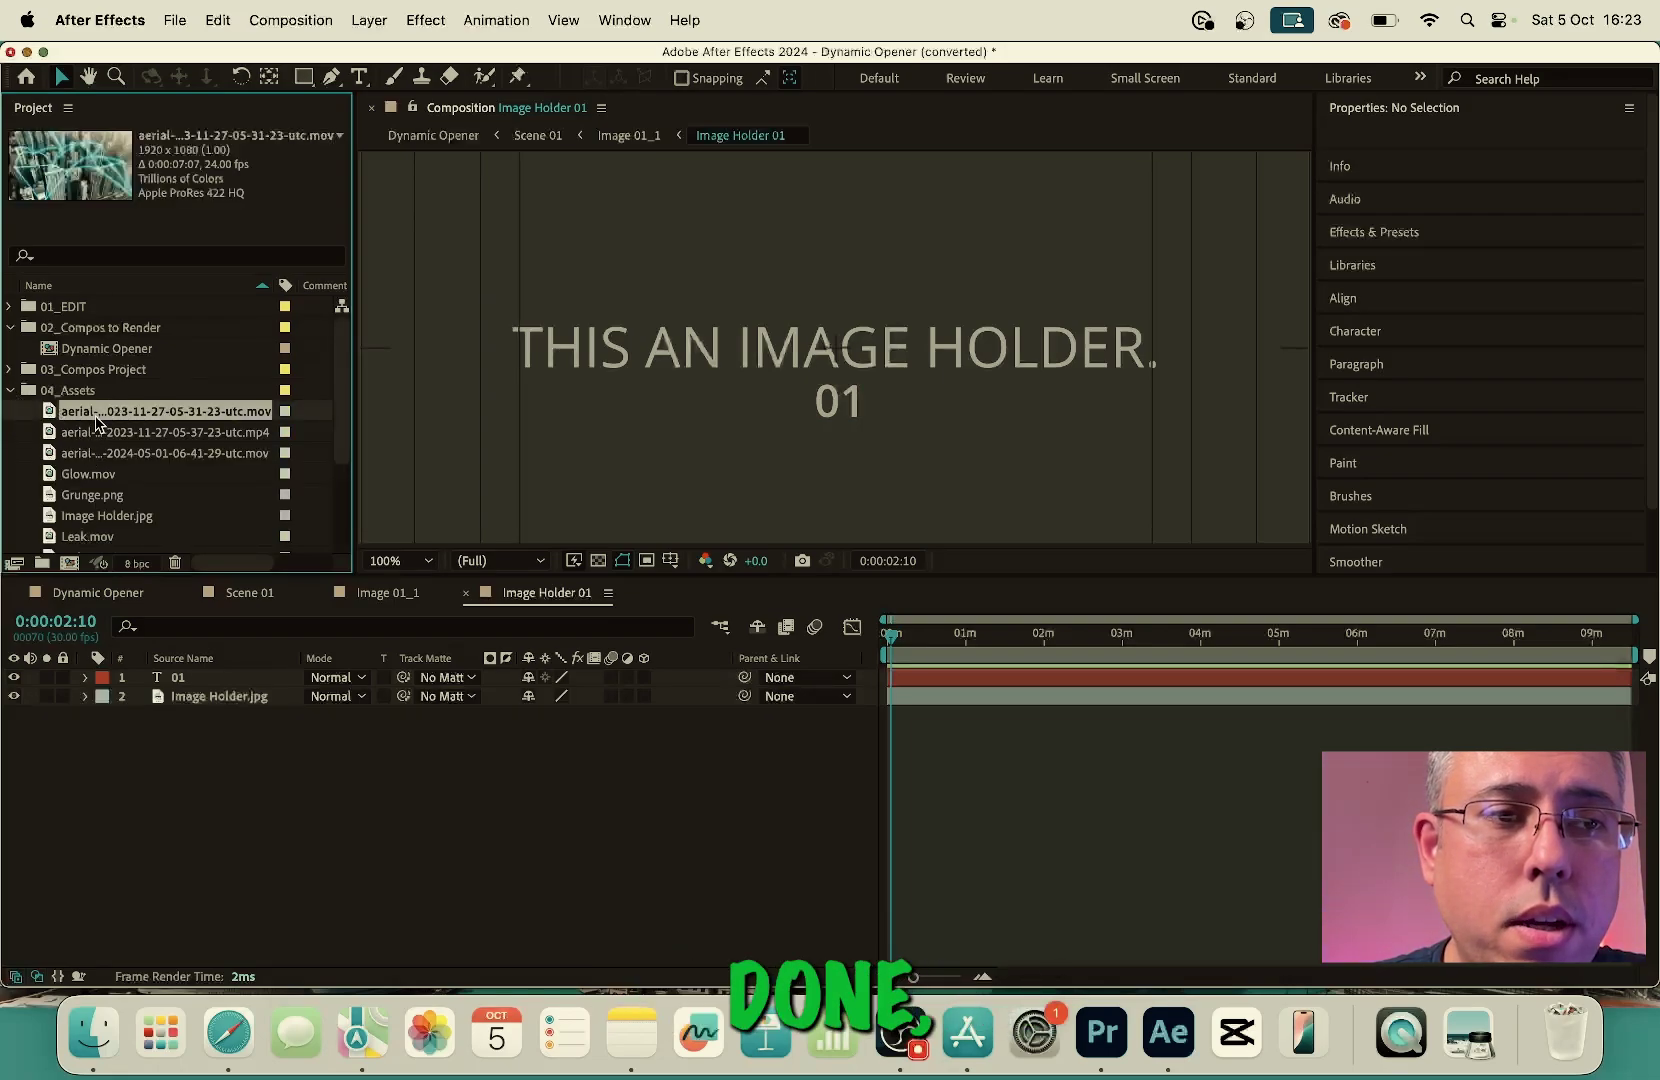
left_click(90, 452, "shift")
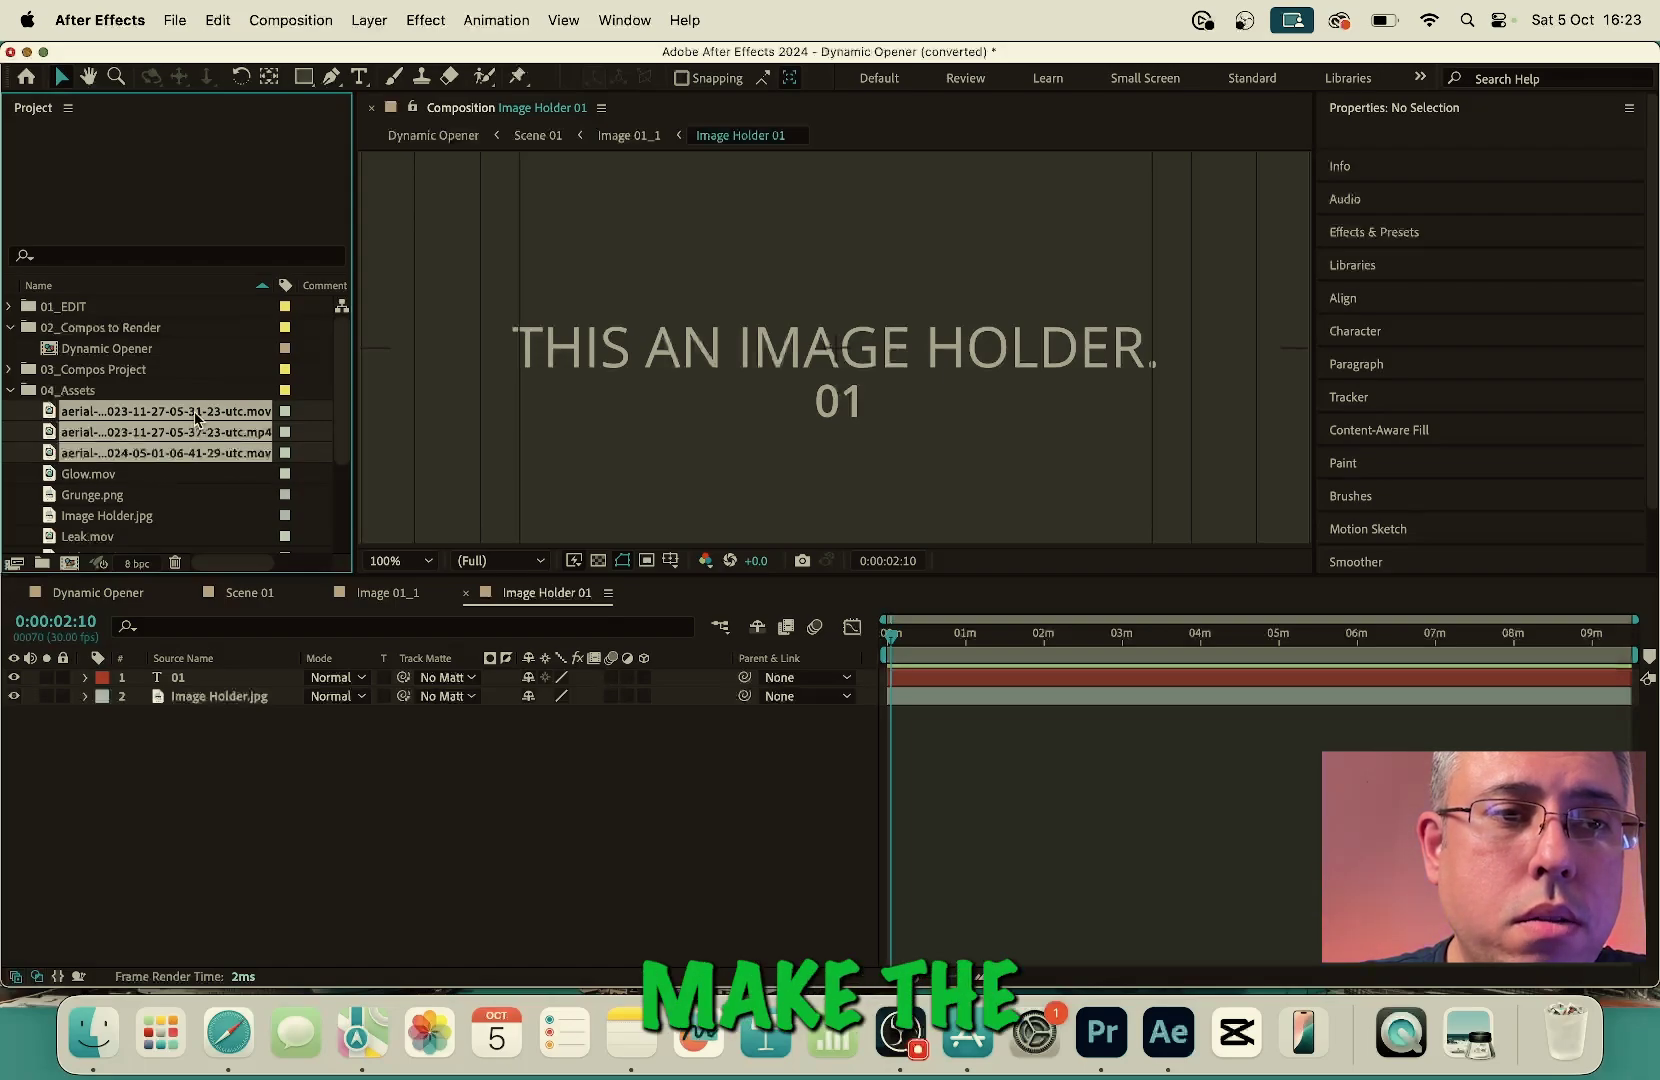
left_click_drag(346, 407, 350, 460)
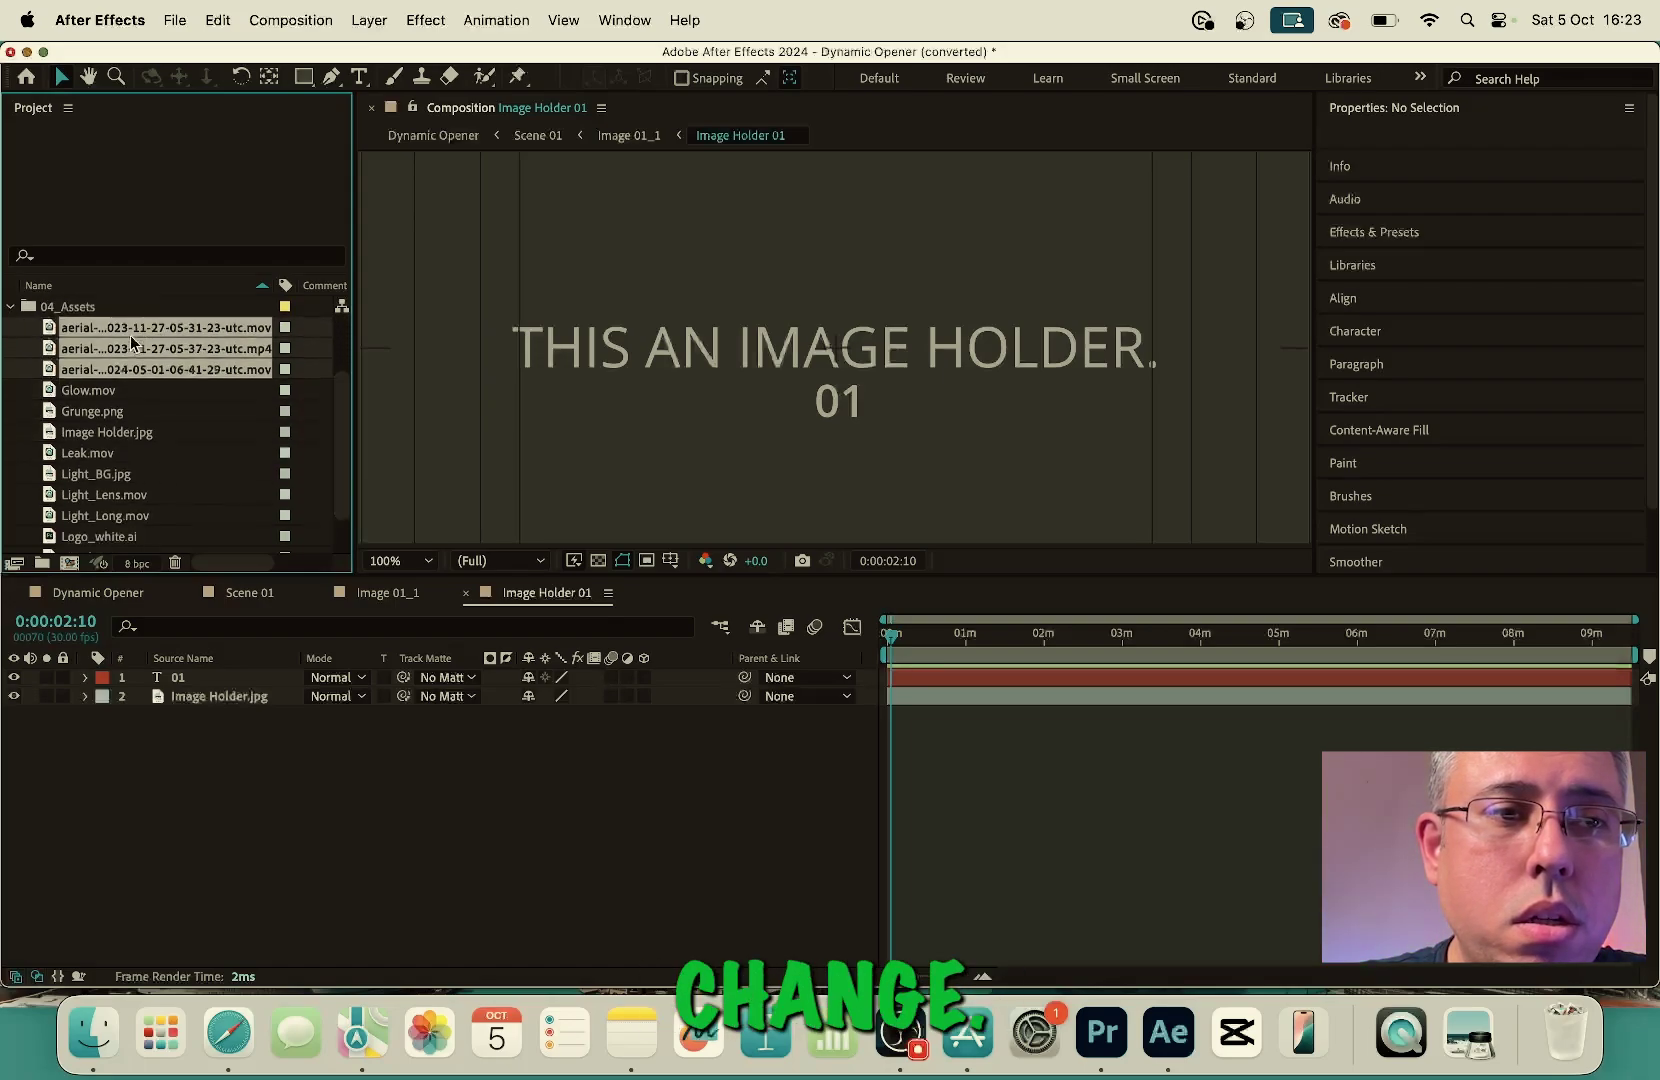
left_click_drag(131, 343, 80, 516)
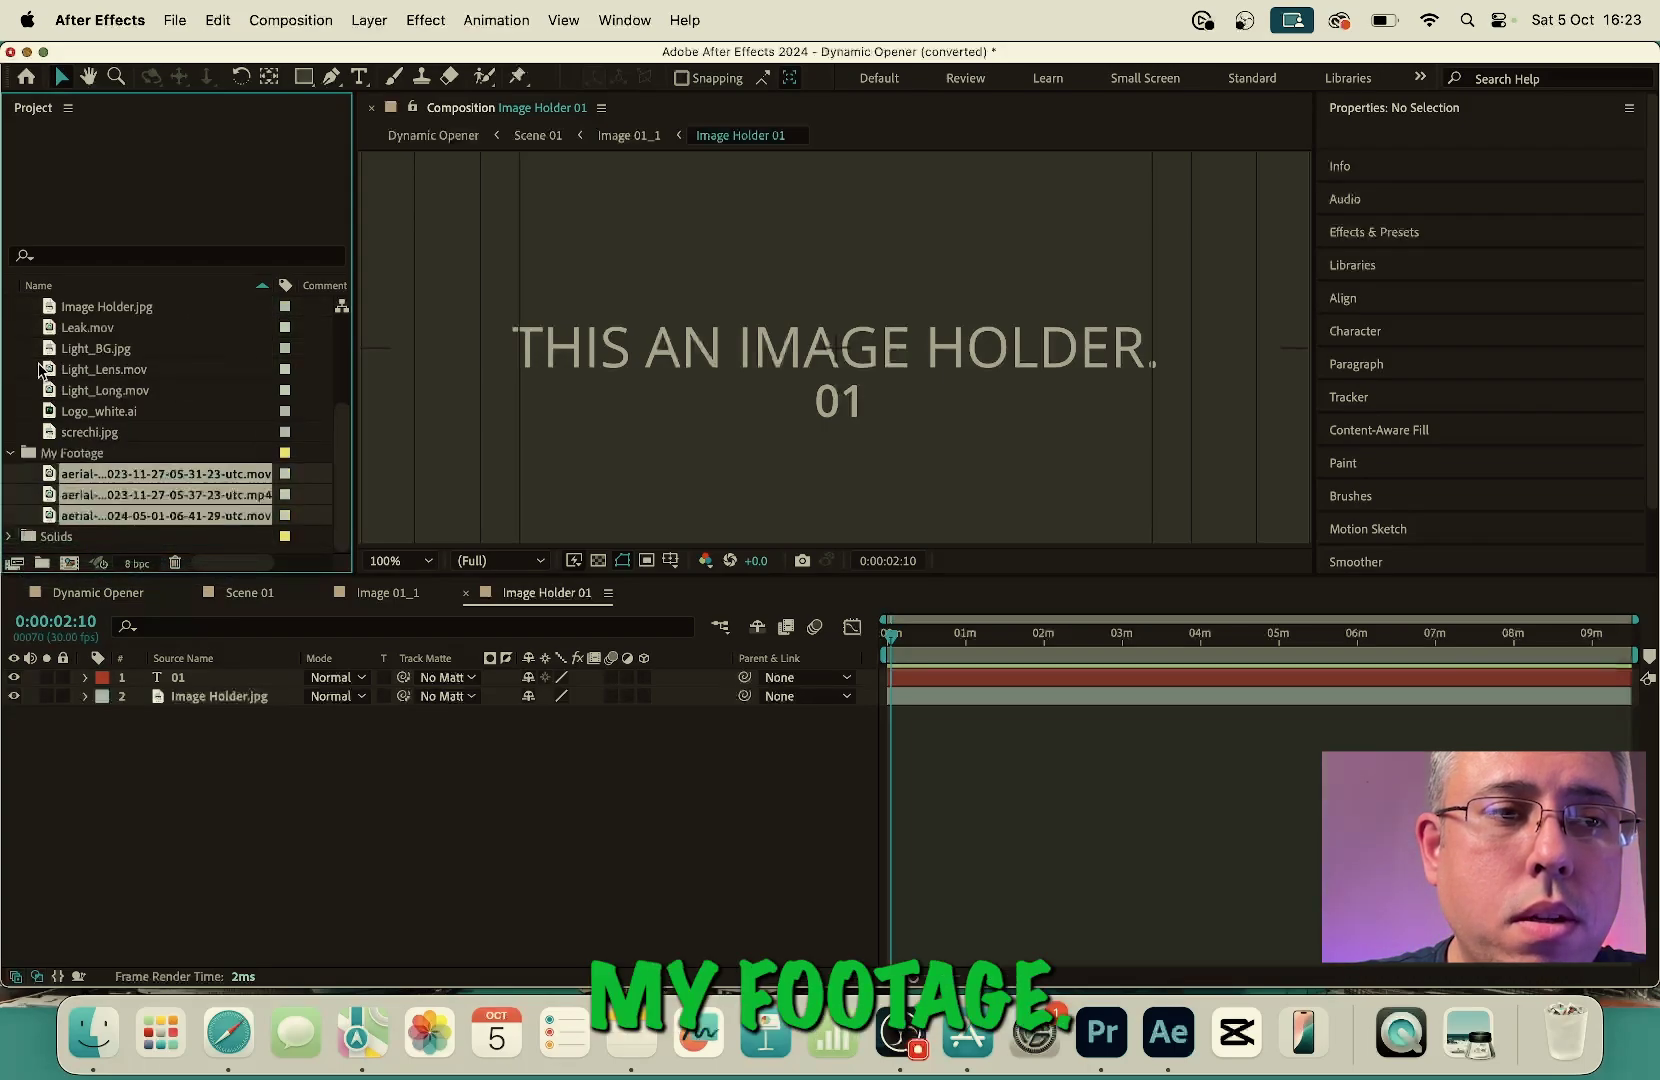
scroll(40, 370, "up", 4)
left_click(9, 391)
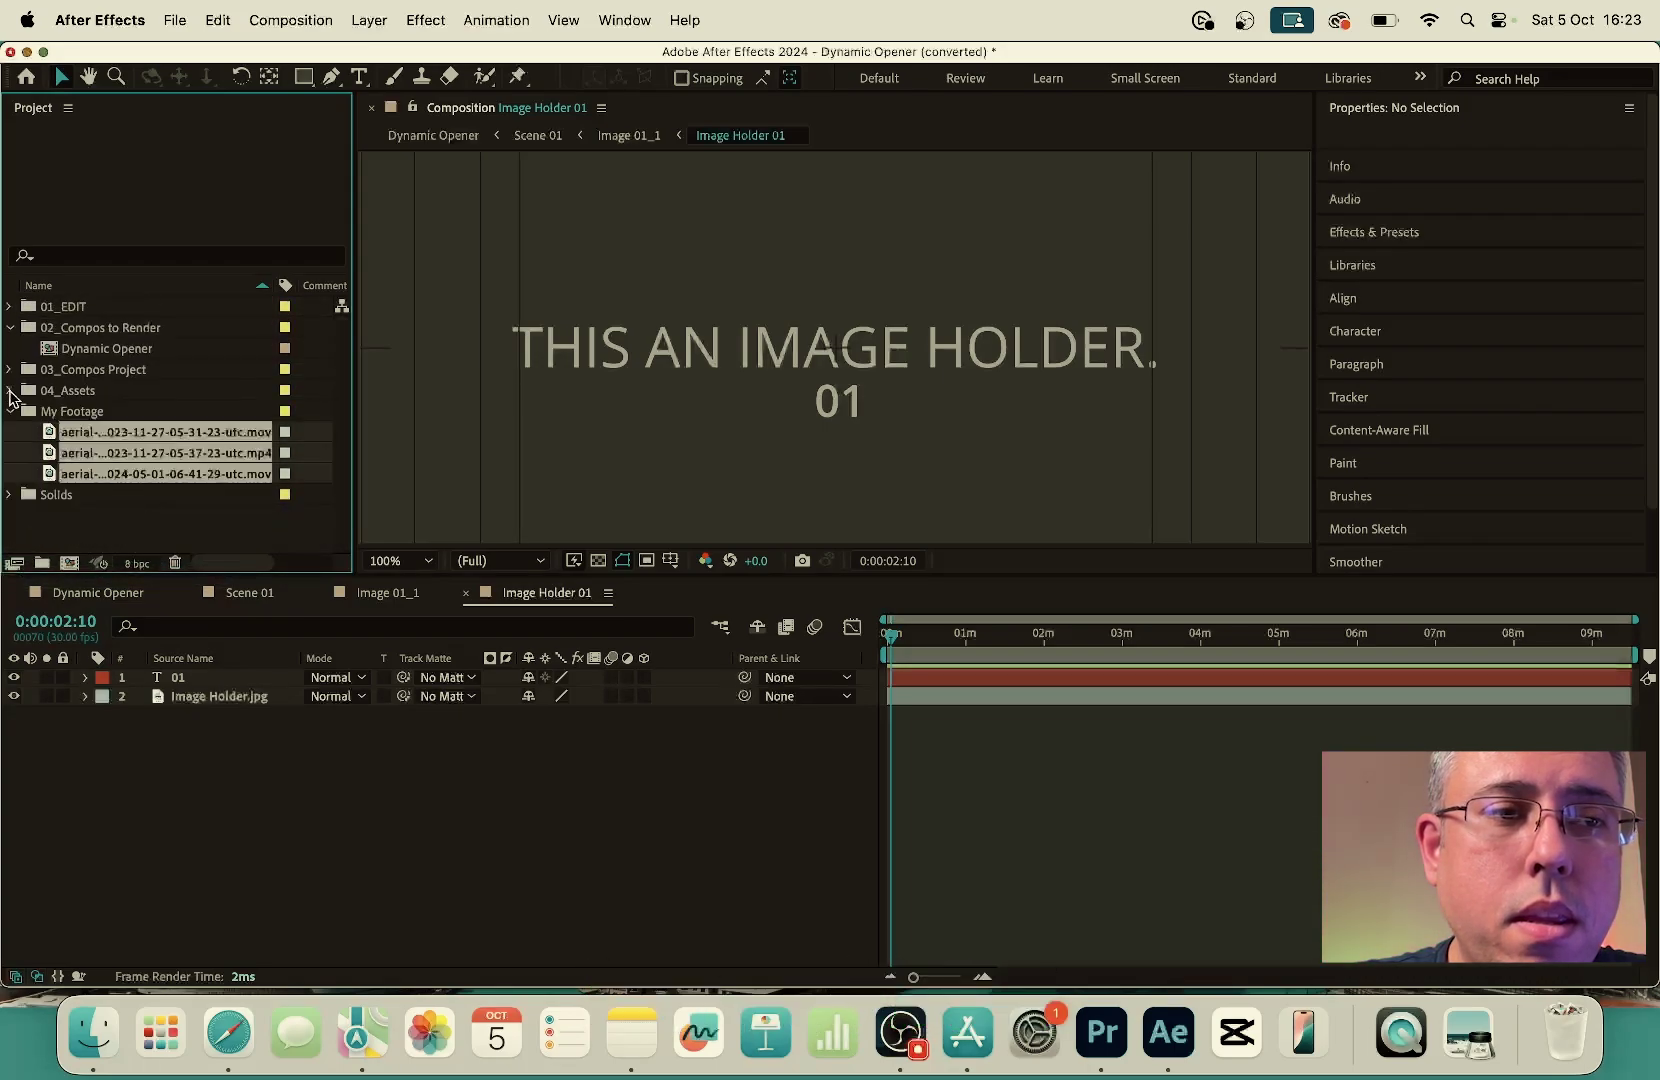
Add the aerial MP4 clip from My Footage to Image Holder 01, between the 01 text and Image Holder.jpg layers
left_click(116, 514)
left_click(110, 456)
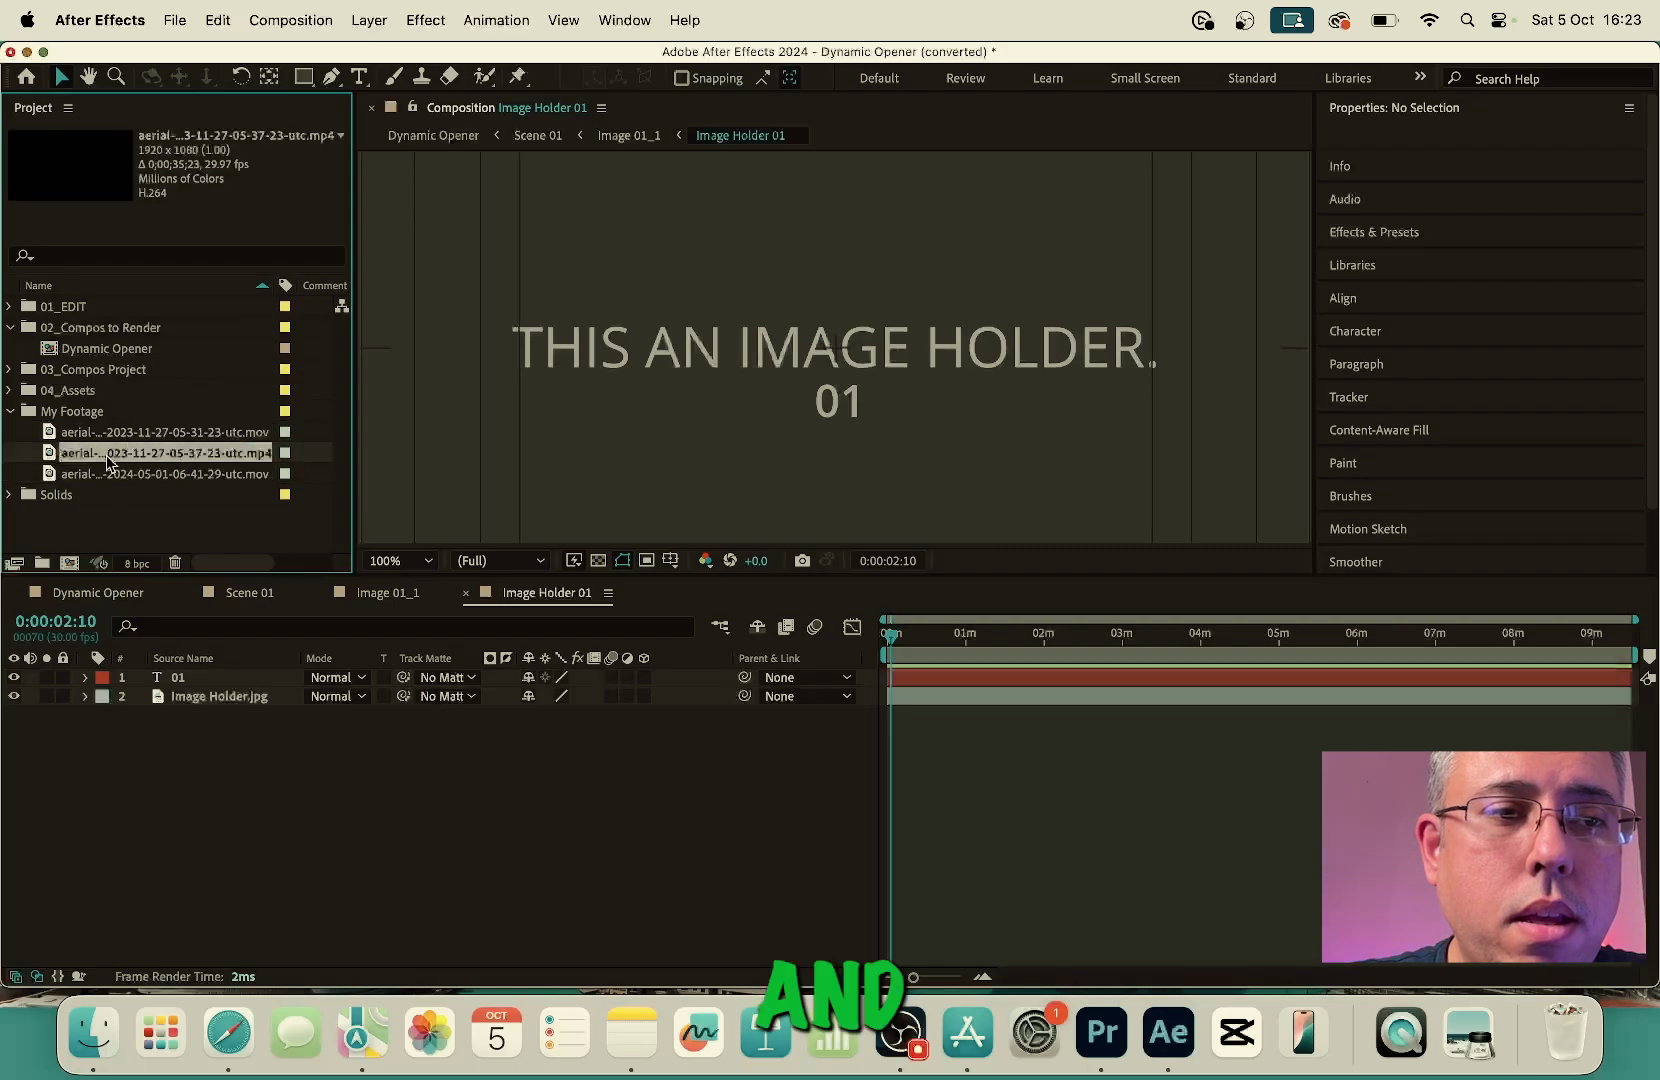
left_click(86, 433)
left_click_drag(84, 452, 176, 700)
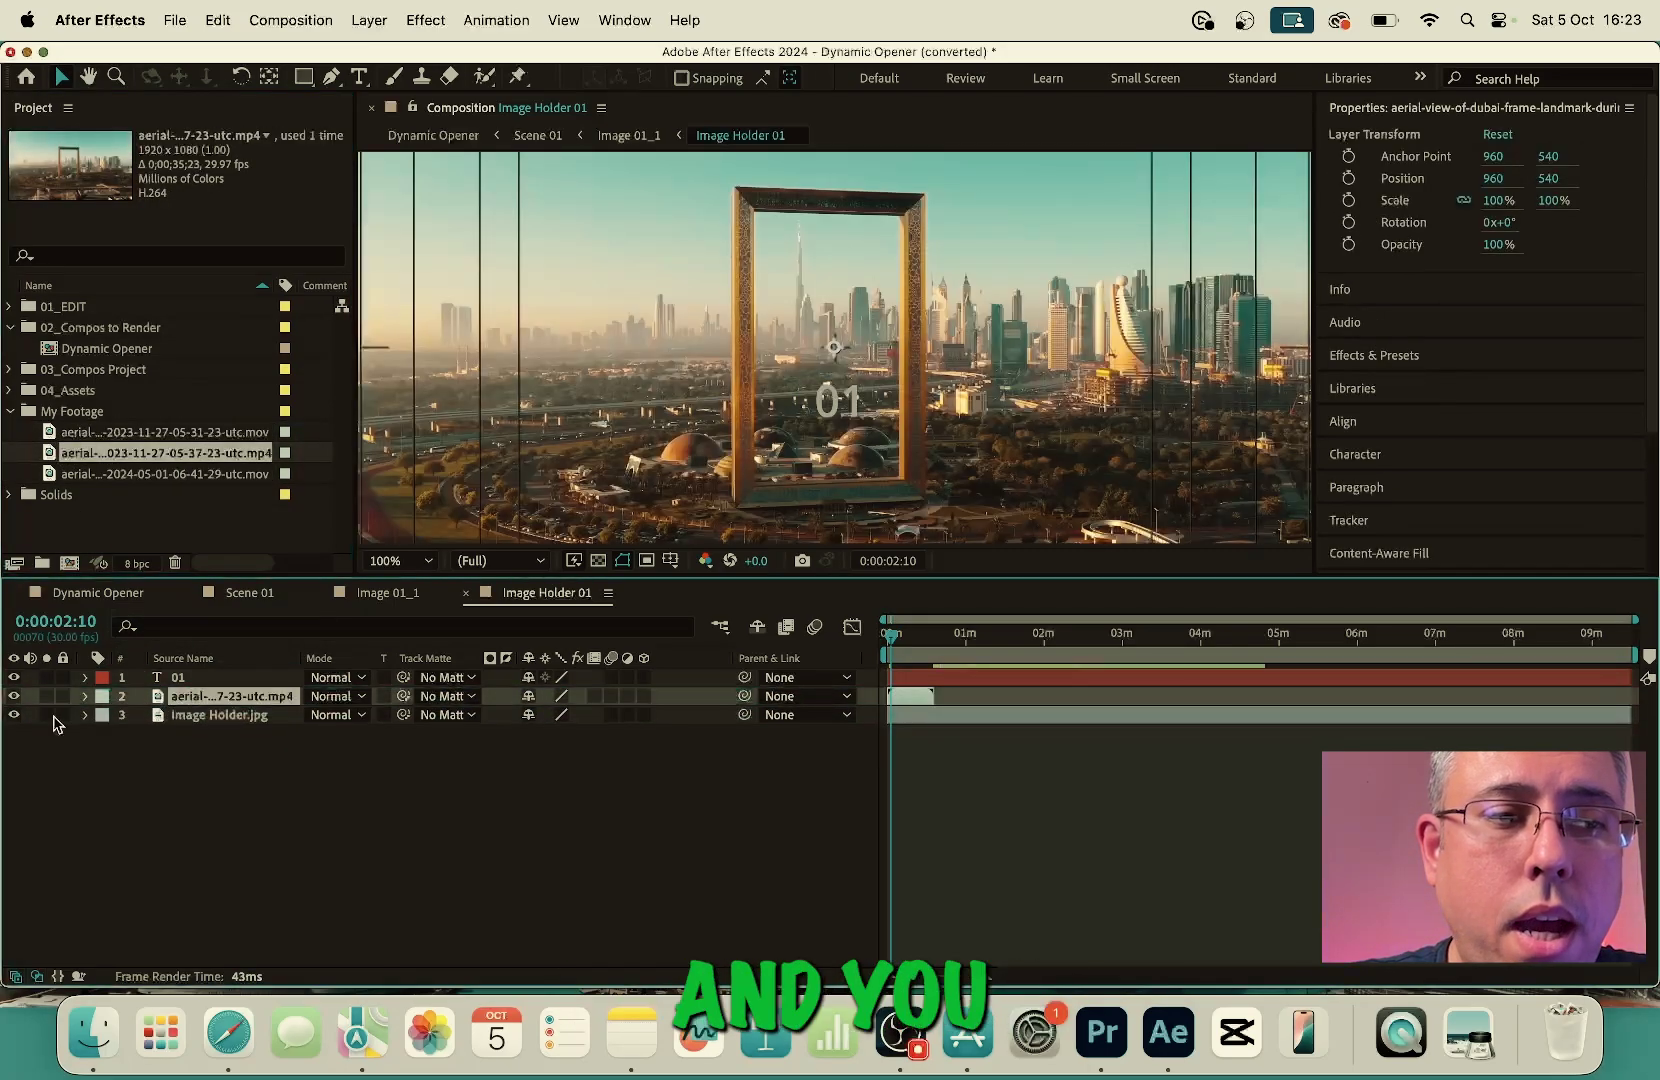
Hide the Image Holder.jpg placeholder layer and fit the whole frame in the composition viewer
left_click(221, 716)
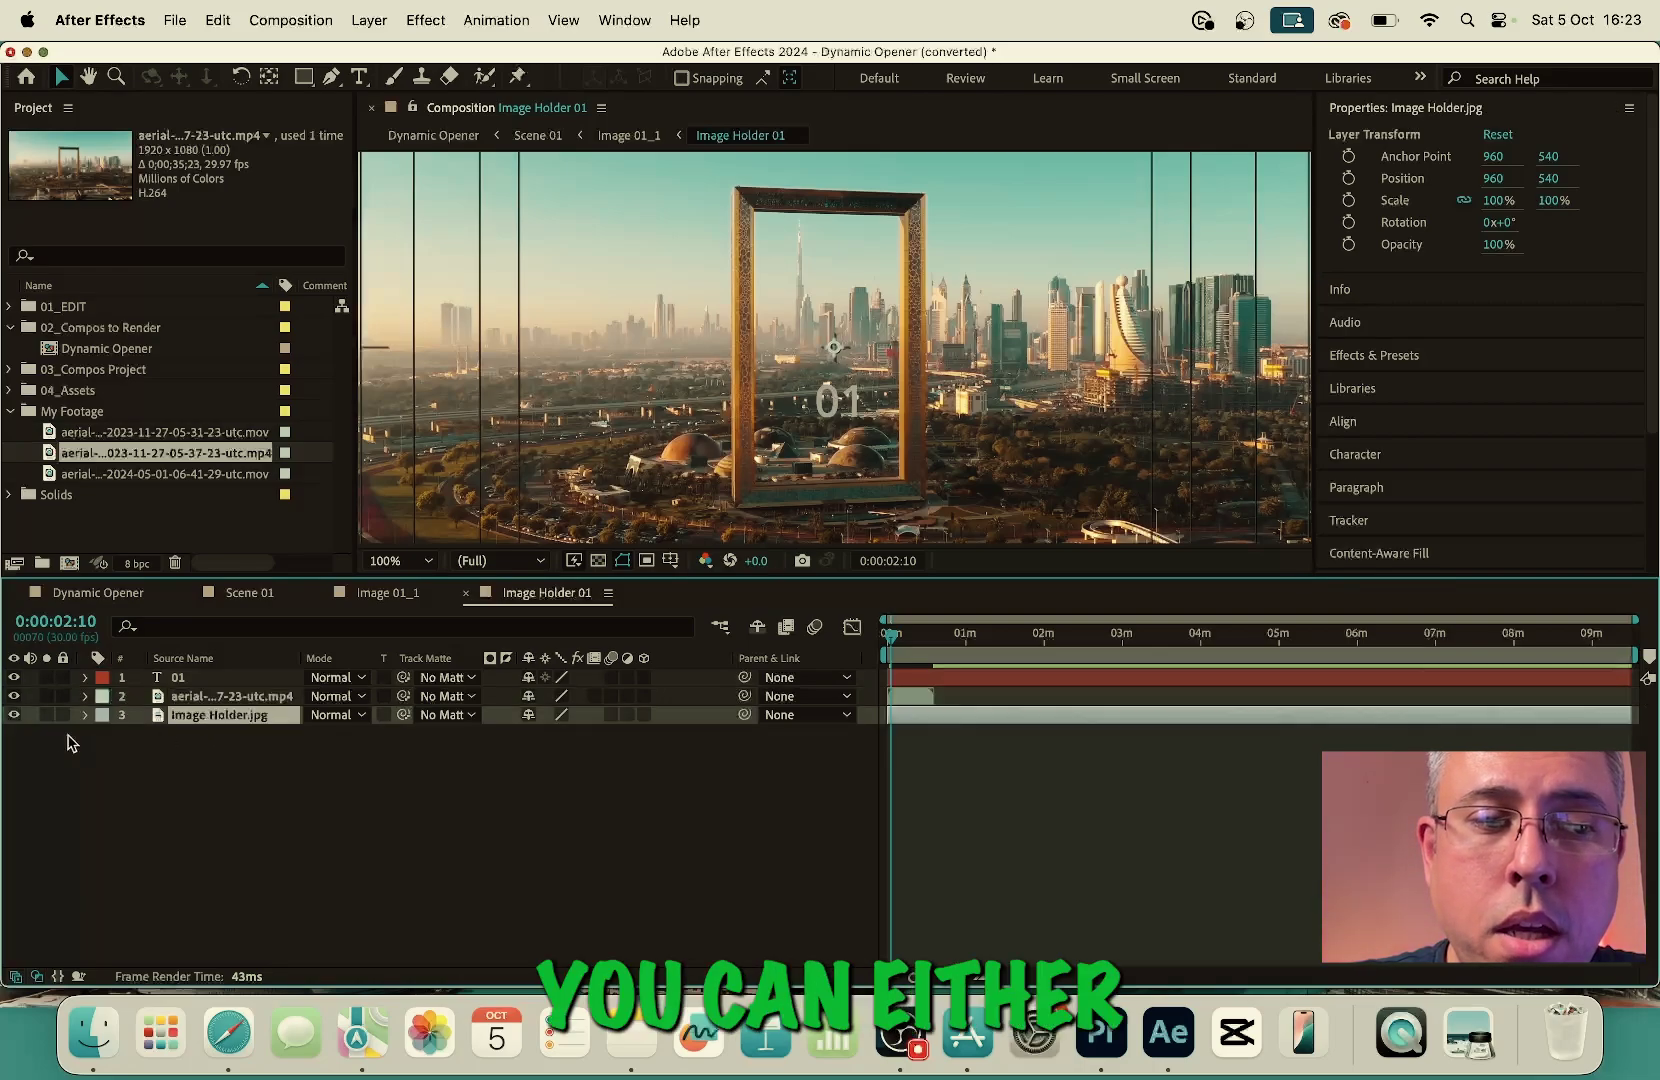
left_click(14, 715)
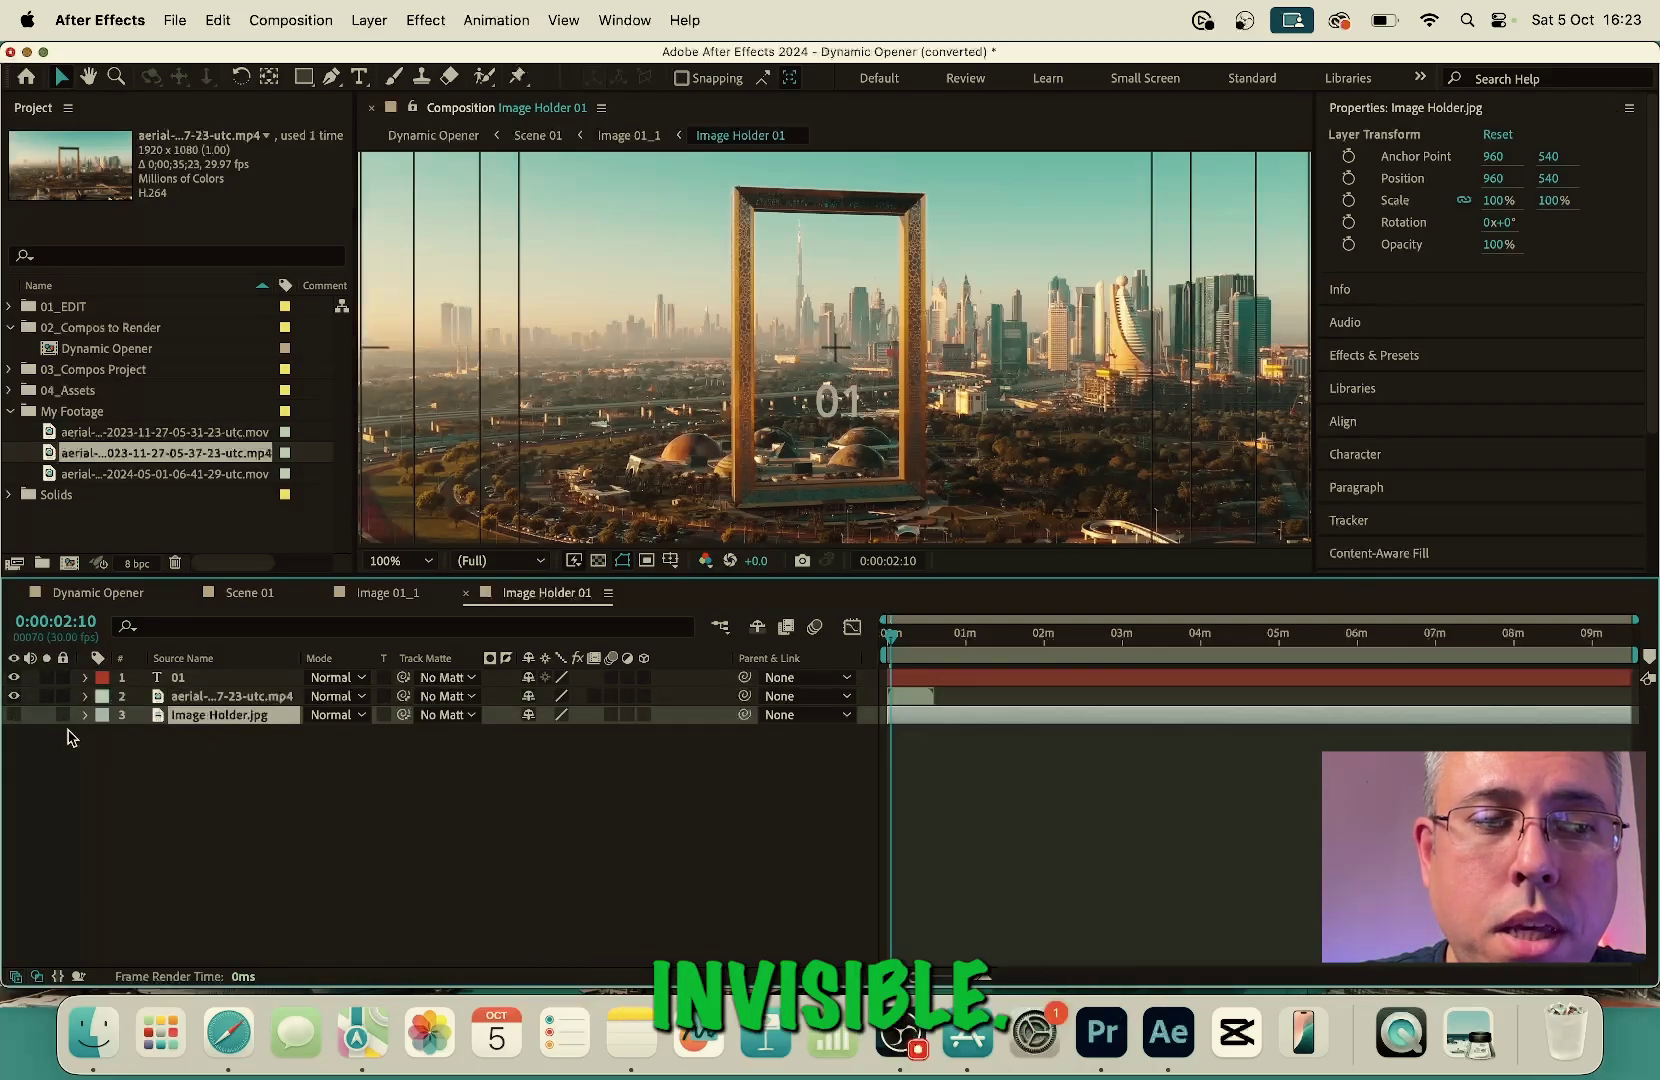
left_click(420, 562)
left_click(393, 583)
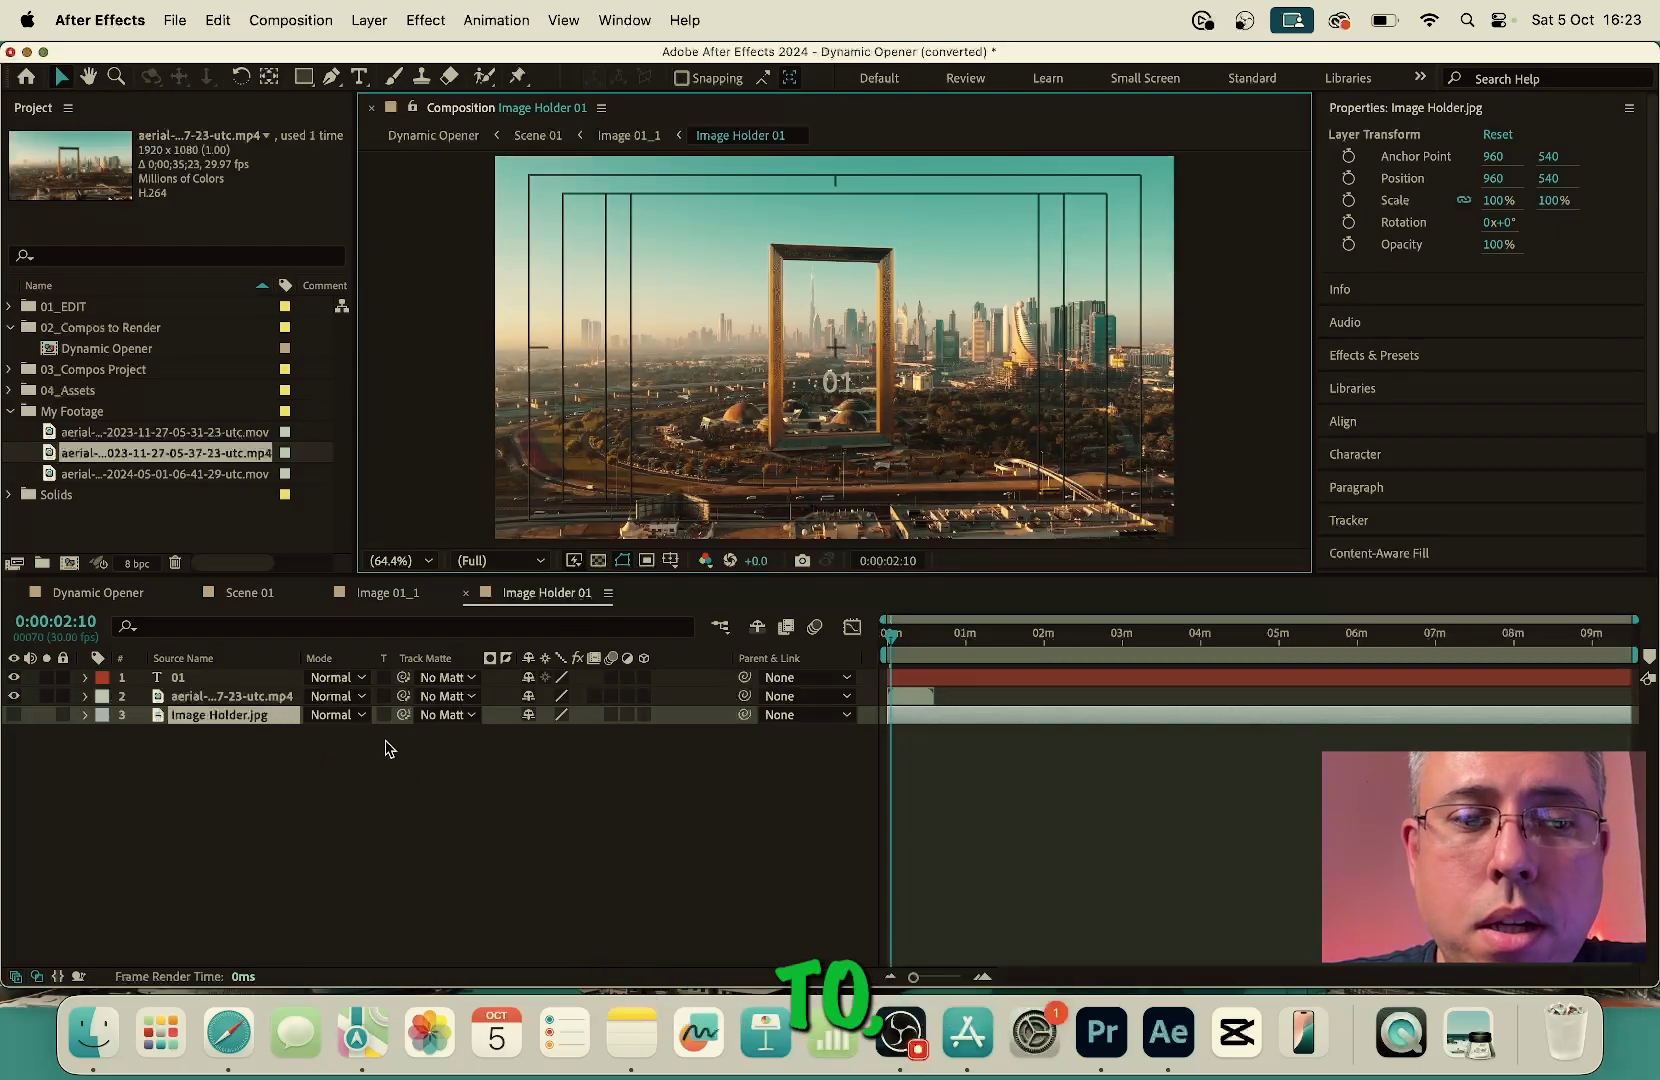
Try scaling the aerial clip layer down to 97% and set its scale back to 100%
left_click(188, 698)
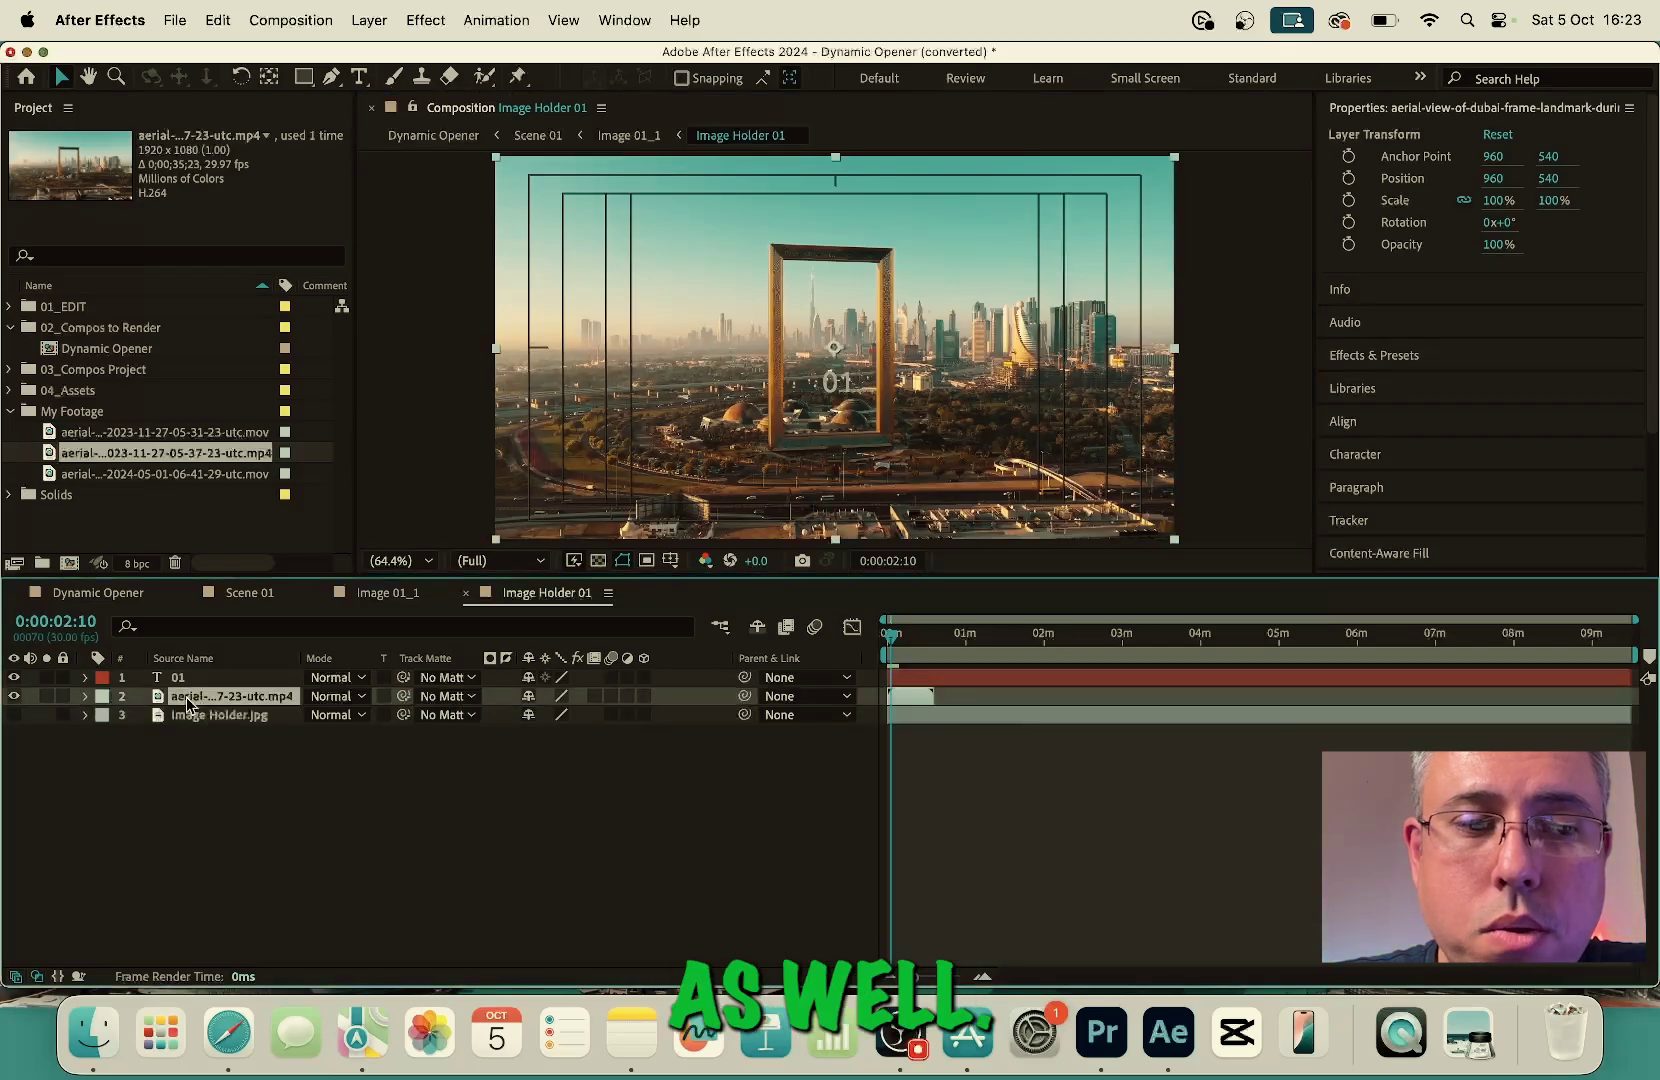
key("s")
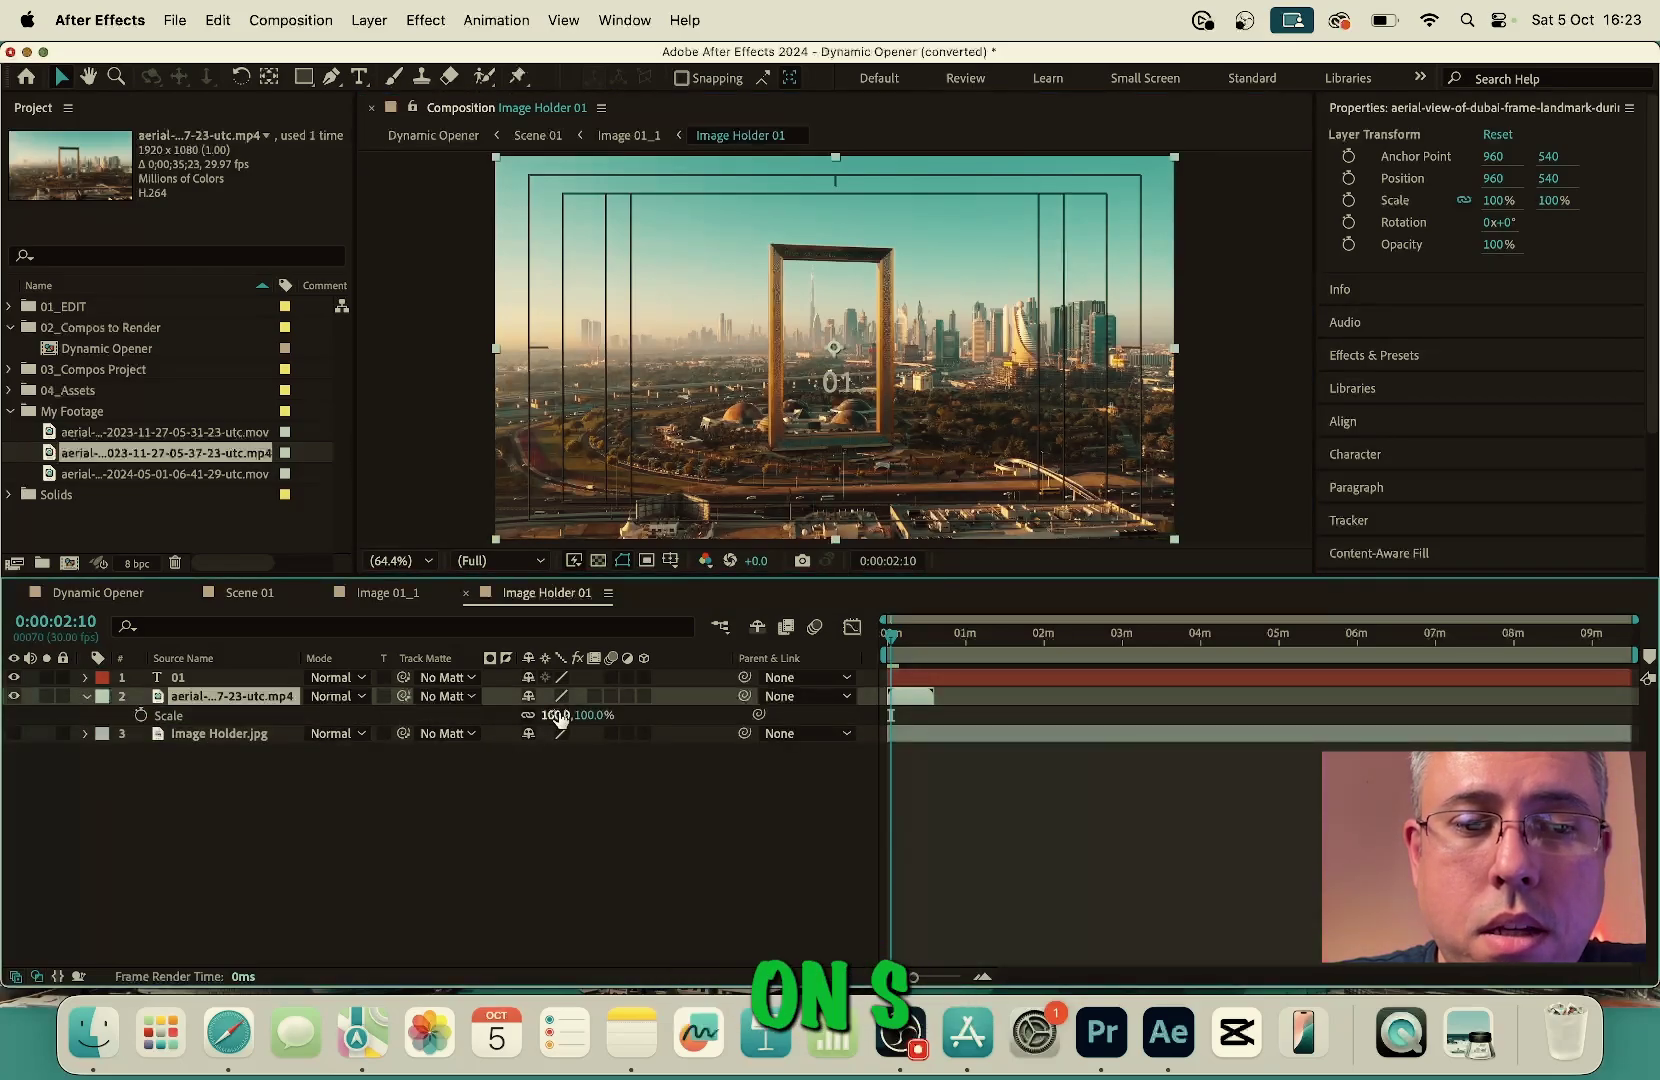
left_click_drag(558, 718, 561, 722)
type("100")
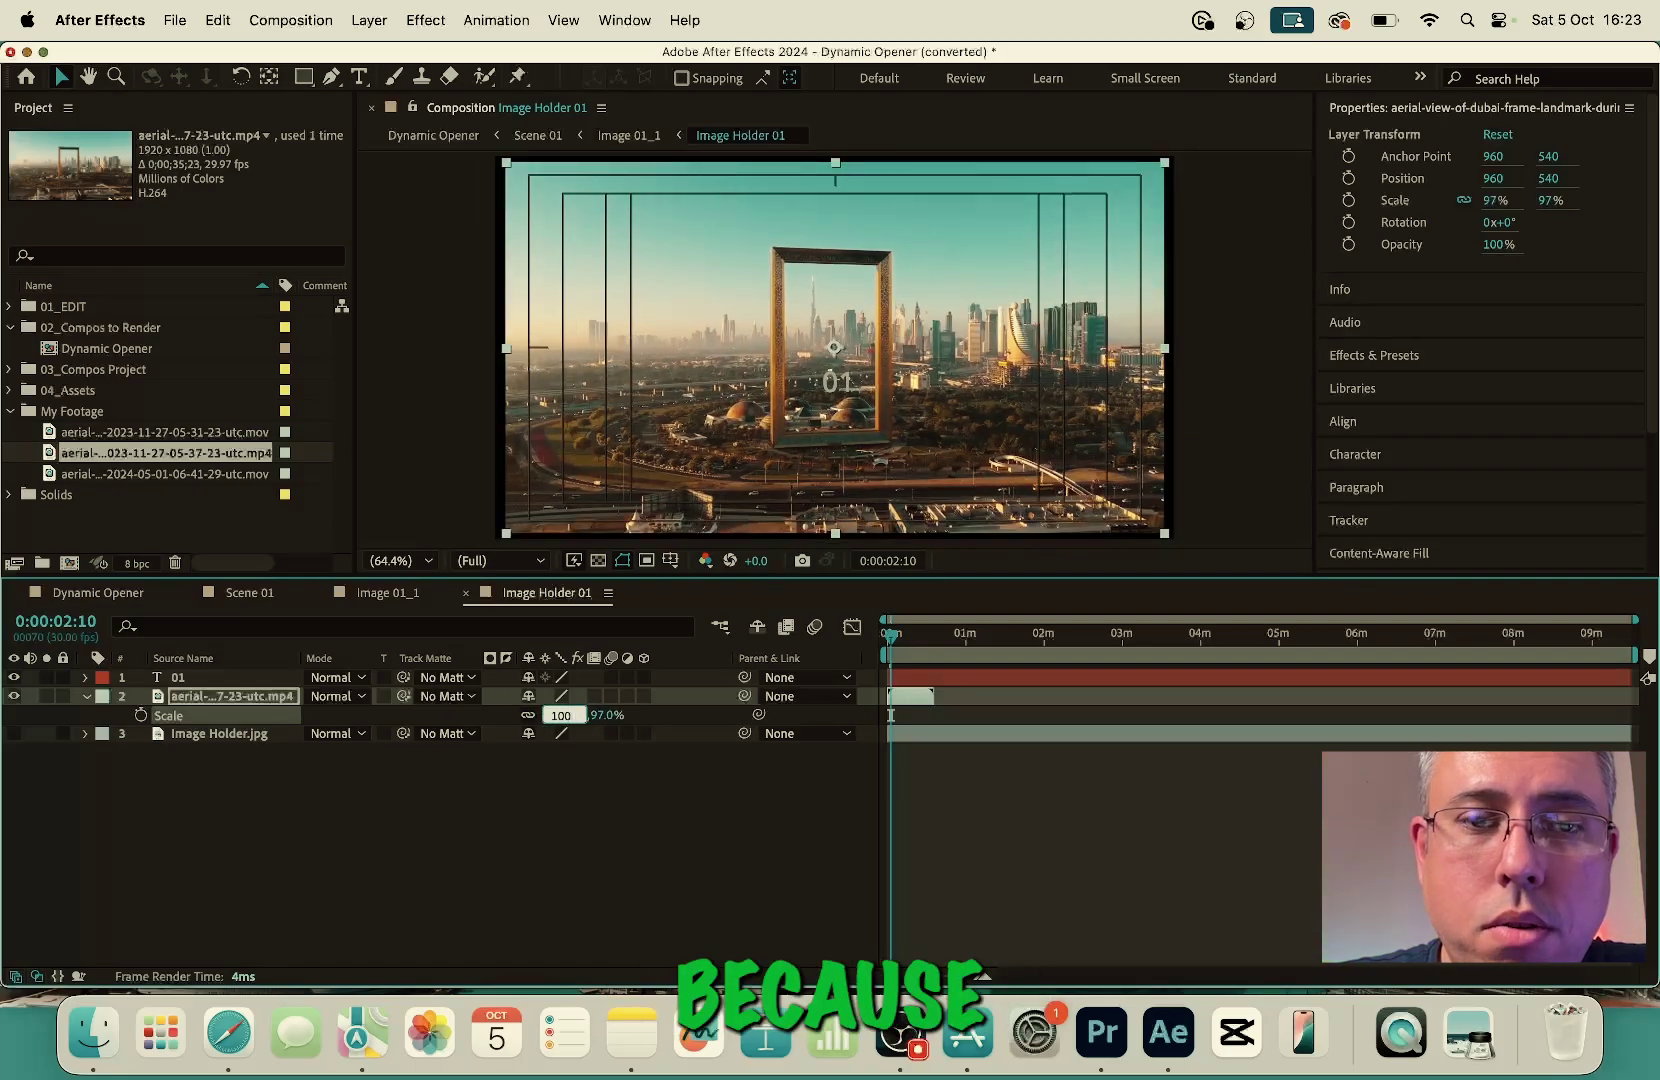
key("Return")
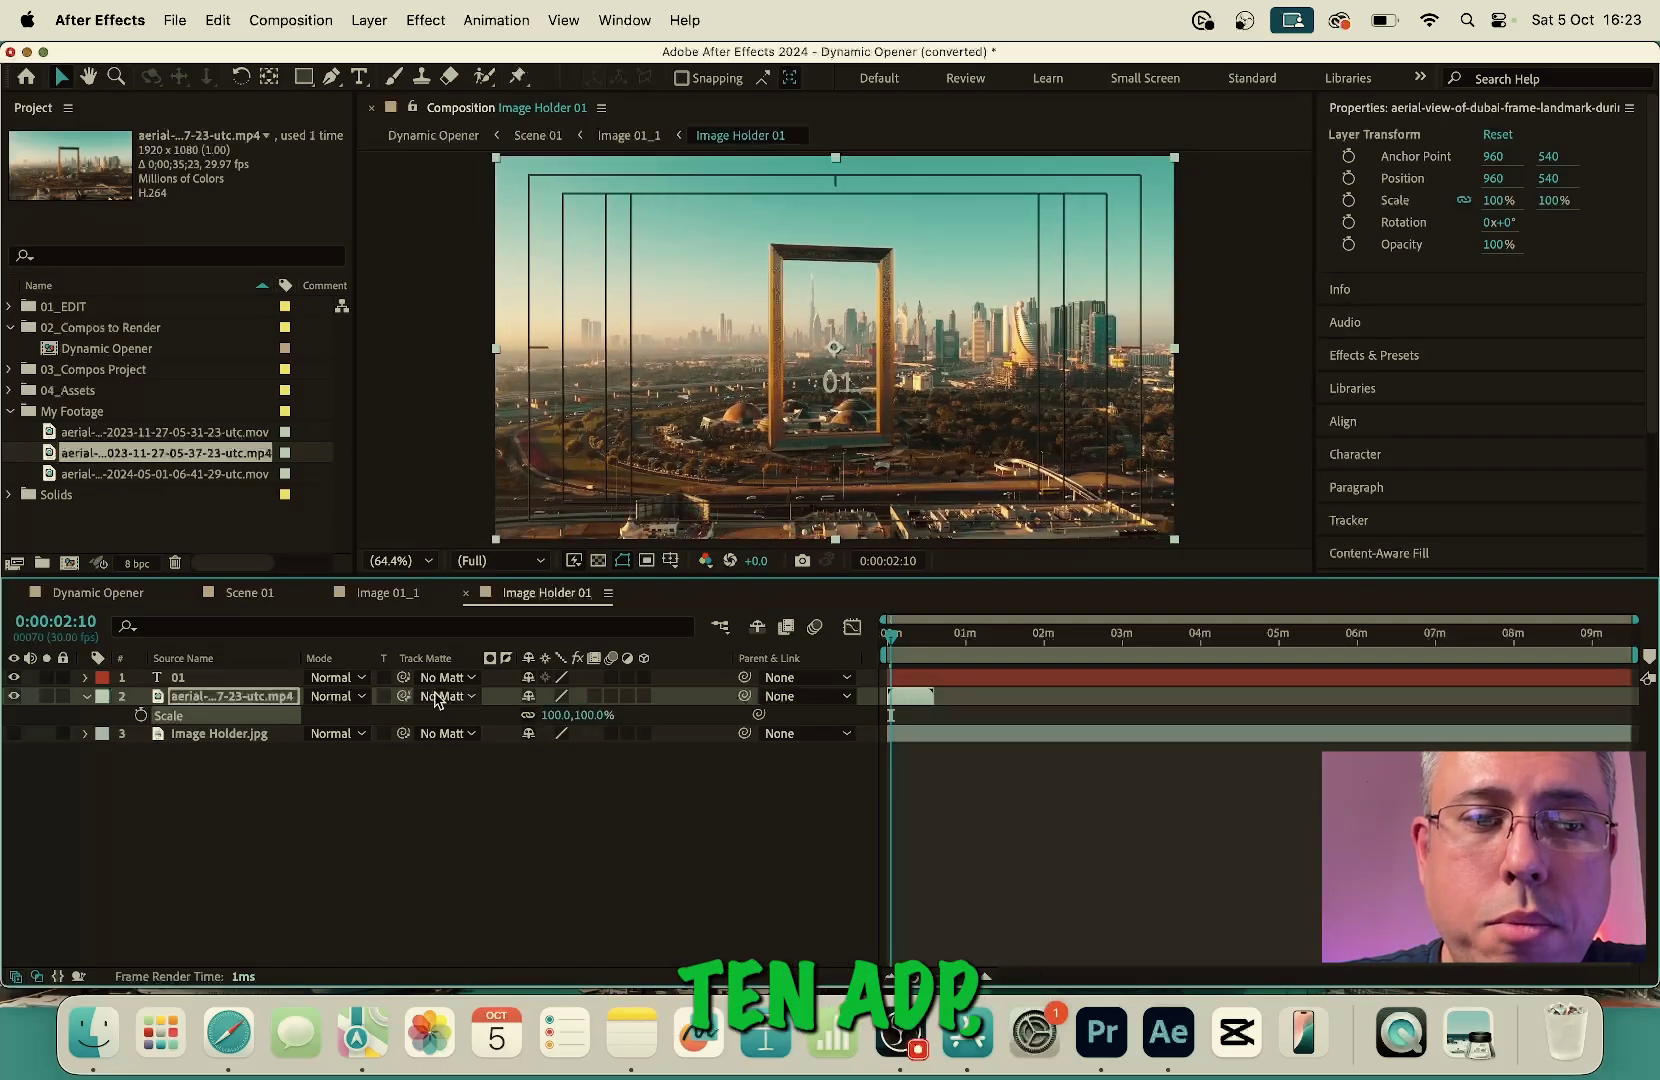
Replace the text of the 01 text layer with DUBAI
left_click(178, 679)
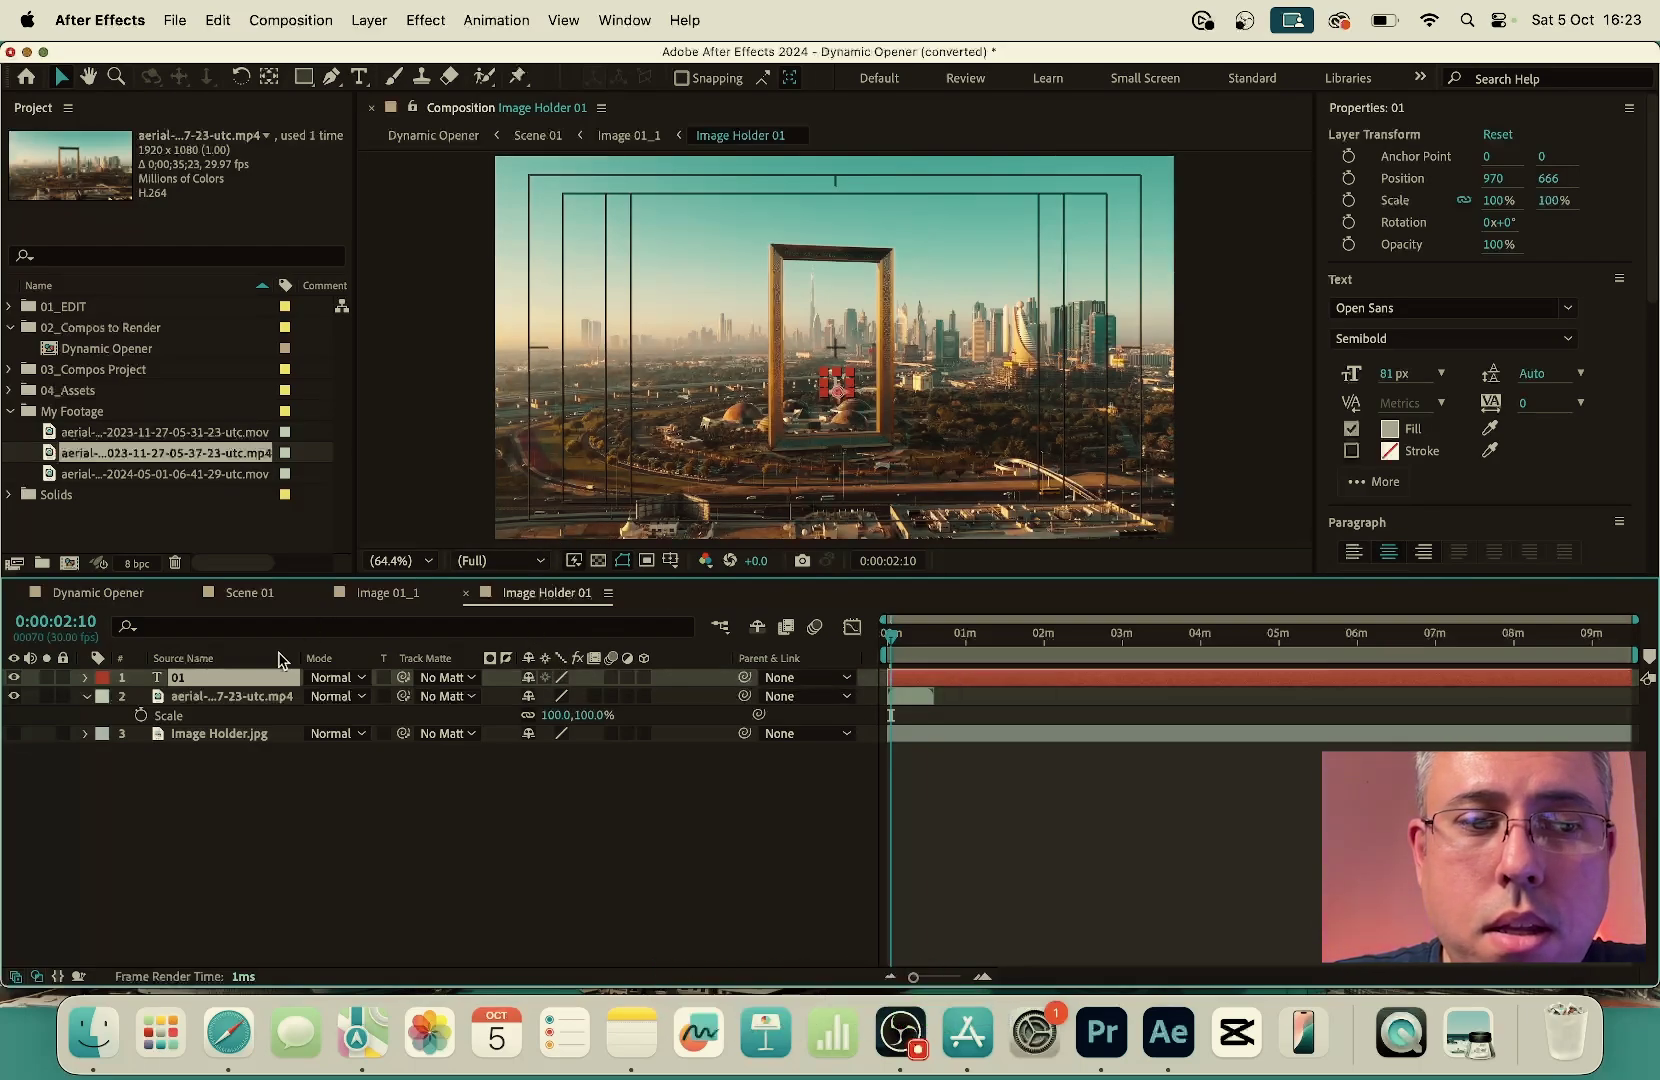
double_click(187, 681)
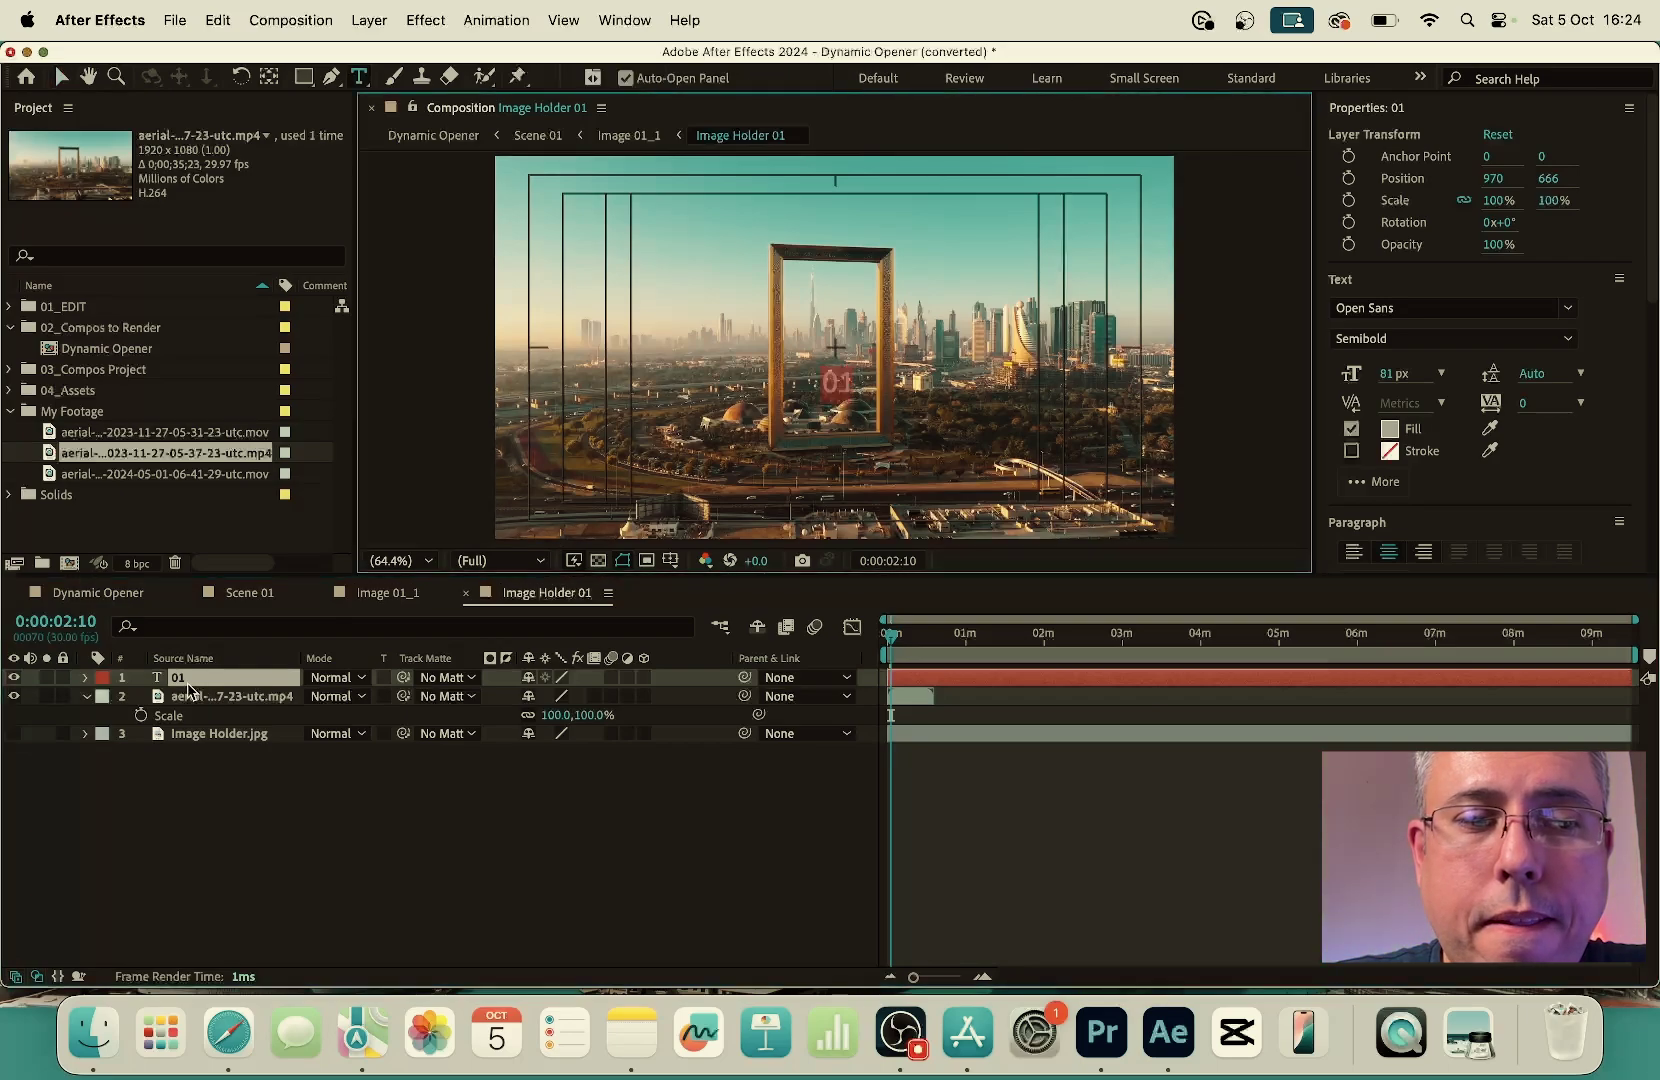
type("DUBAI")
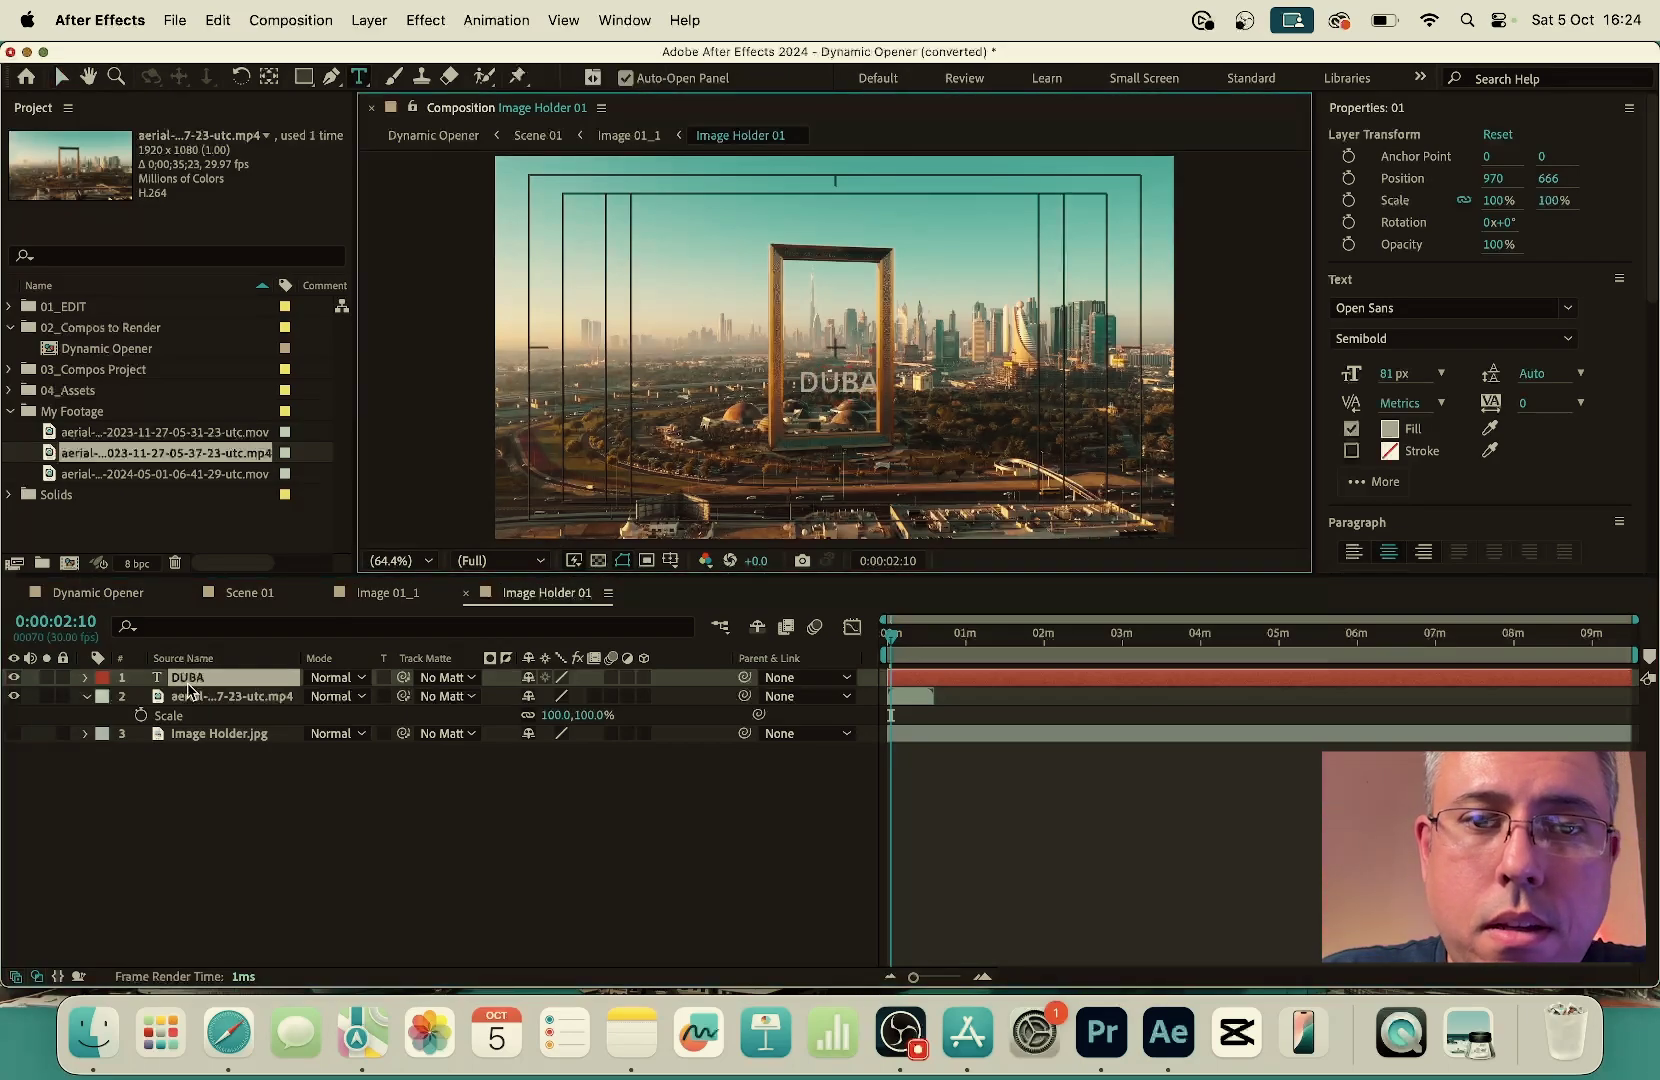
left_click(269, 876)
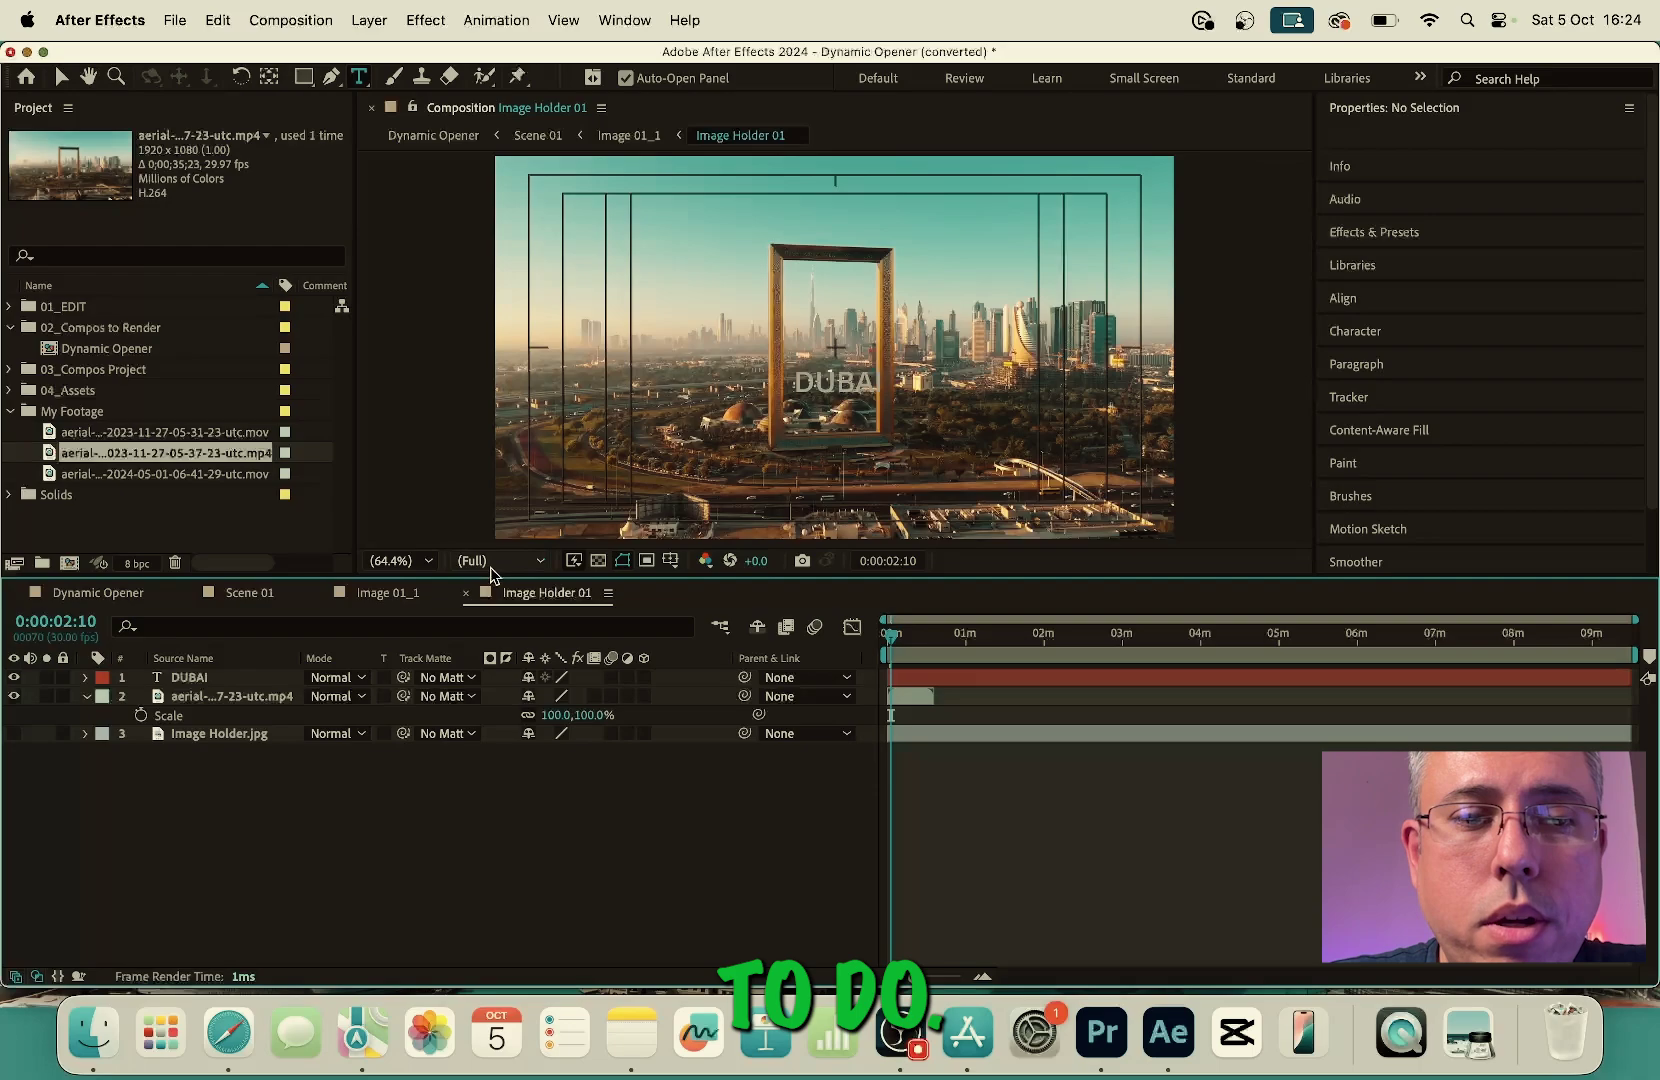
Close the Image Holder 01 and Image 01_1 compositions and preview Scene 01 from its first frame
left_click(466, 592)
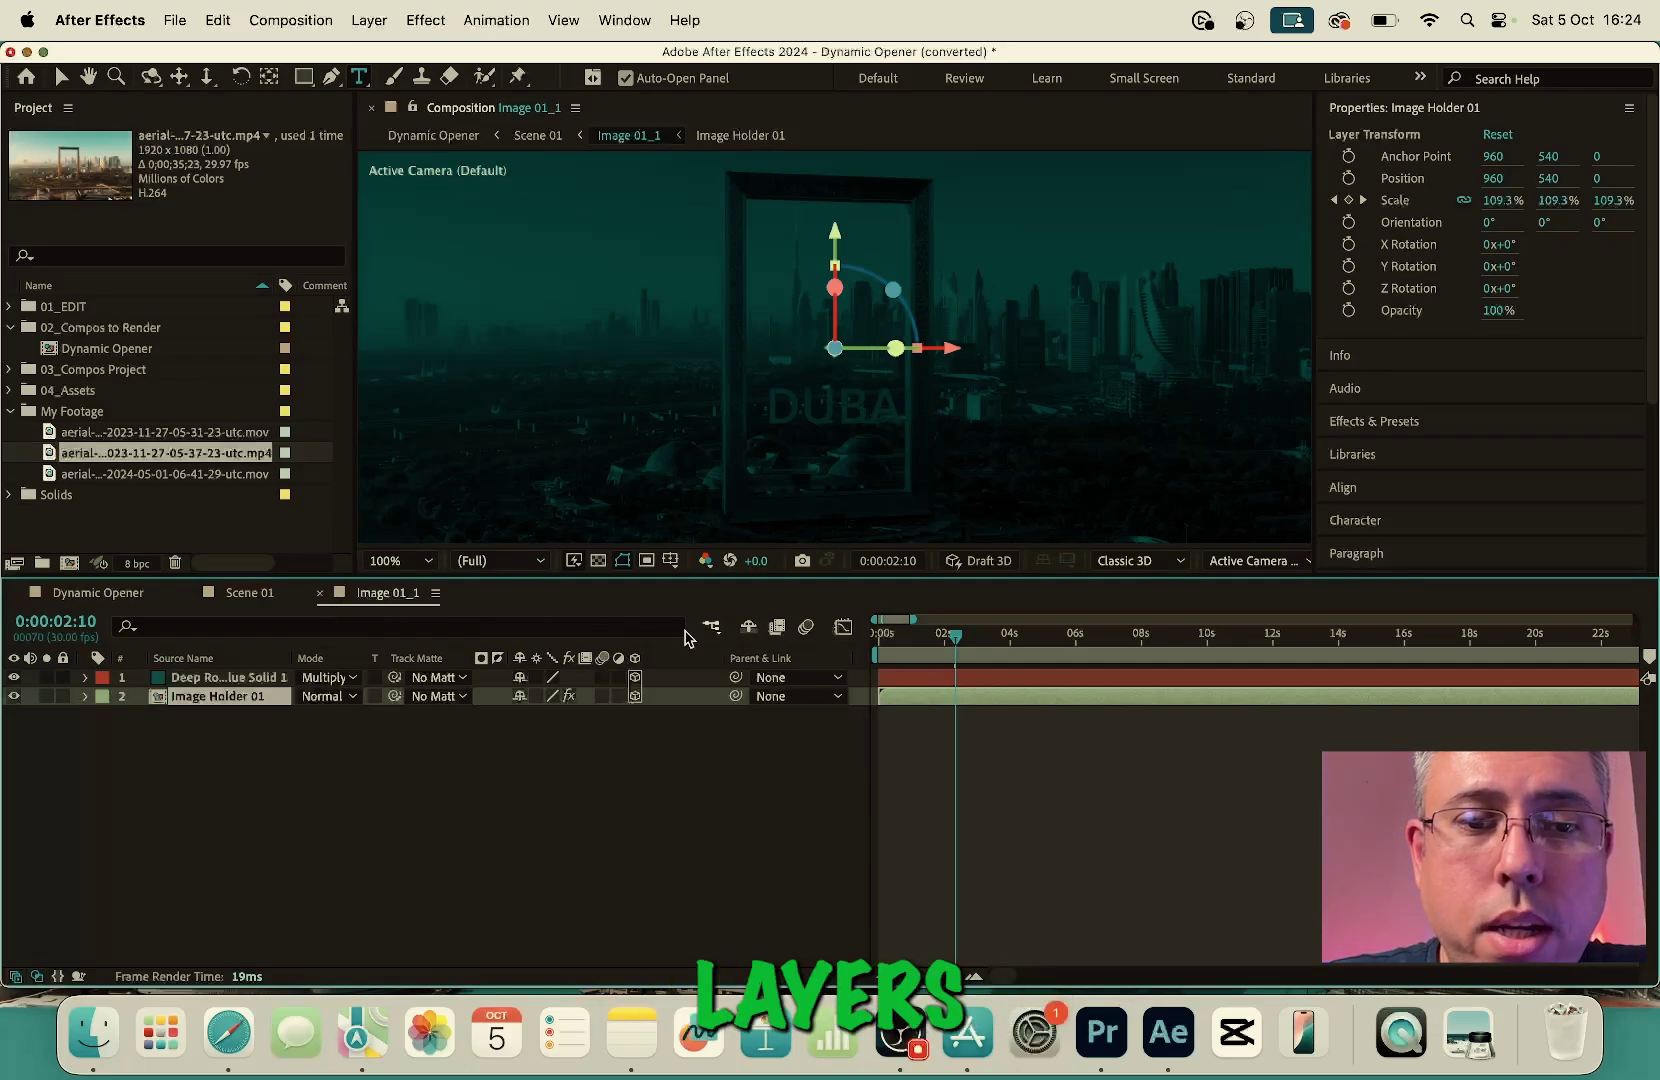
left_click(321, 593)
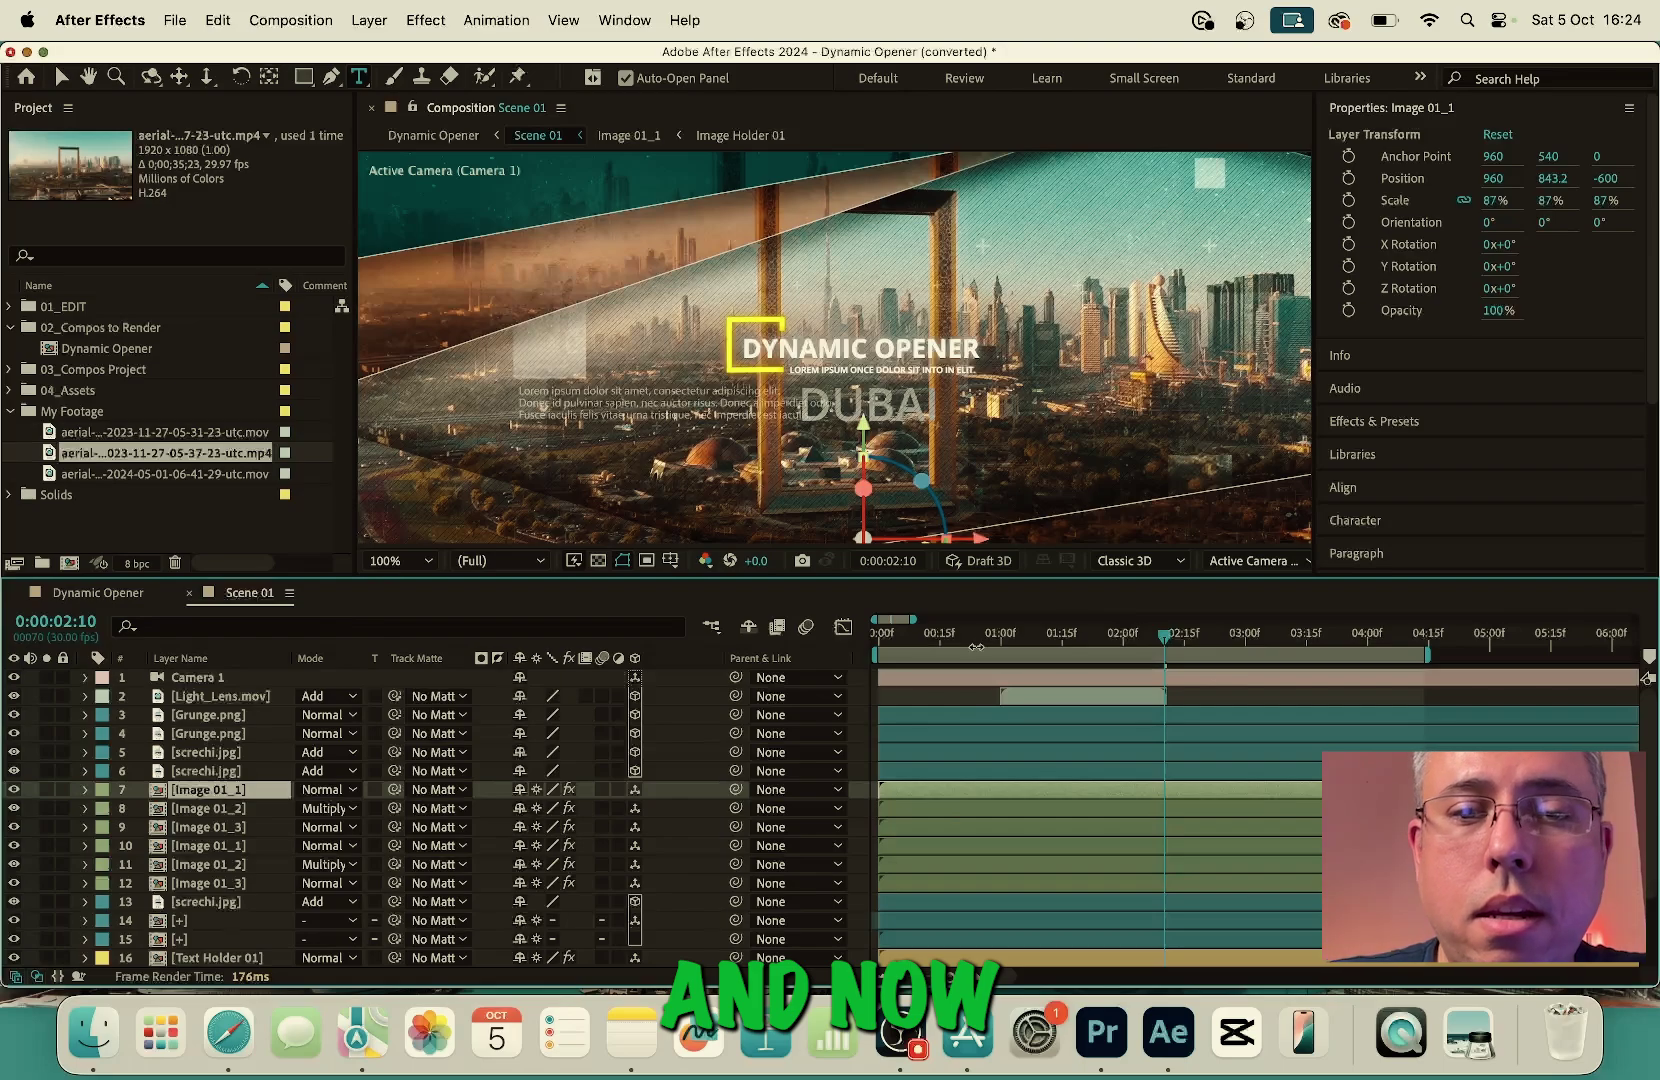
left_click(910, 641)
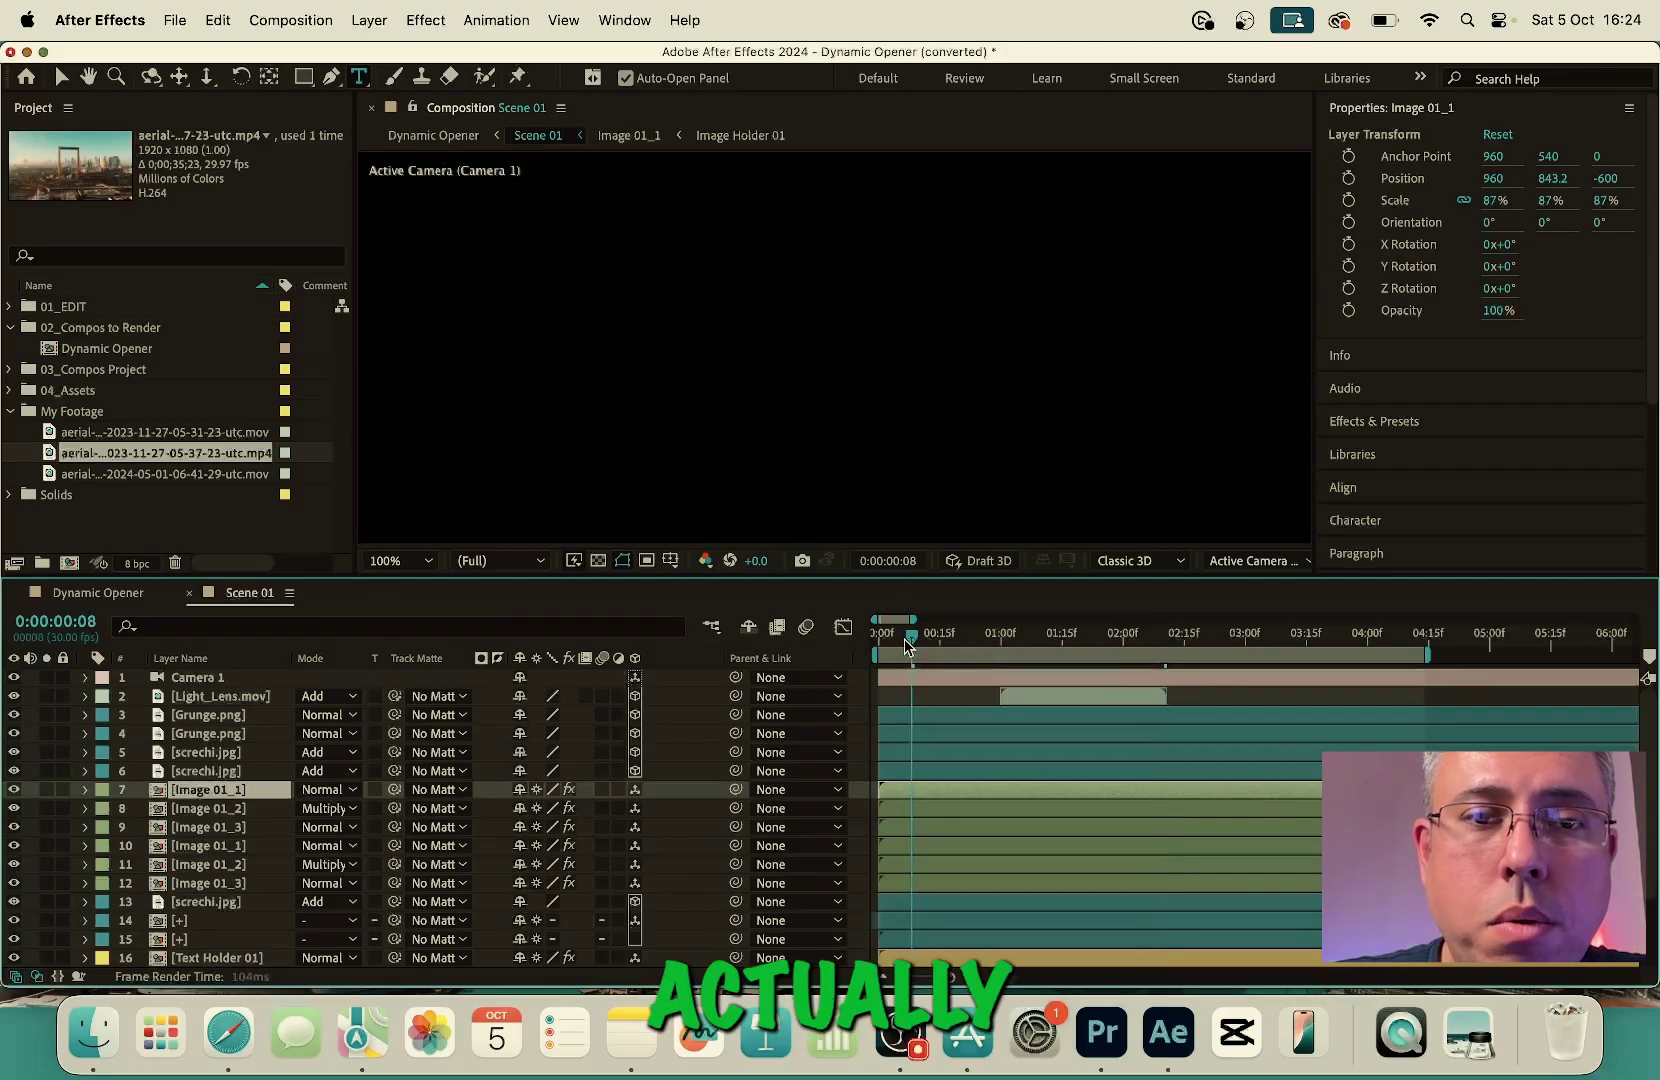
left_click_drag(905, 645, 869, 640)
key("space")
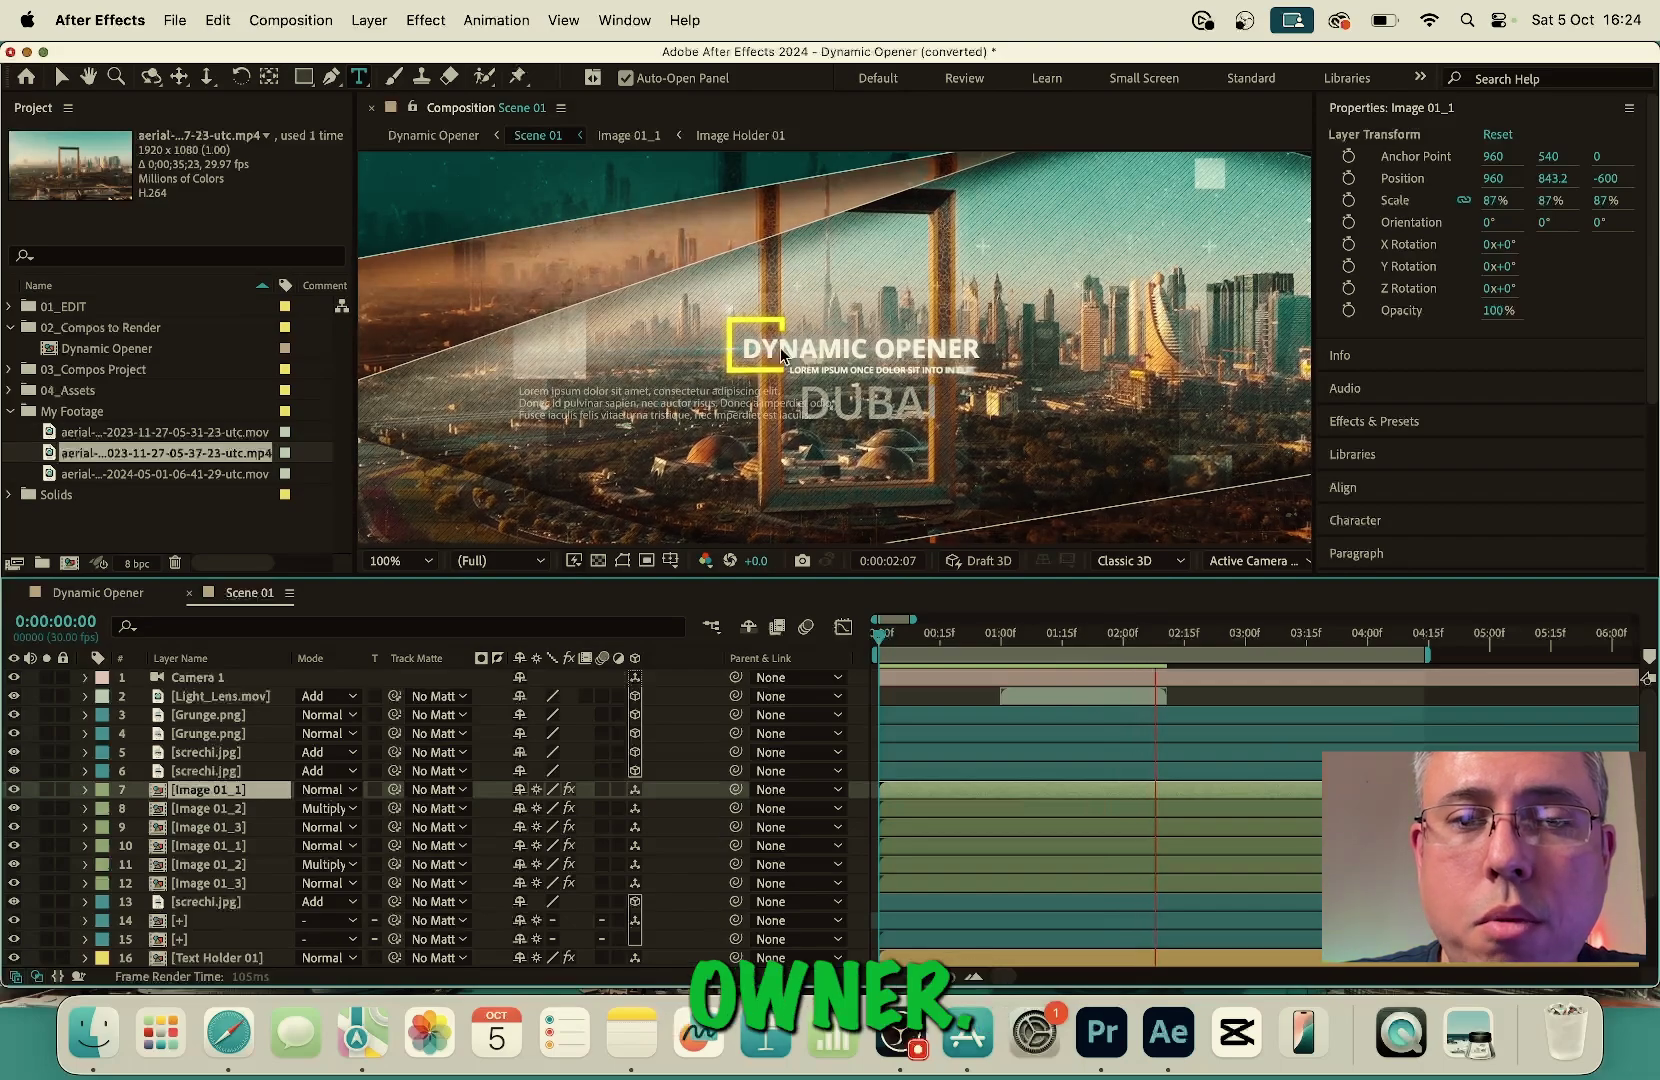
key("space")
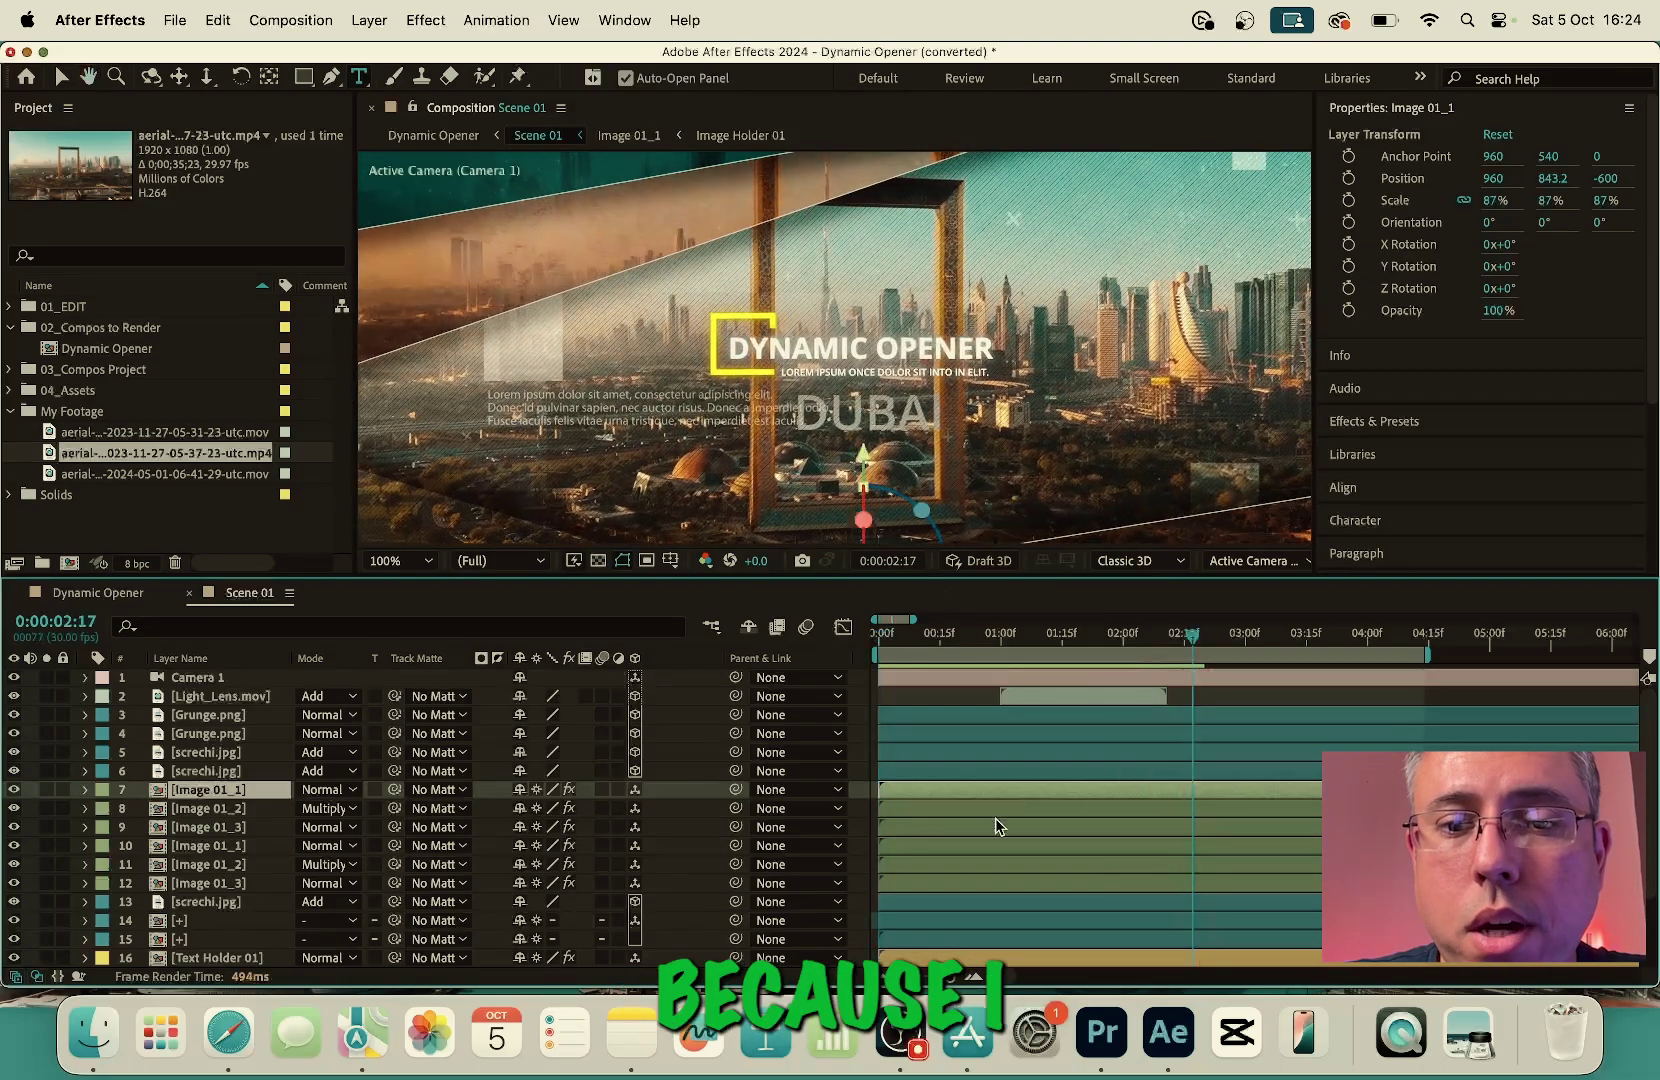
Open the Text Holder 01 composition from Scene 01 and replace the Lorem ipsum subtitle with GFX KAPTURE - SUBSCRIBE
scroll(995, 818, "down", 2)
scroll(995, 826, "up", 2)
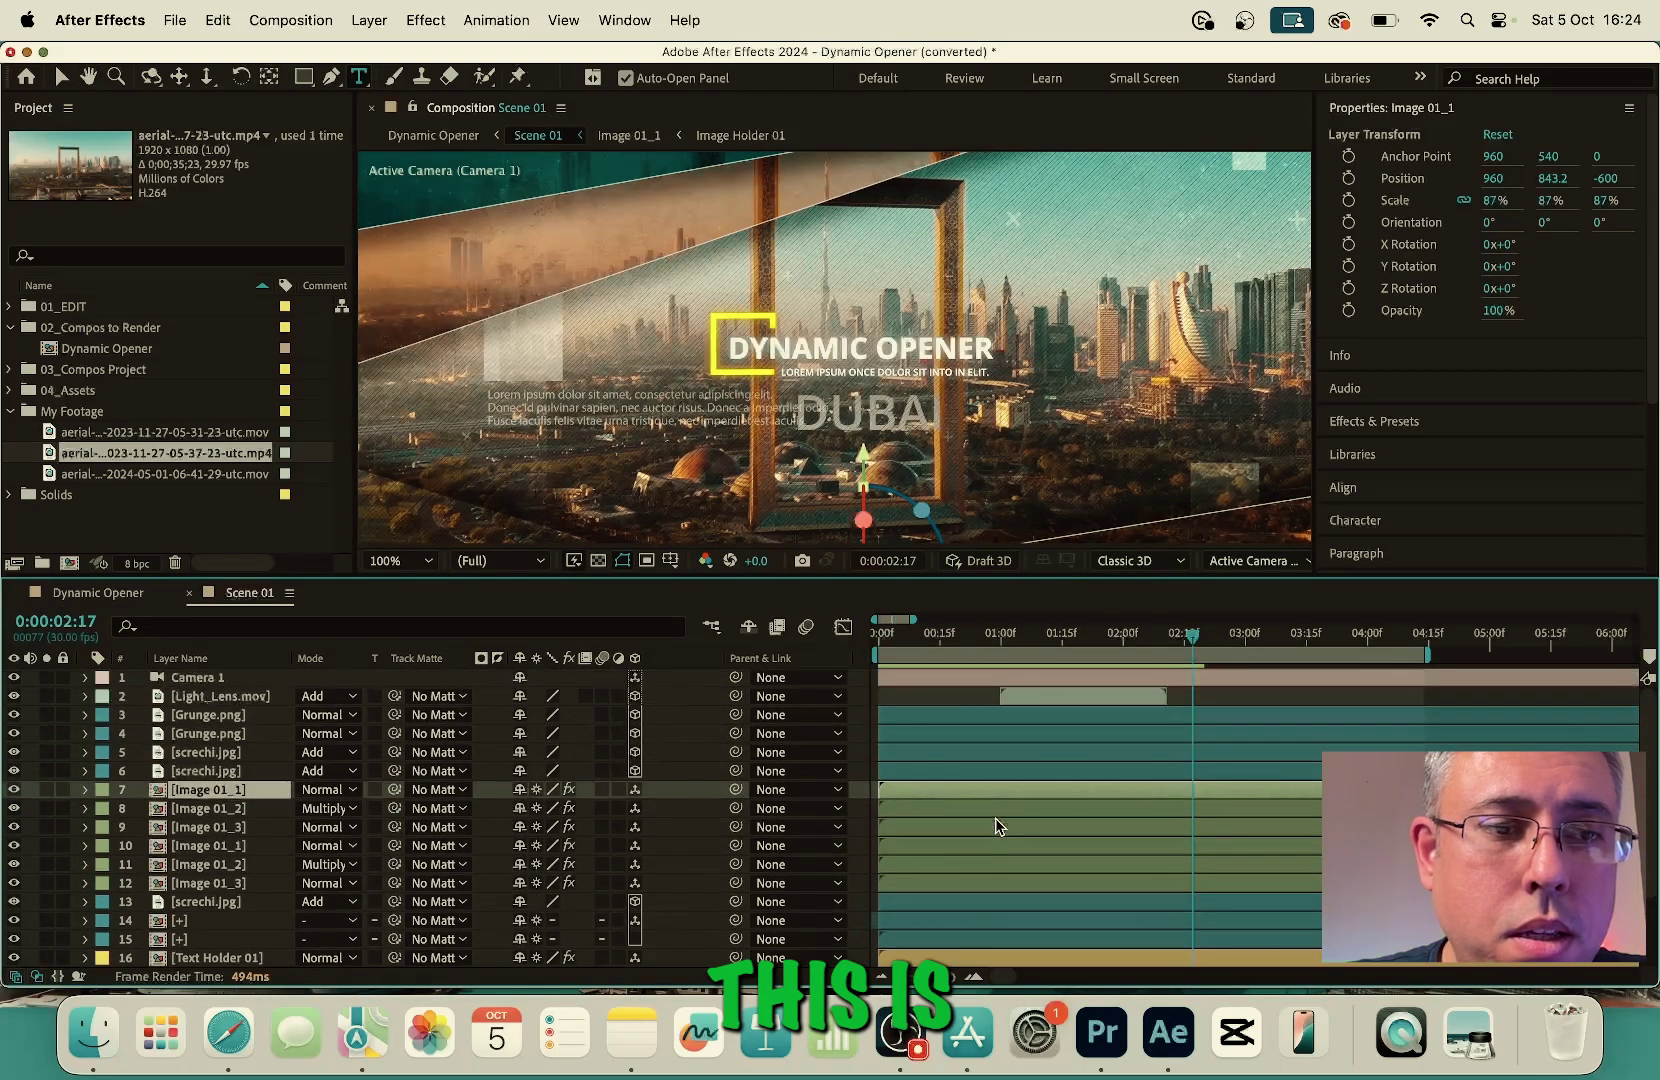
scroll(995, 826, "down", 5)
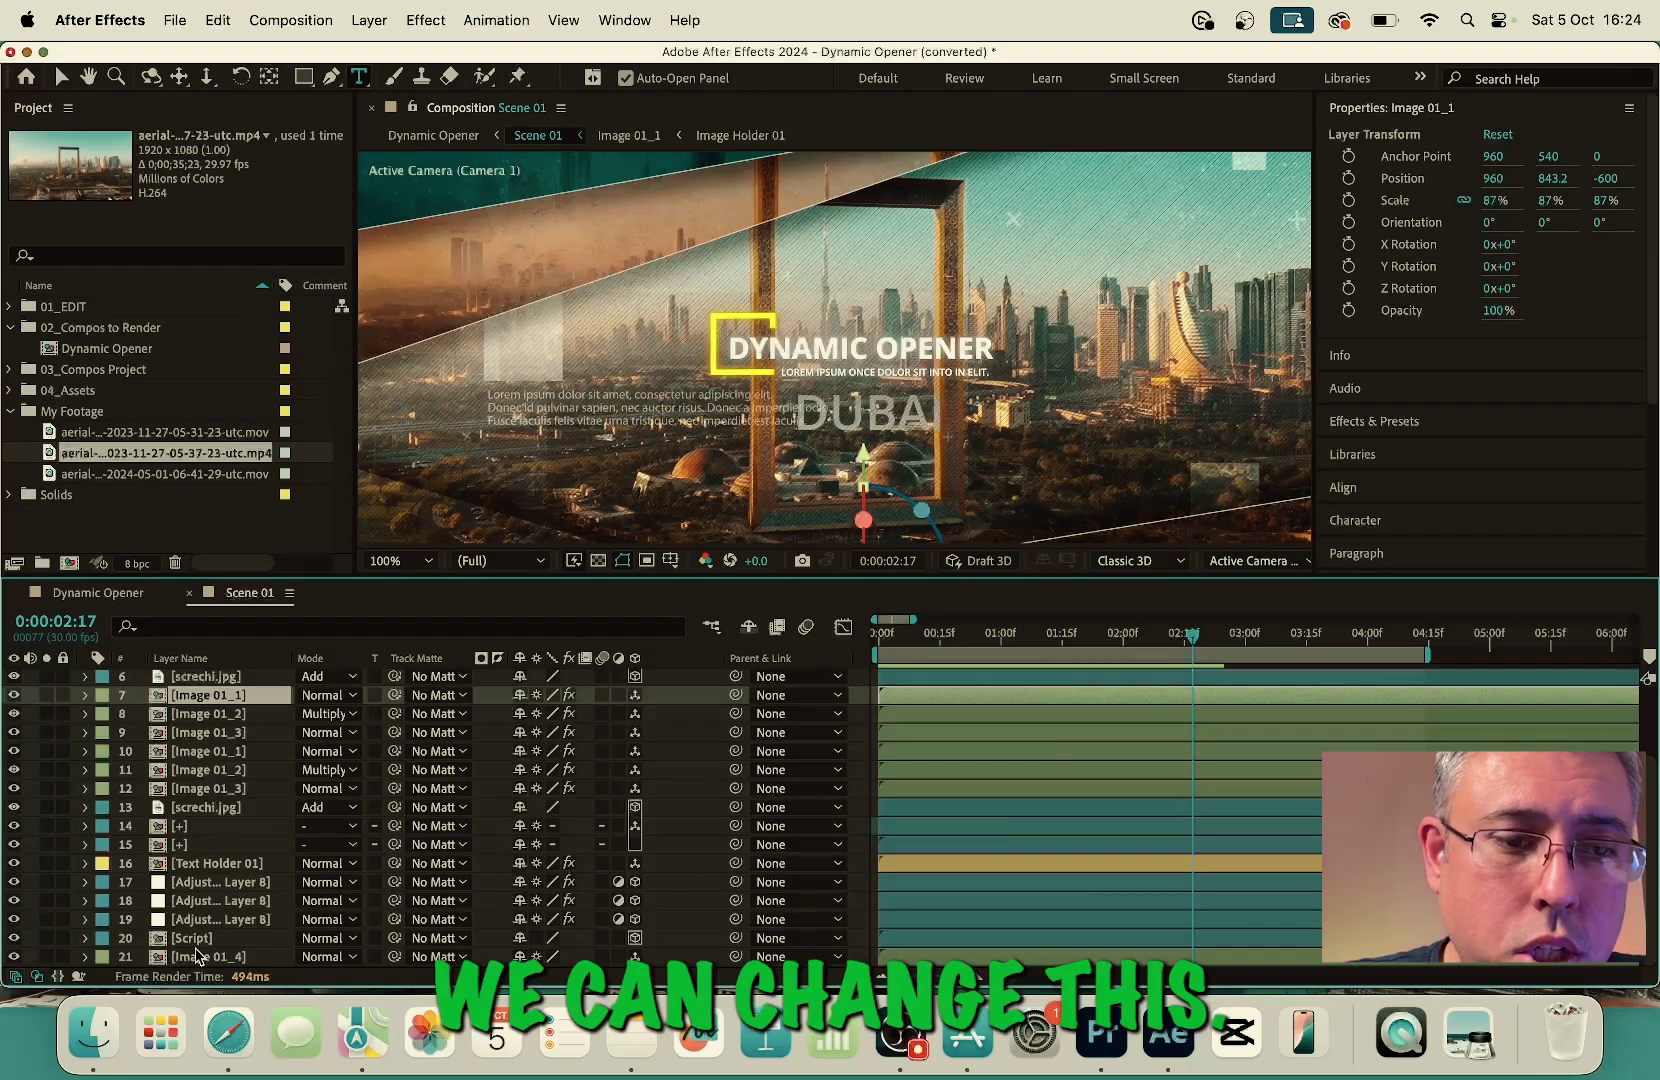
double_click(207, 865)
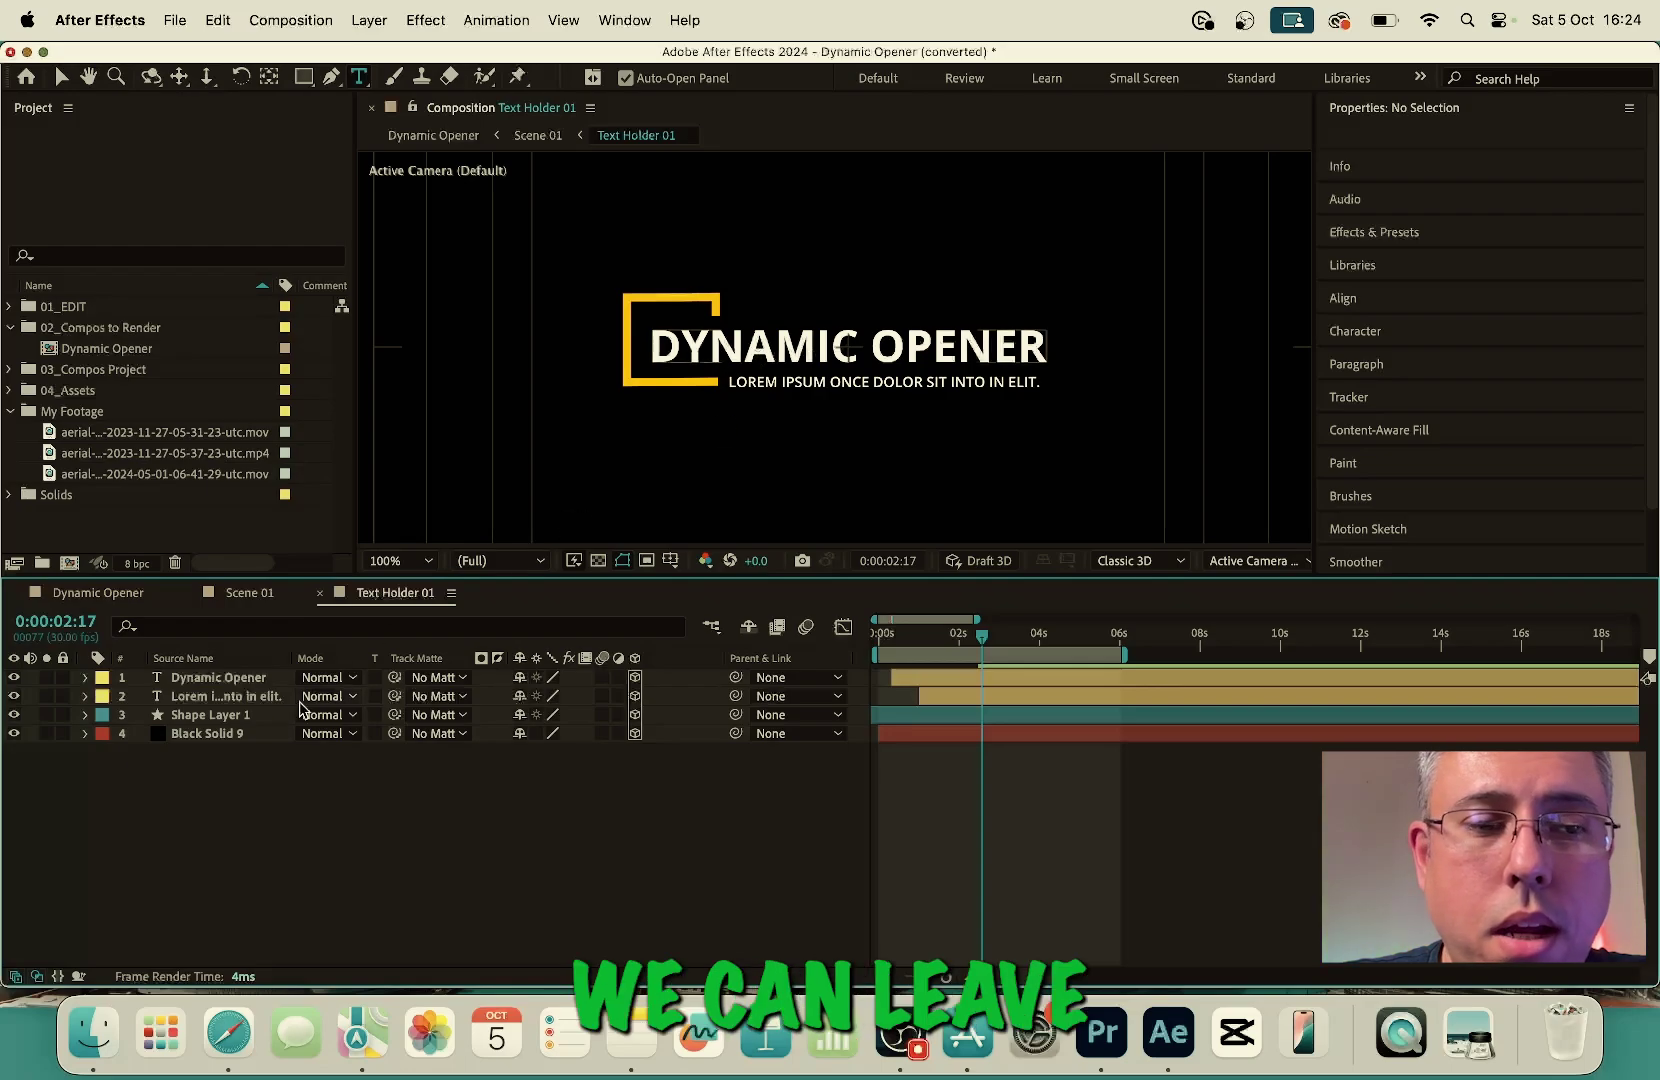
left_click(187, 700)
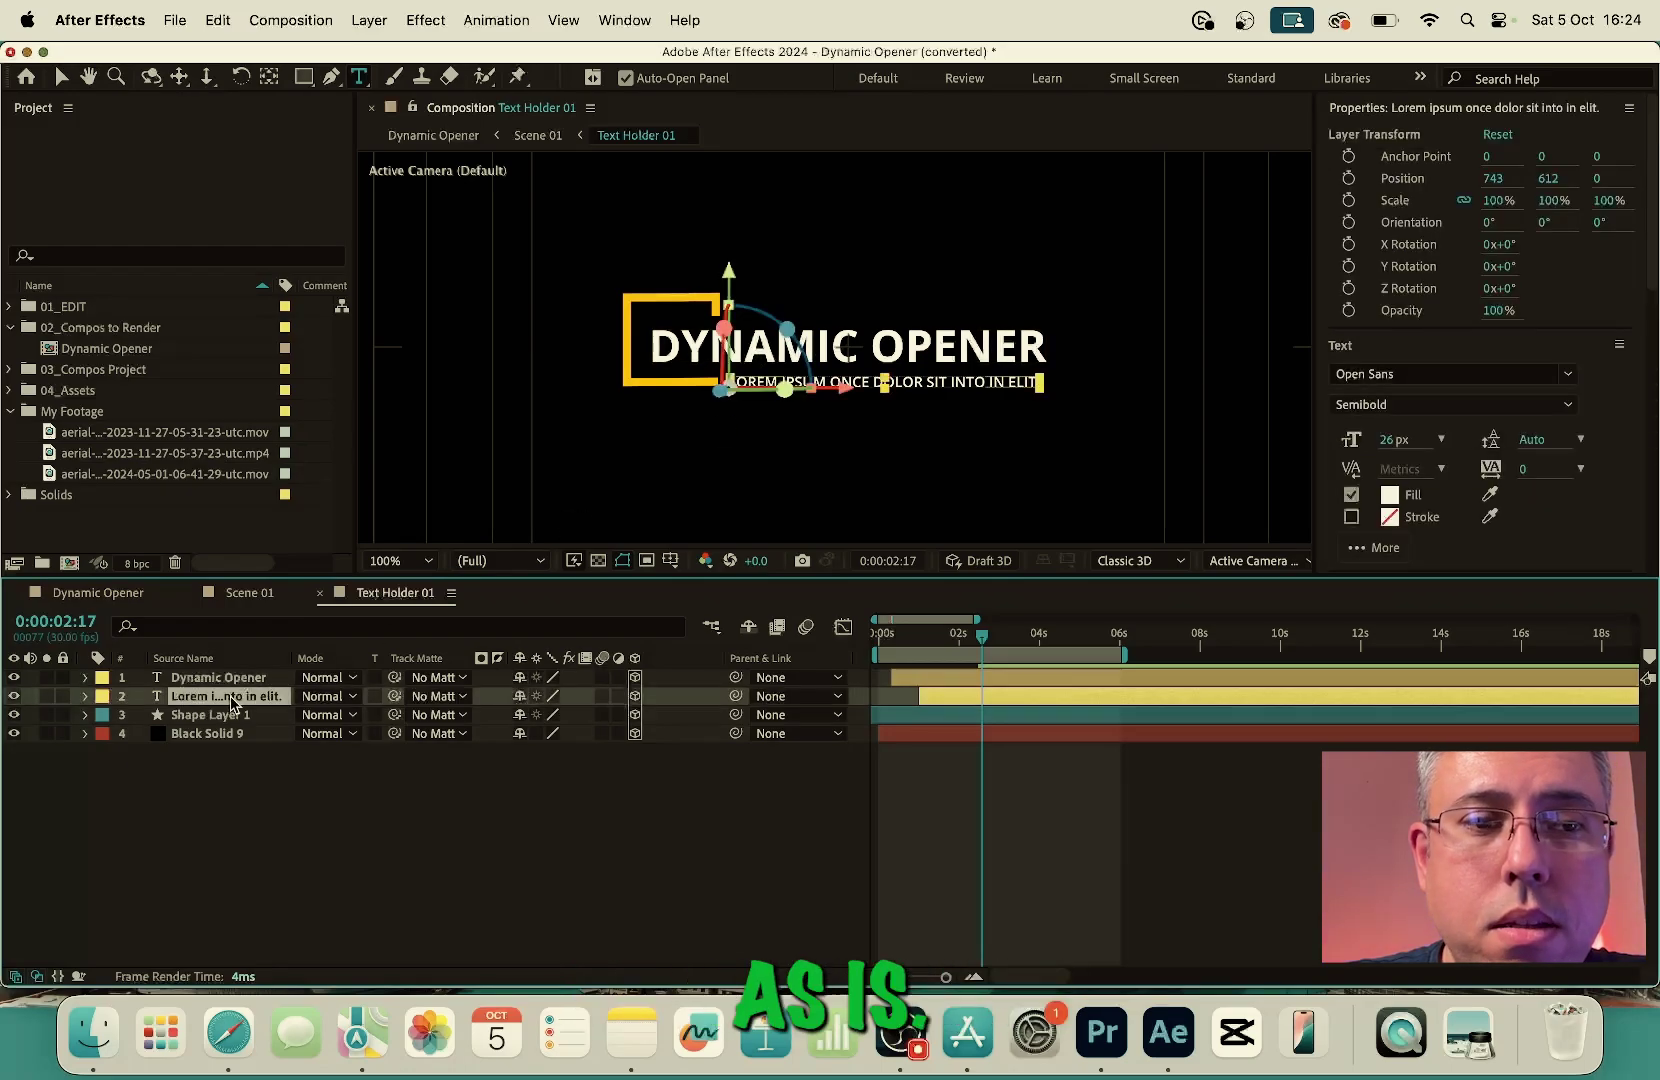
double_click(232, 703)
type("G")
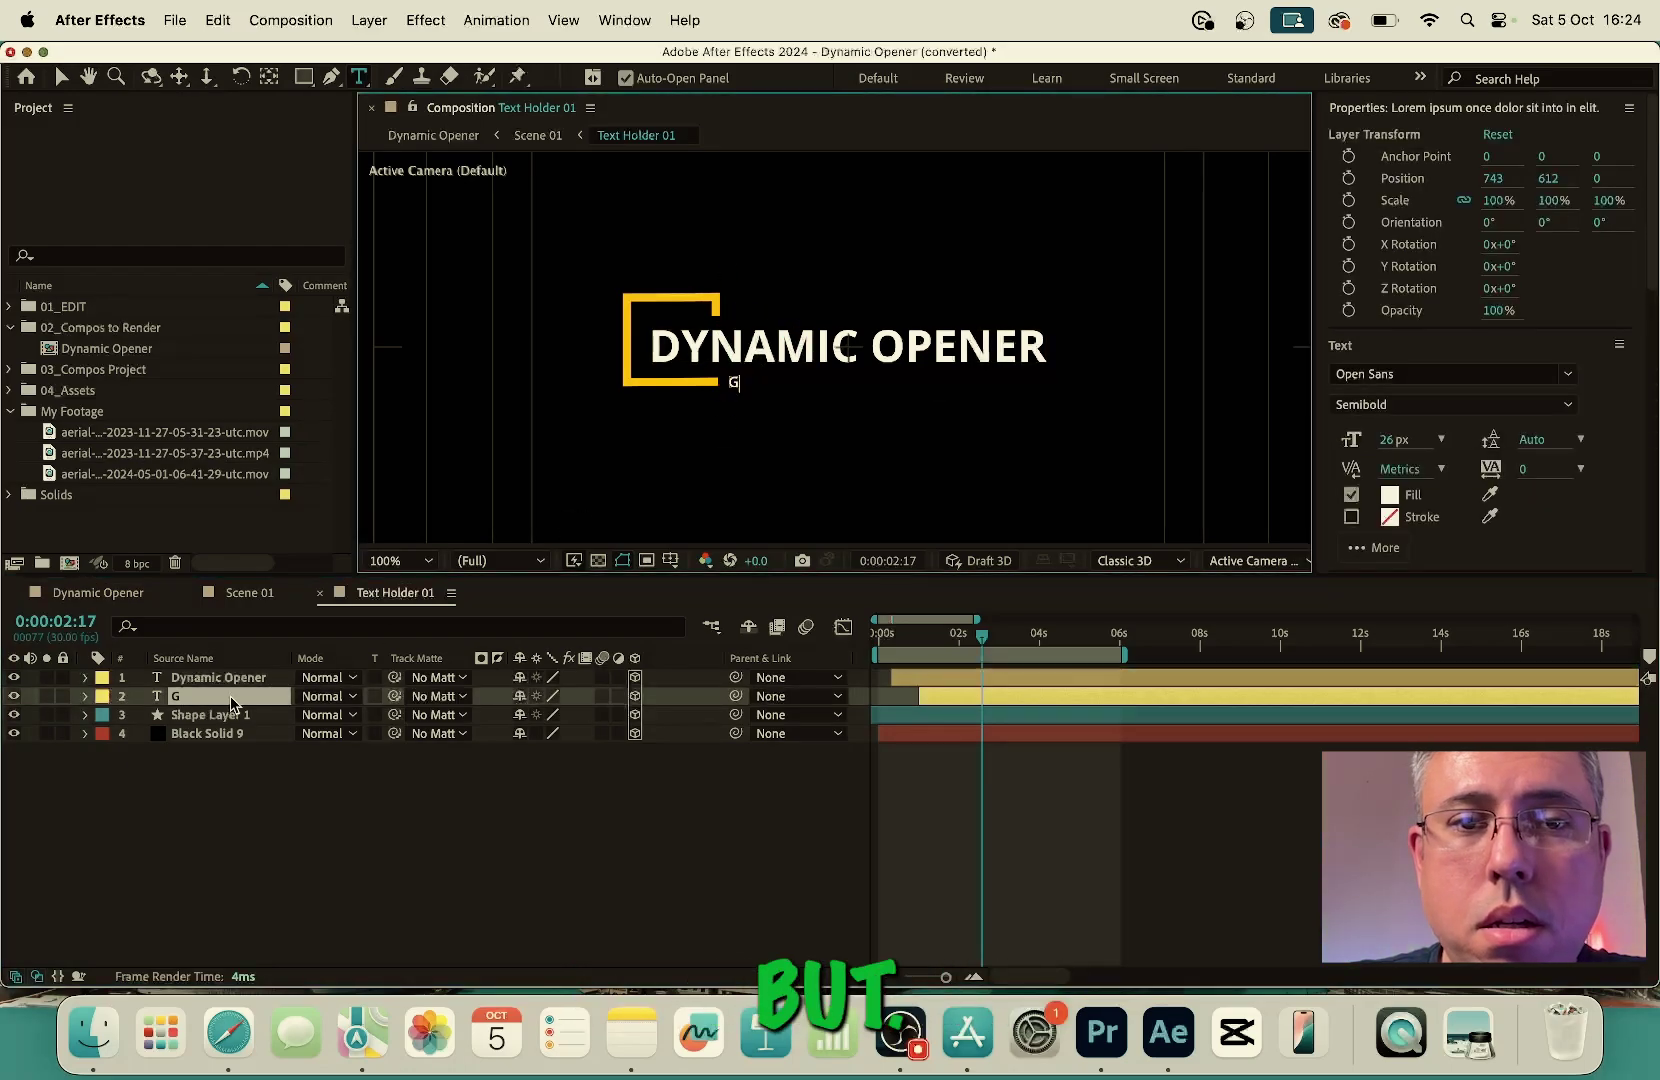
type("FX KAPTURE -")
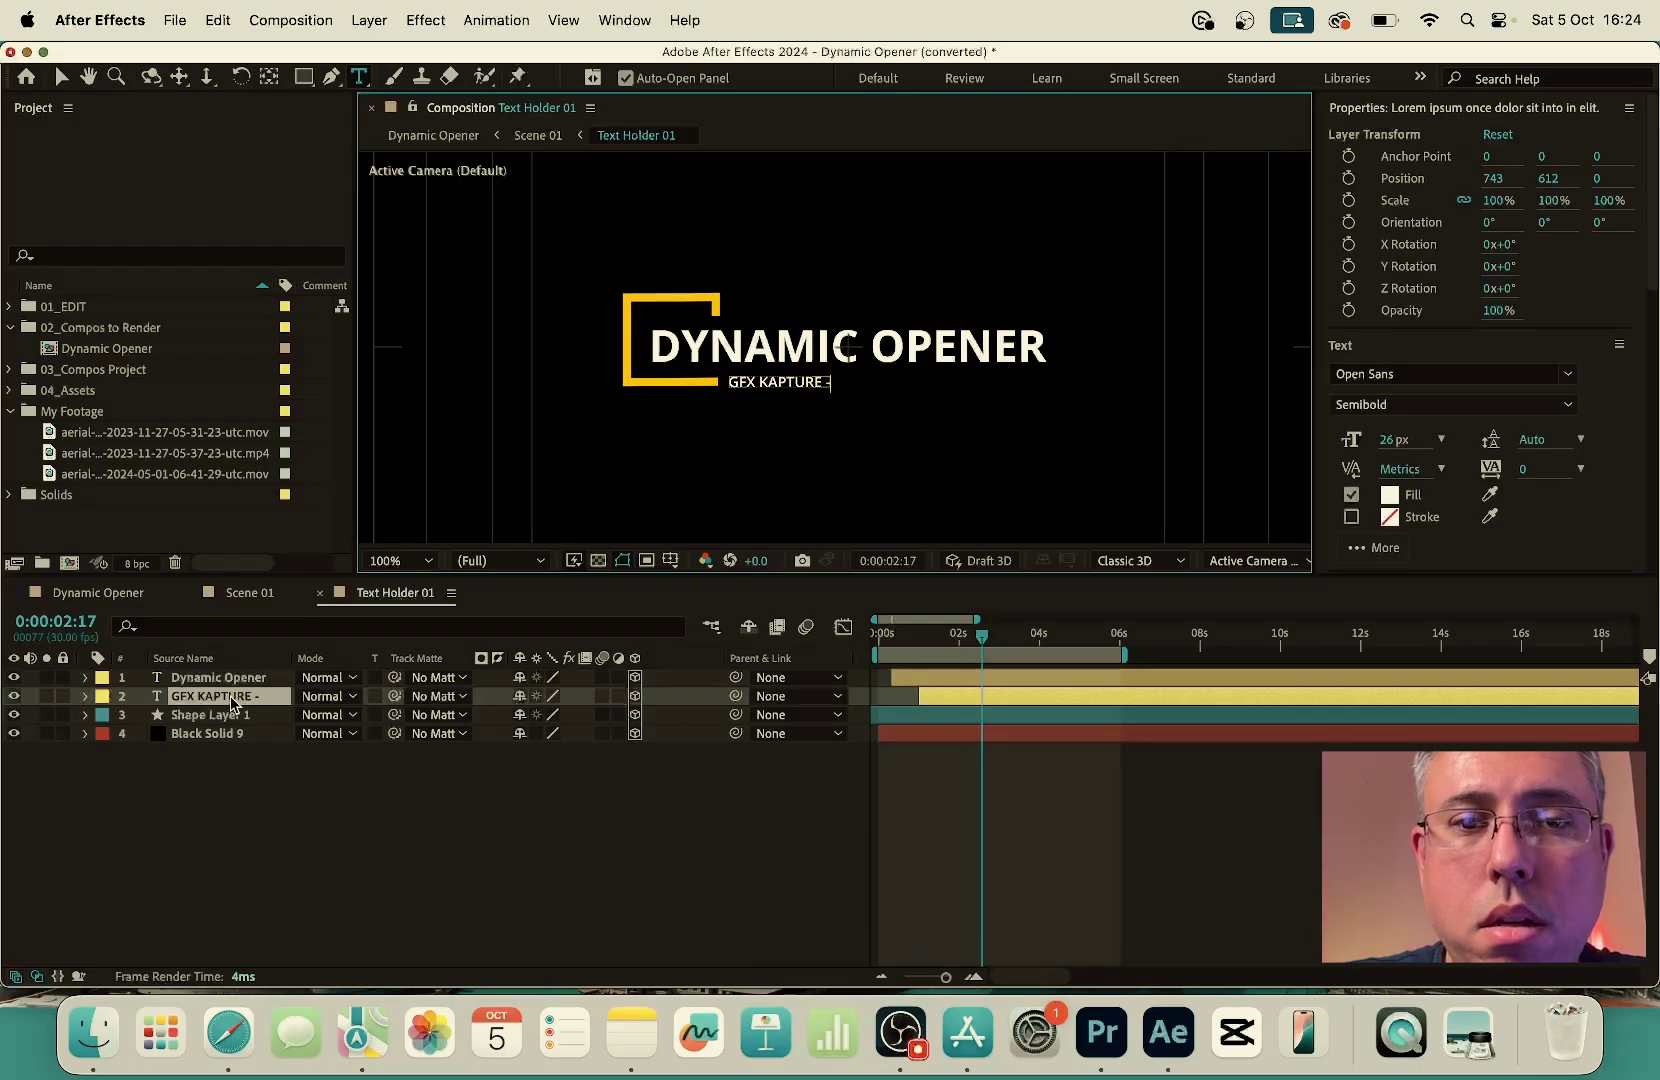
type(" SUBSCRIBE")
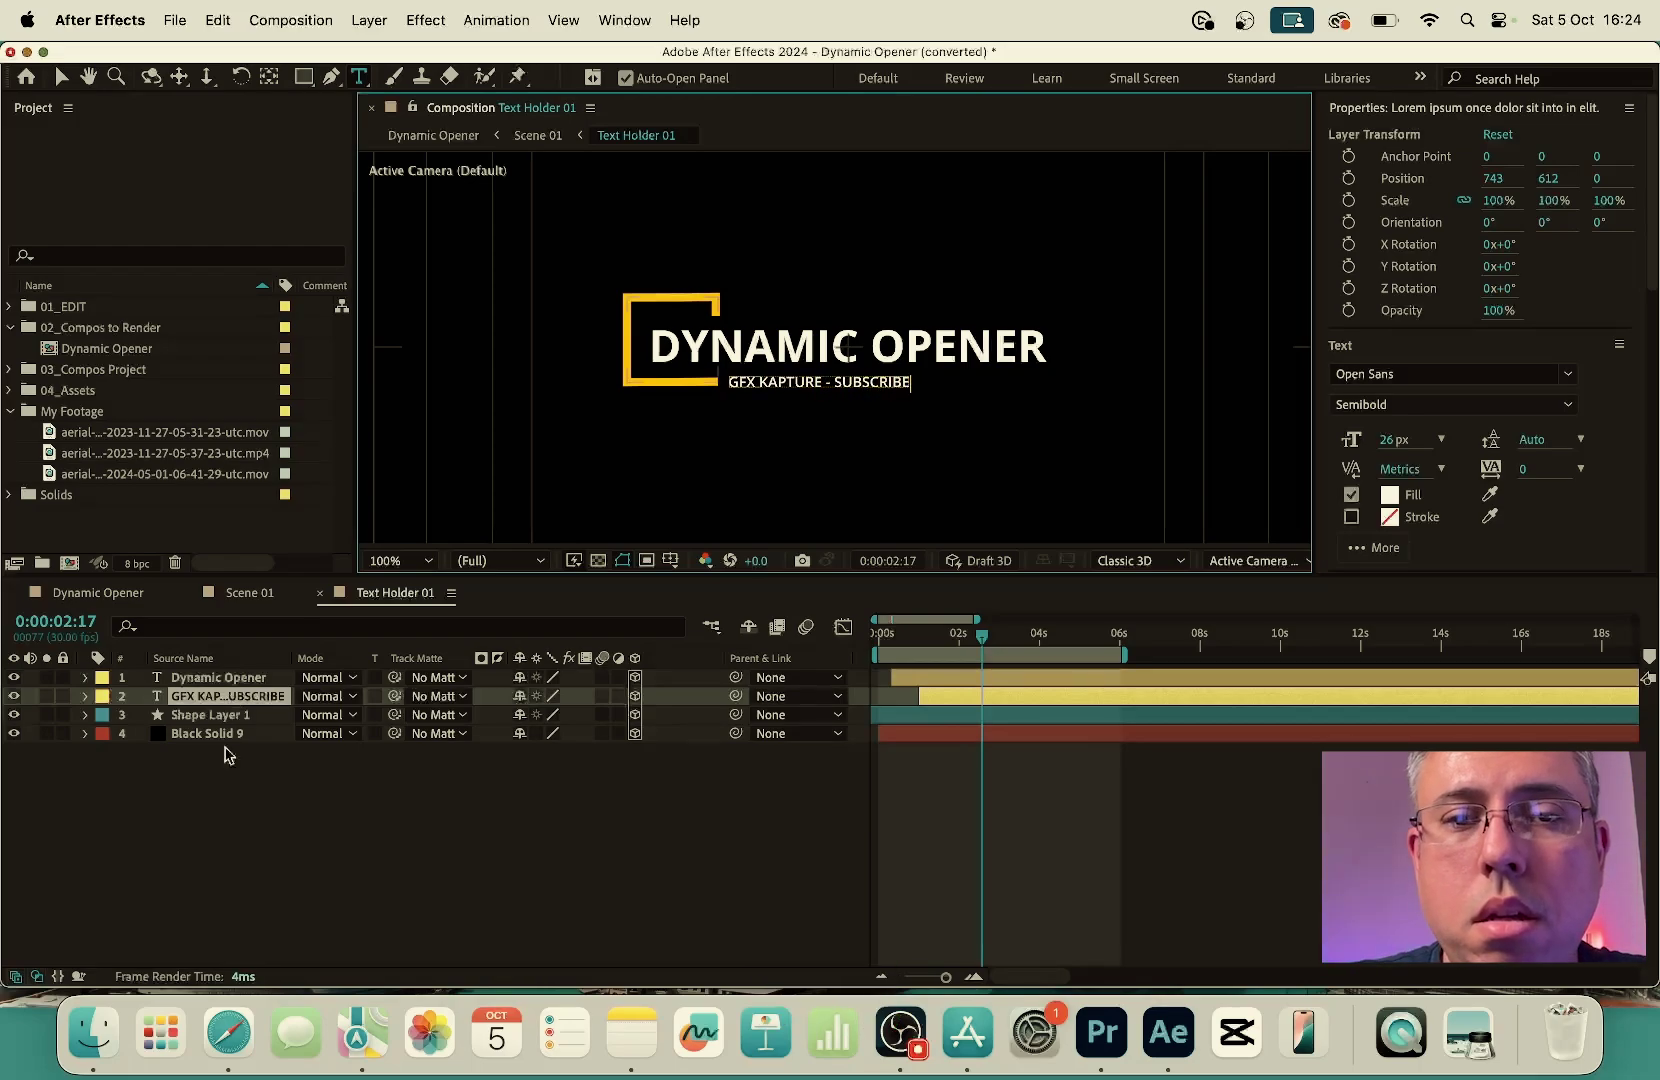
left_click(382, 892)
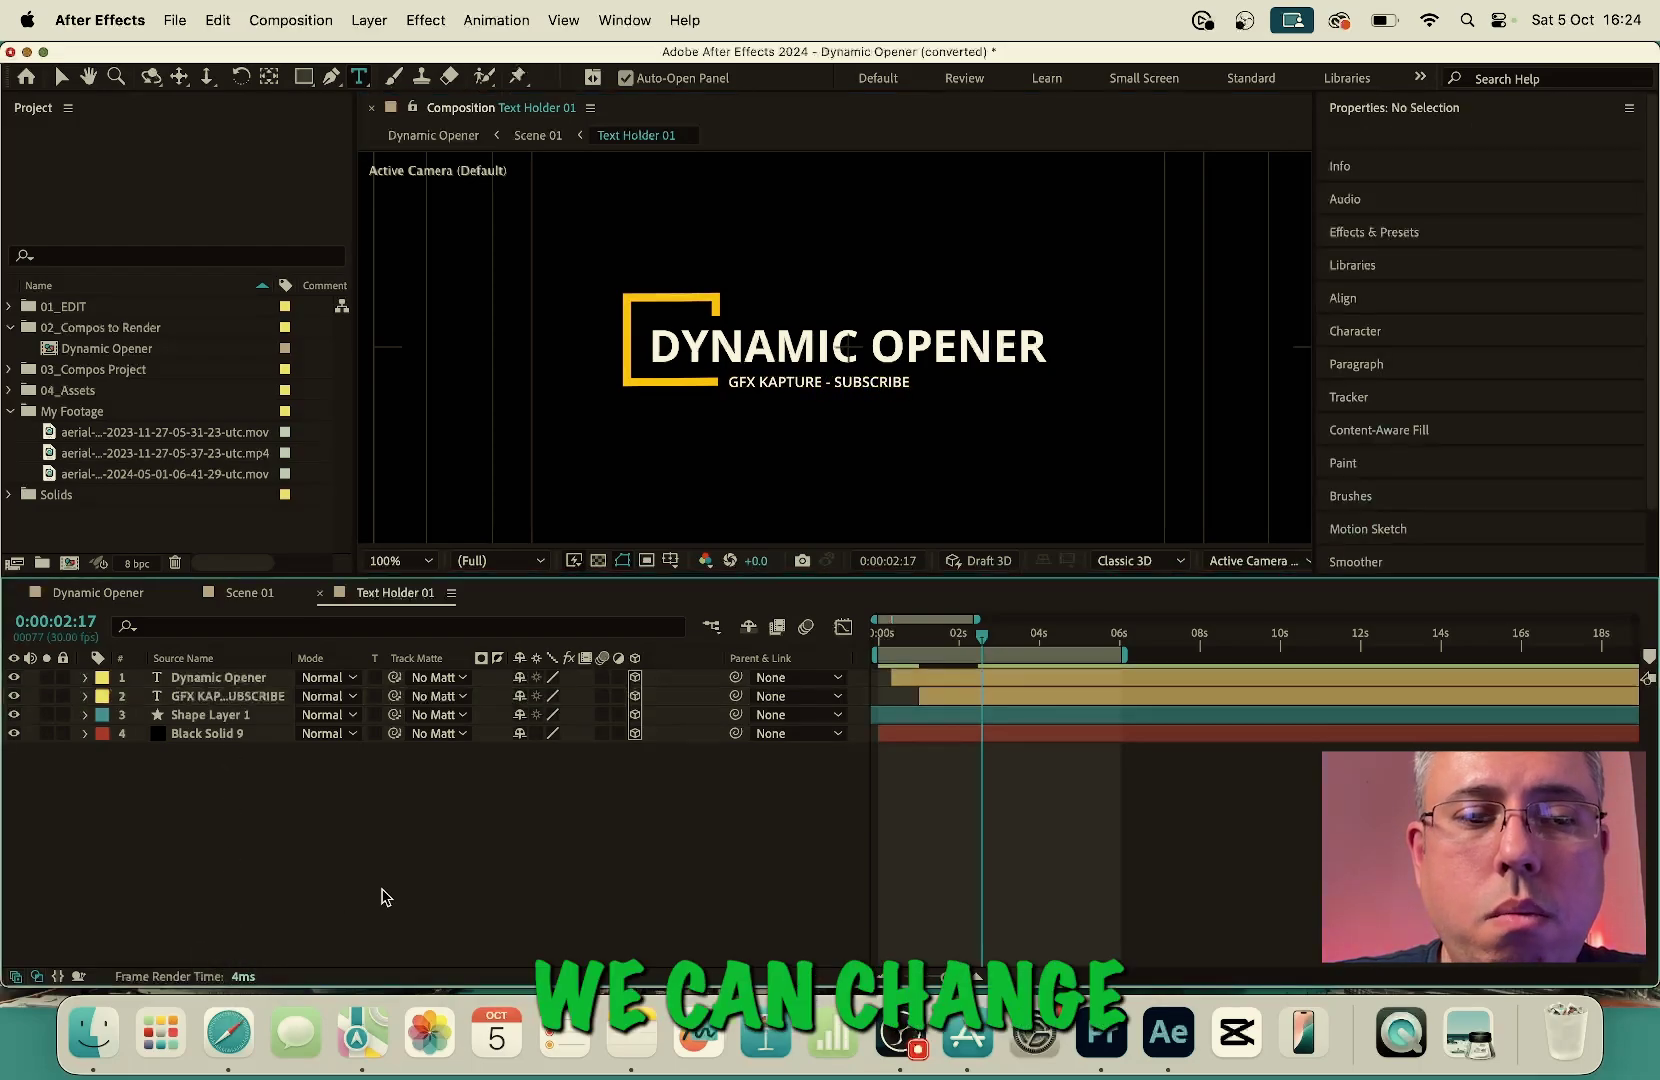
Change the main title text in Text Holder 01 from Dynamic Opener to DUBAI - DYNAMIC
left_click(756, 347)
double_click(756, 347)
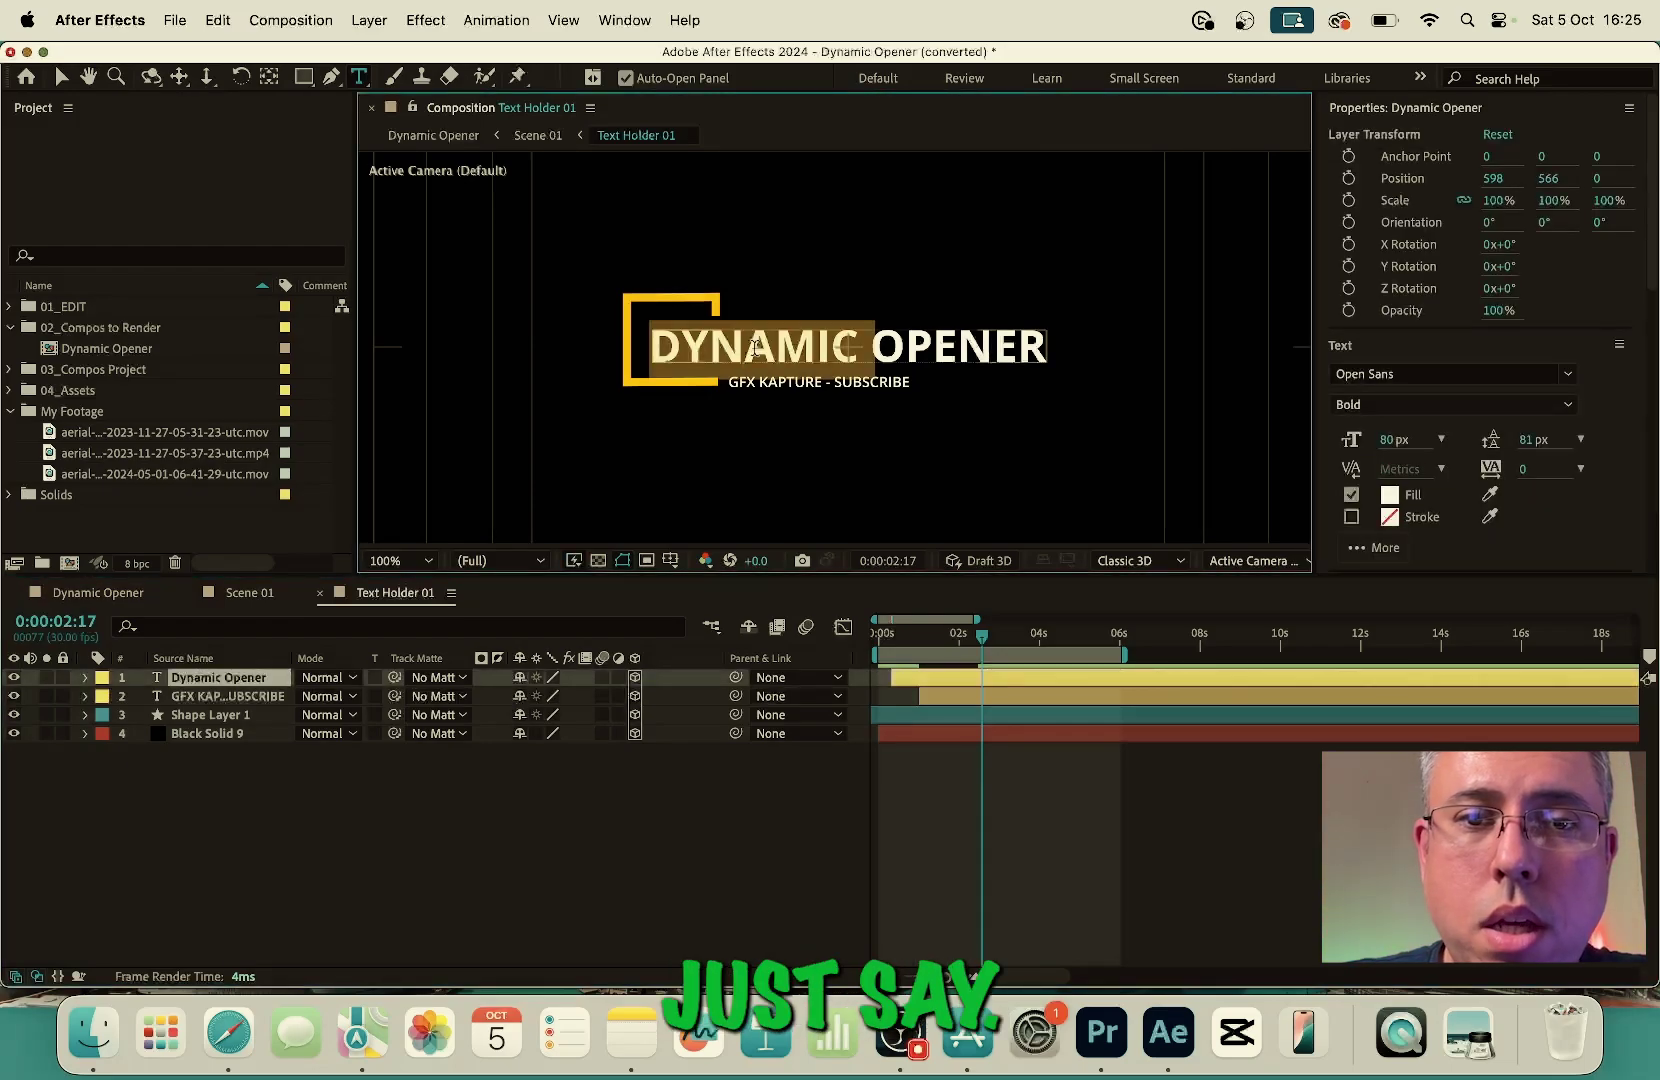
key("BackSpace")
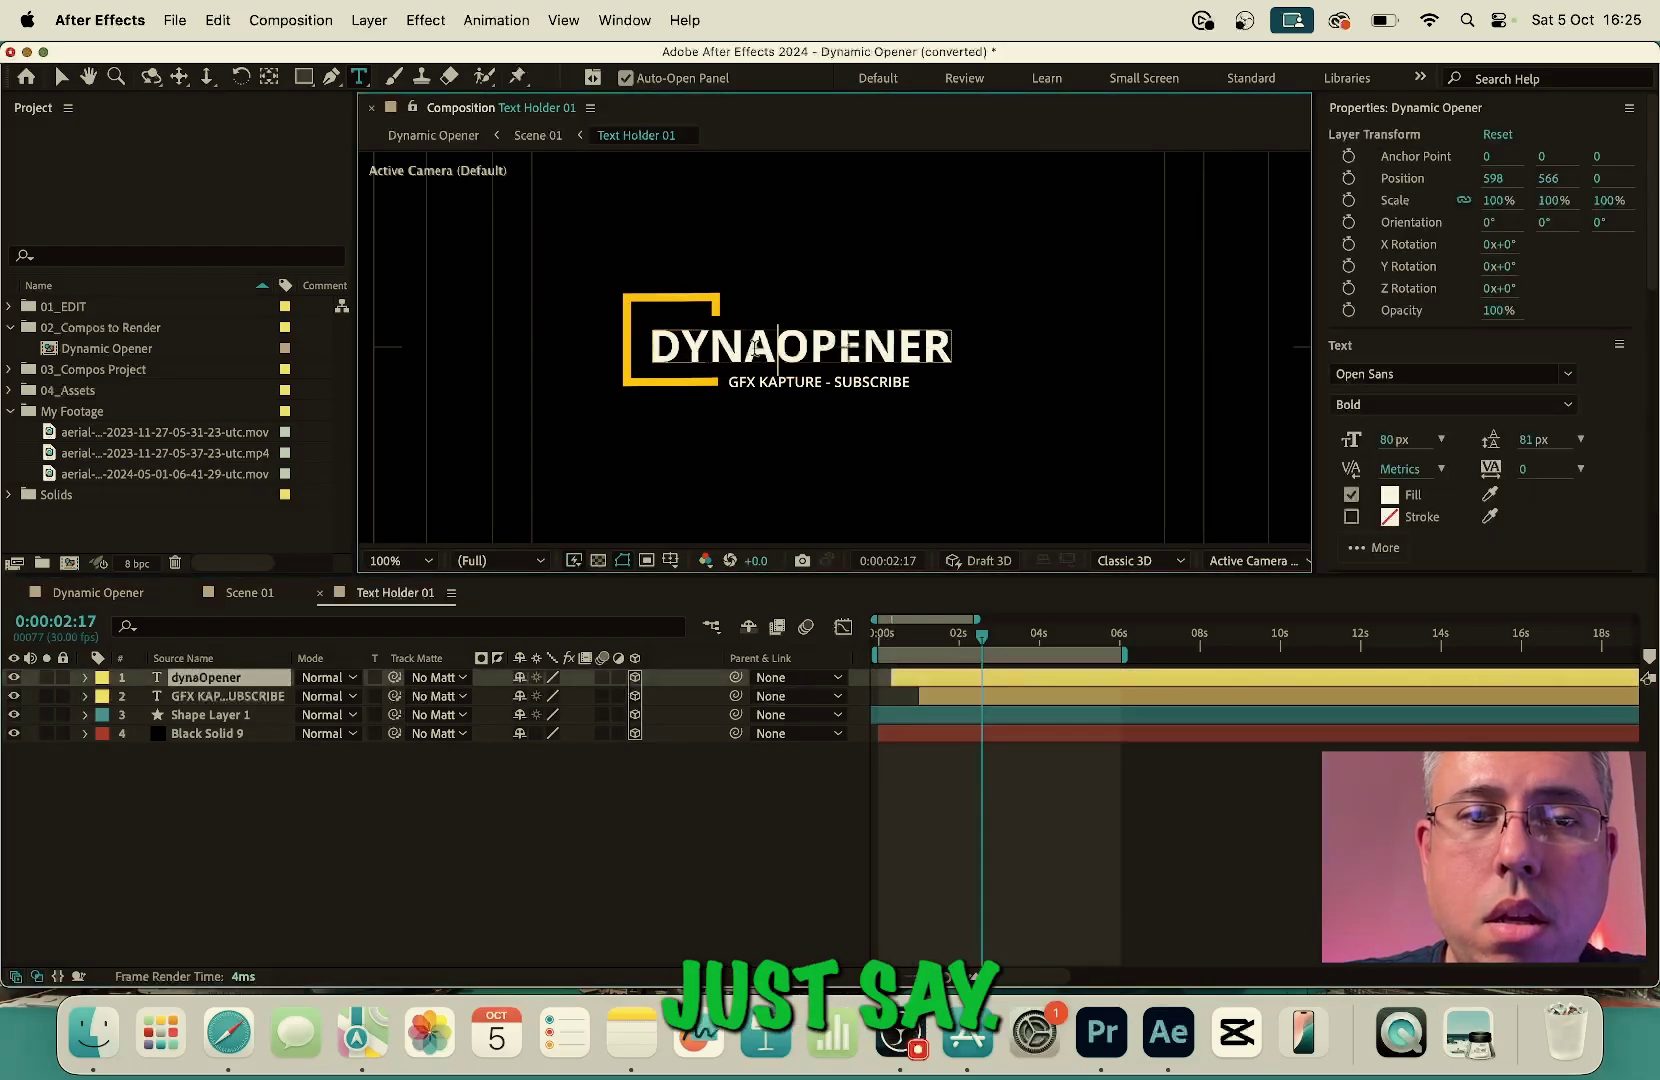
type("dubai ")
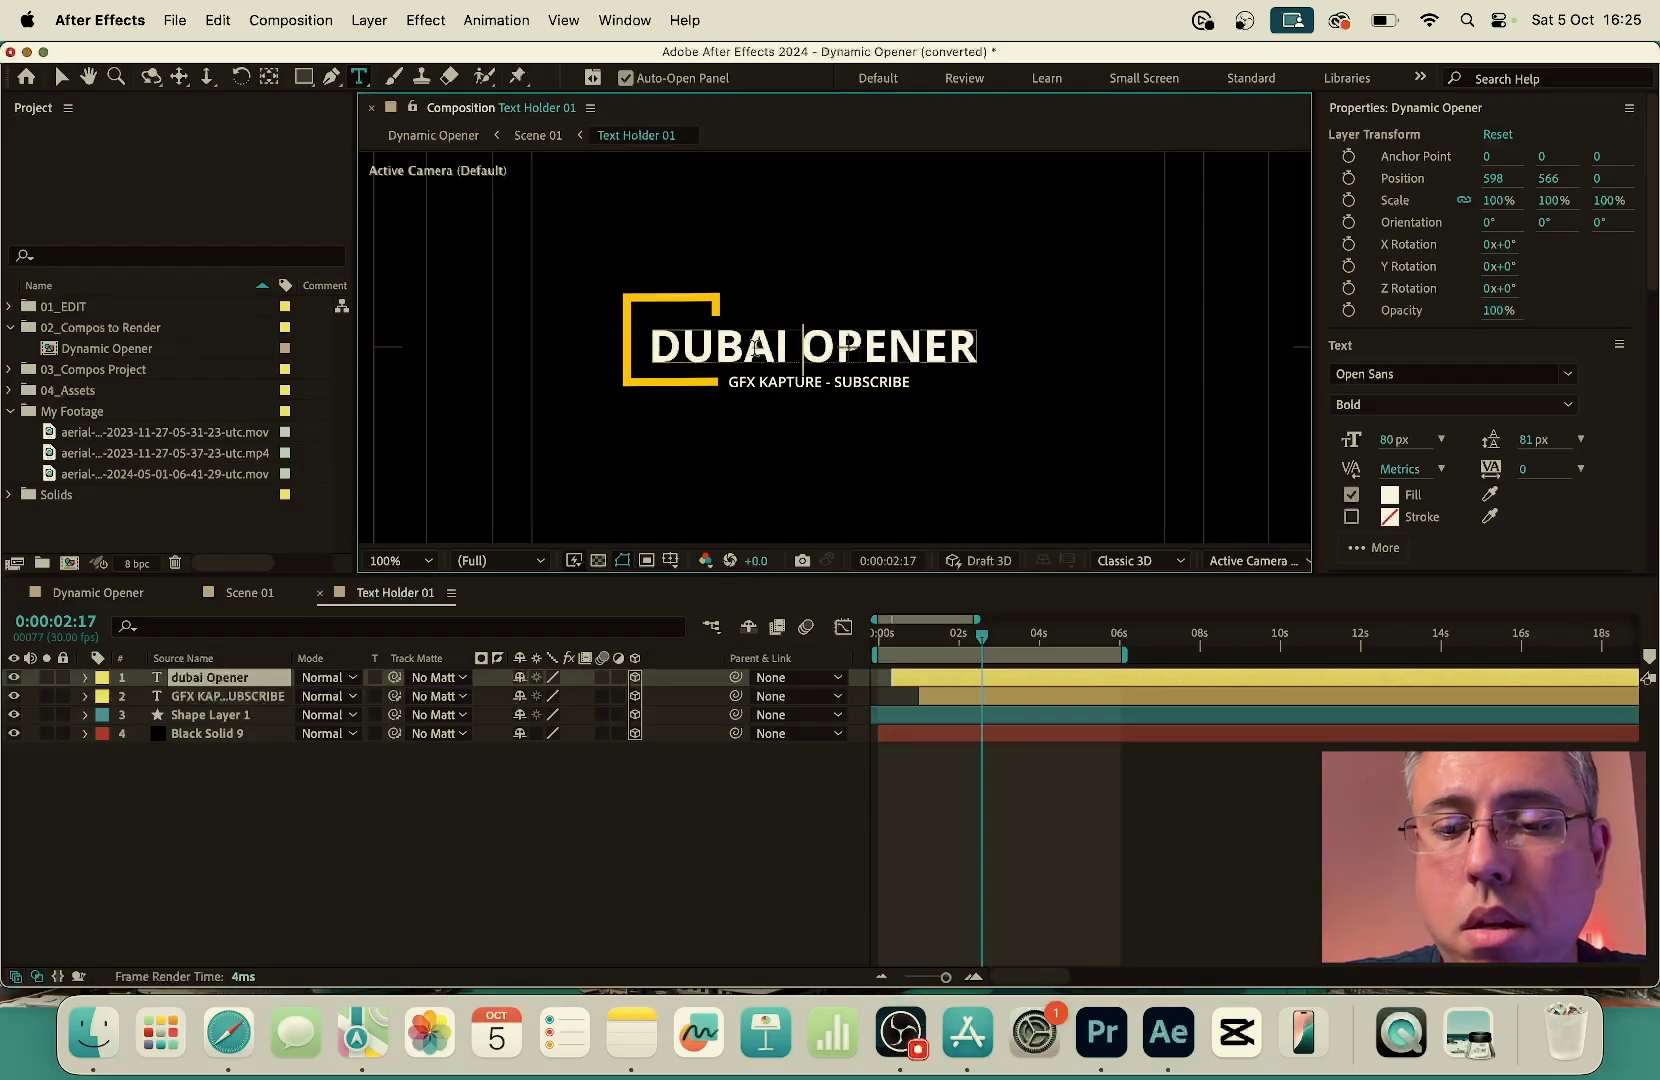
type("-")
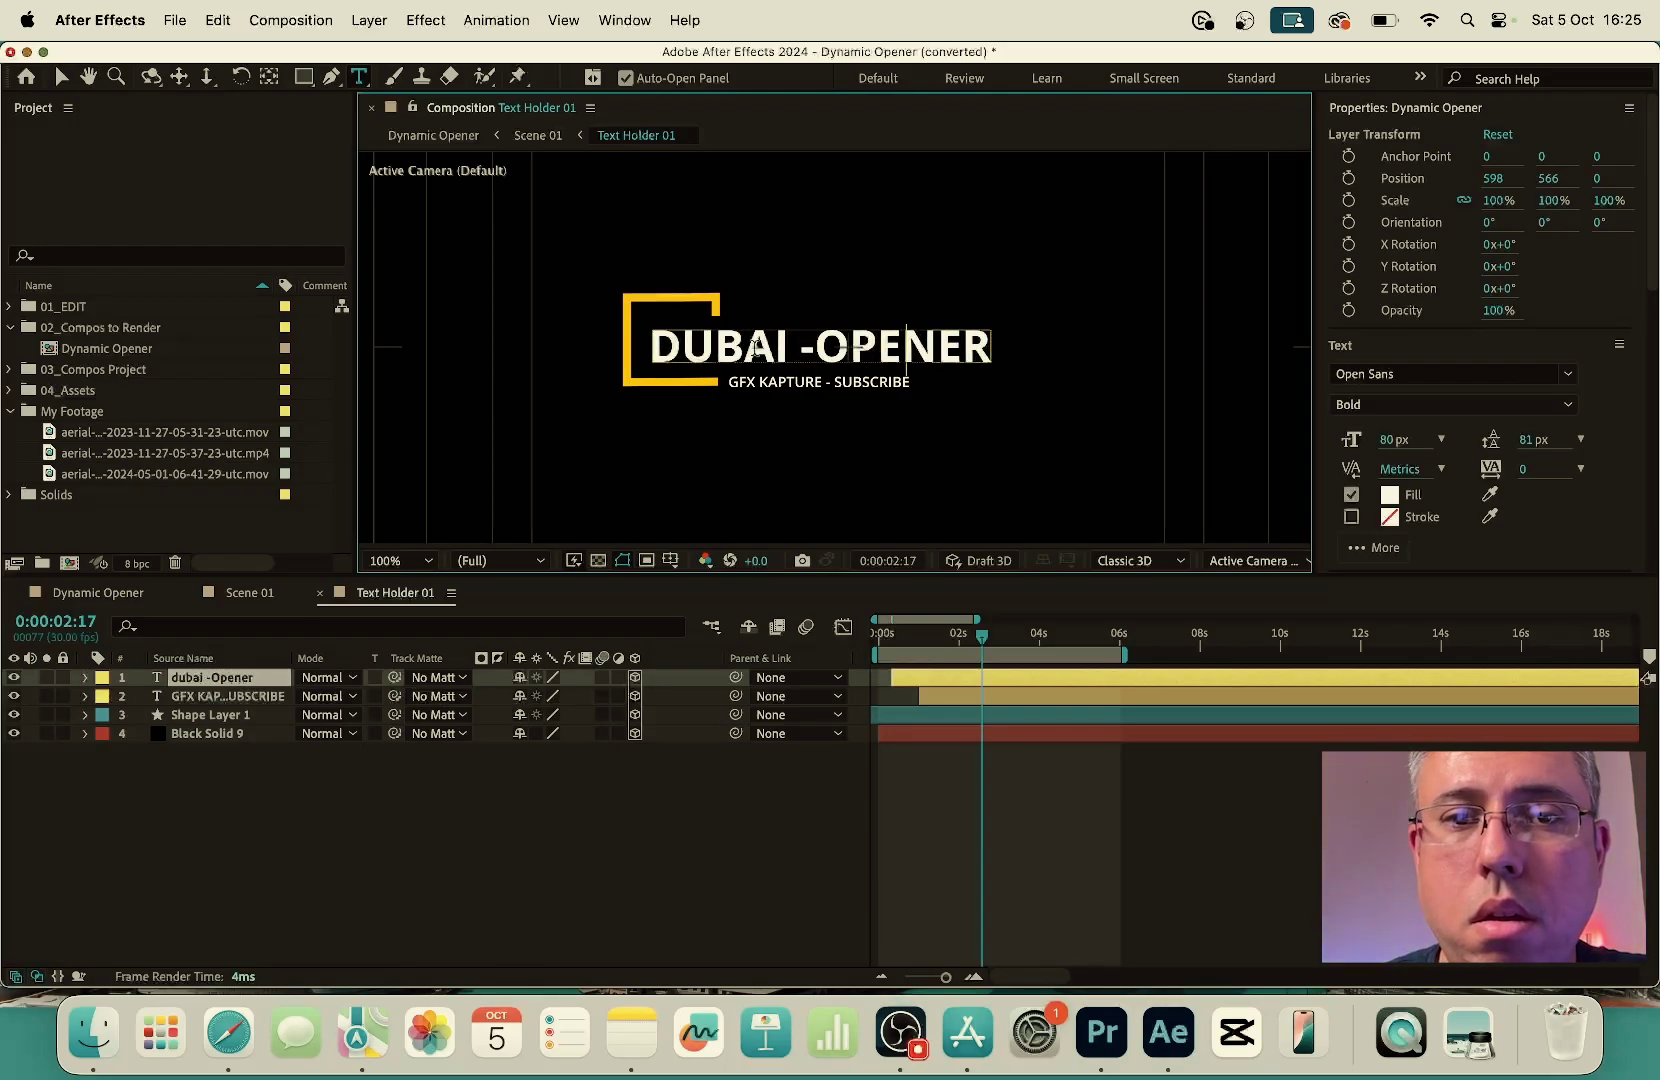
key("BackSpace")
key("BackSpace")
key("BackSpace")
key("BackSpace")
key("BackSpace")
key("BackSpace")
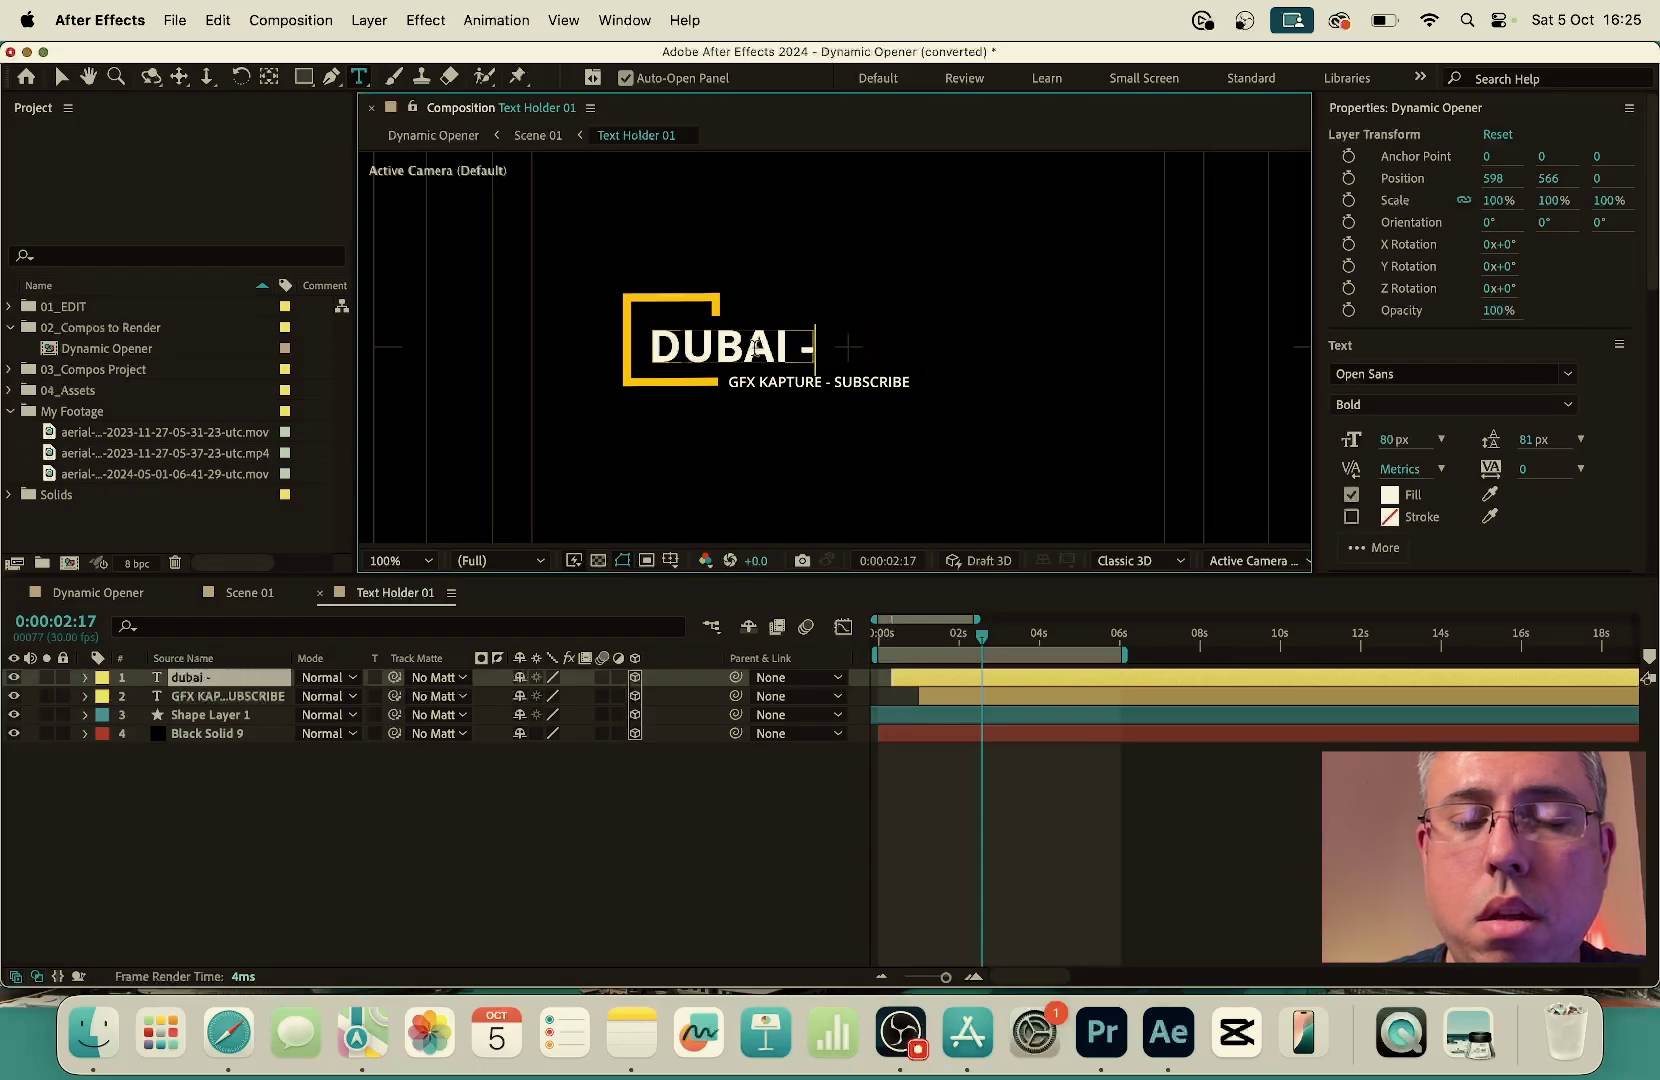
type("dy")
key("BackSpace")
key("BackSpace")
type("DY")
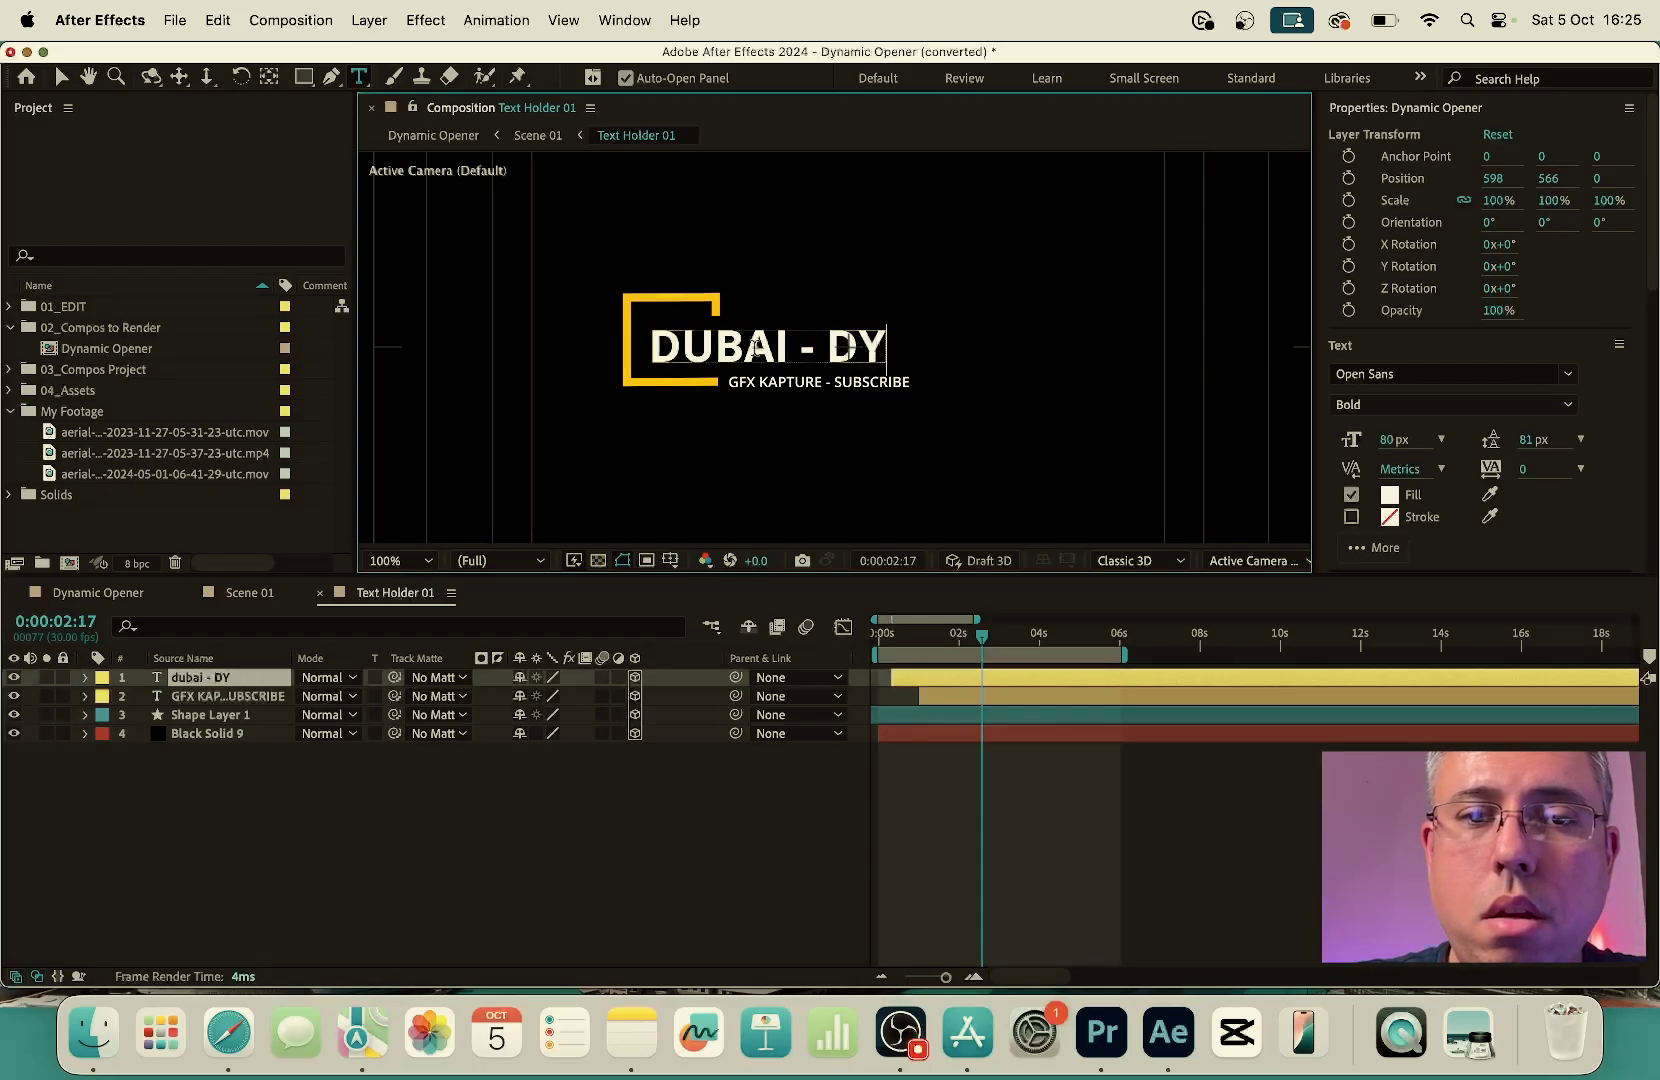
type("NAMIC")
left_click(600, 815)
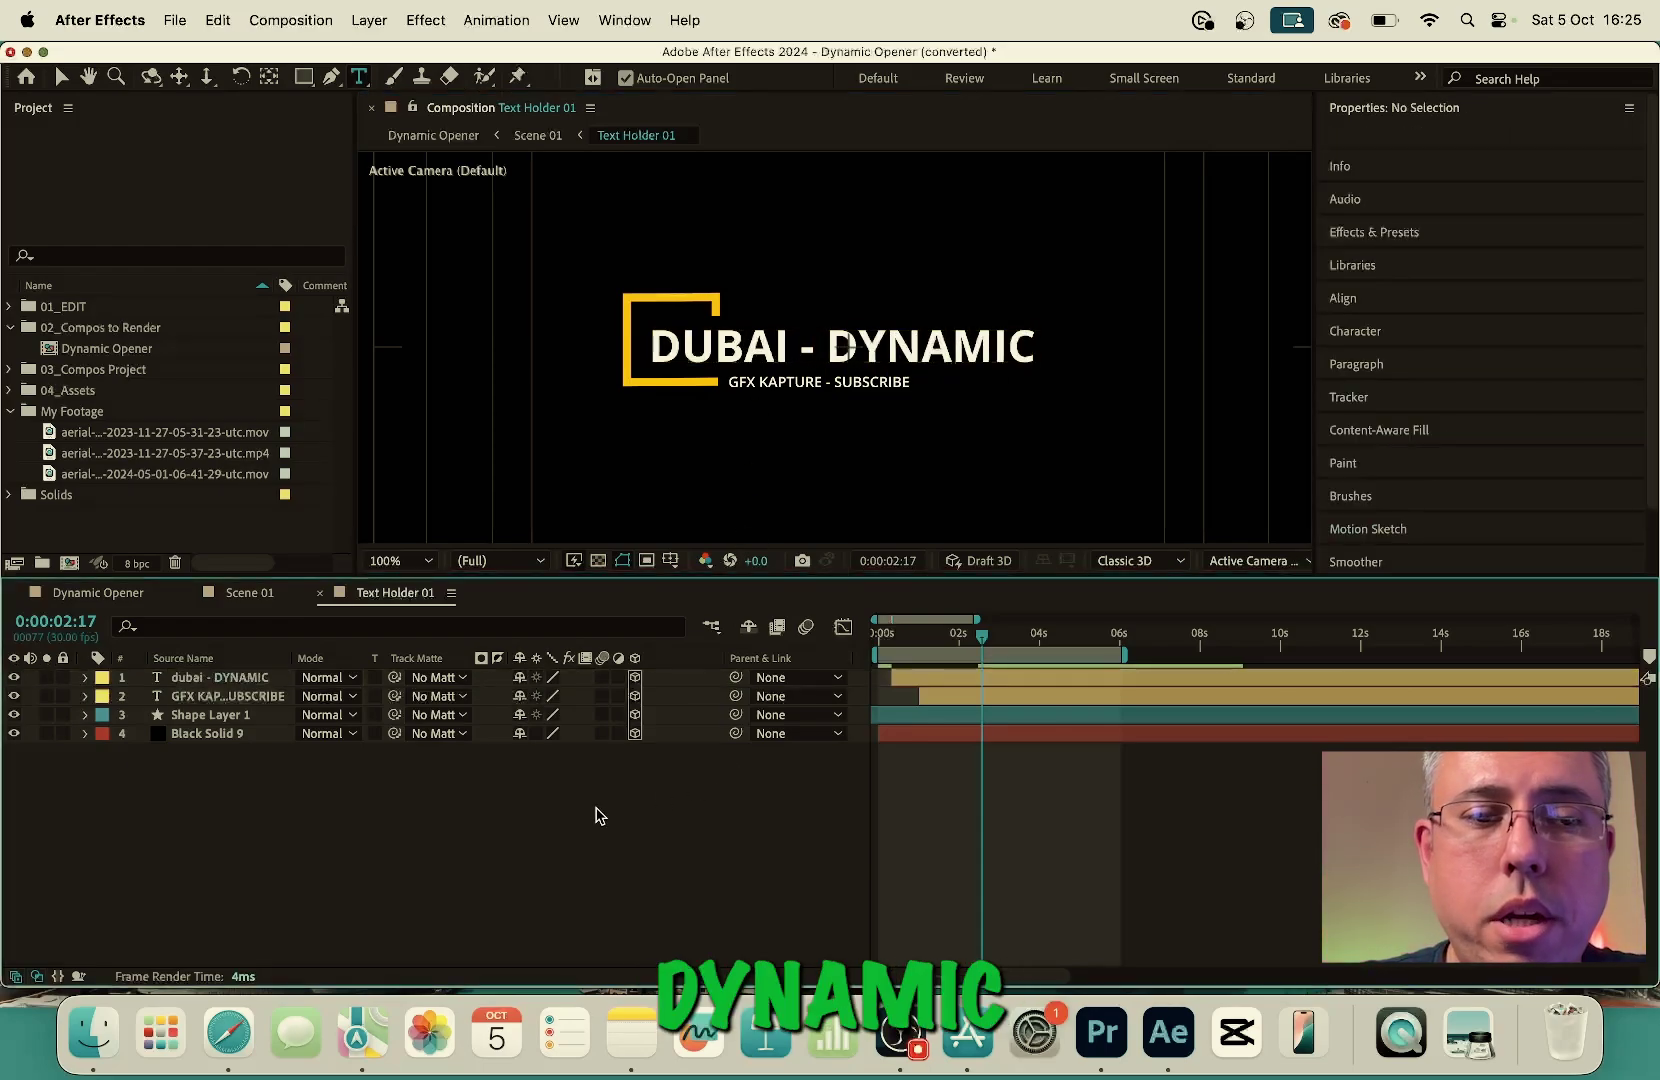
Close Text Holder 01, switch to the Default workspace and enlarge the timeline area for Scene 01
left_click(319, 592)
key("grave")
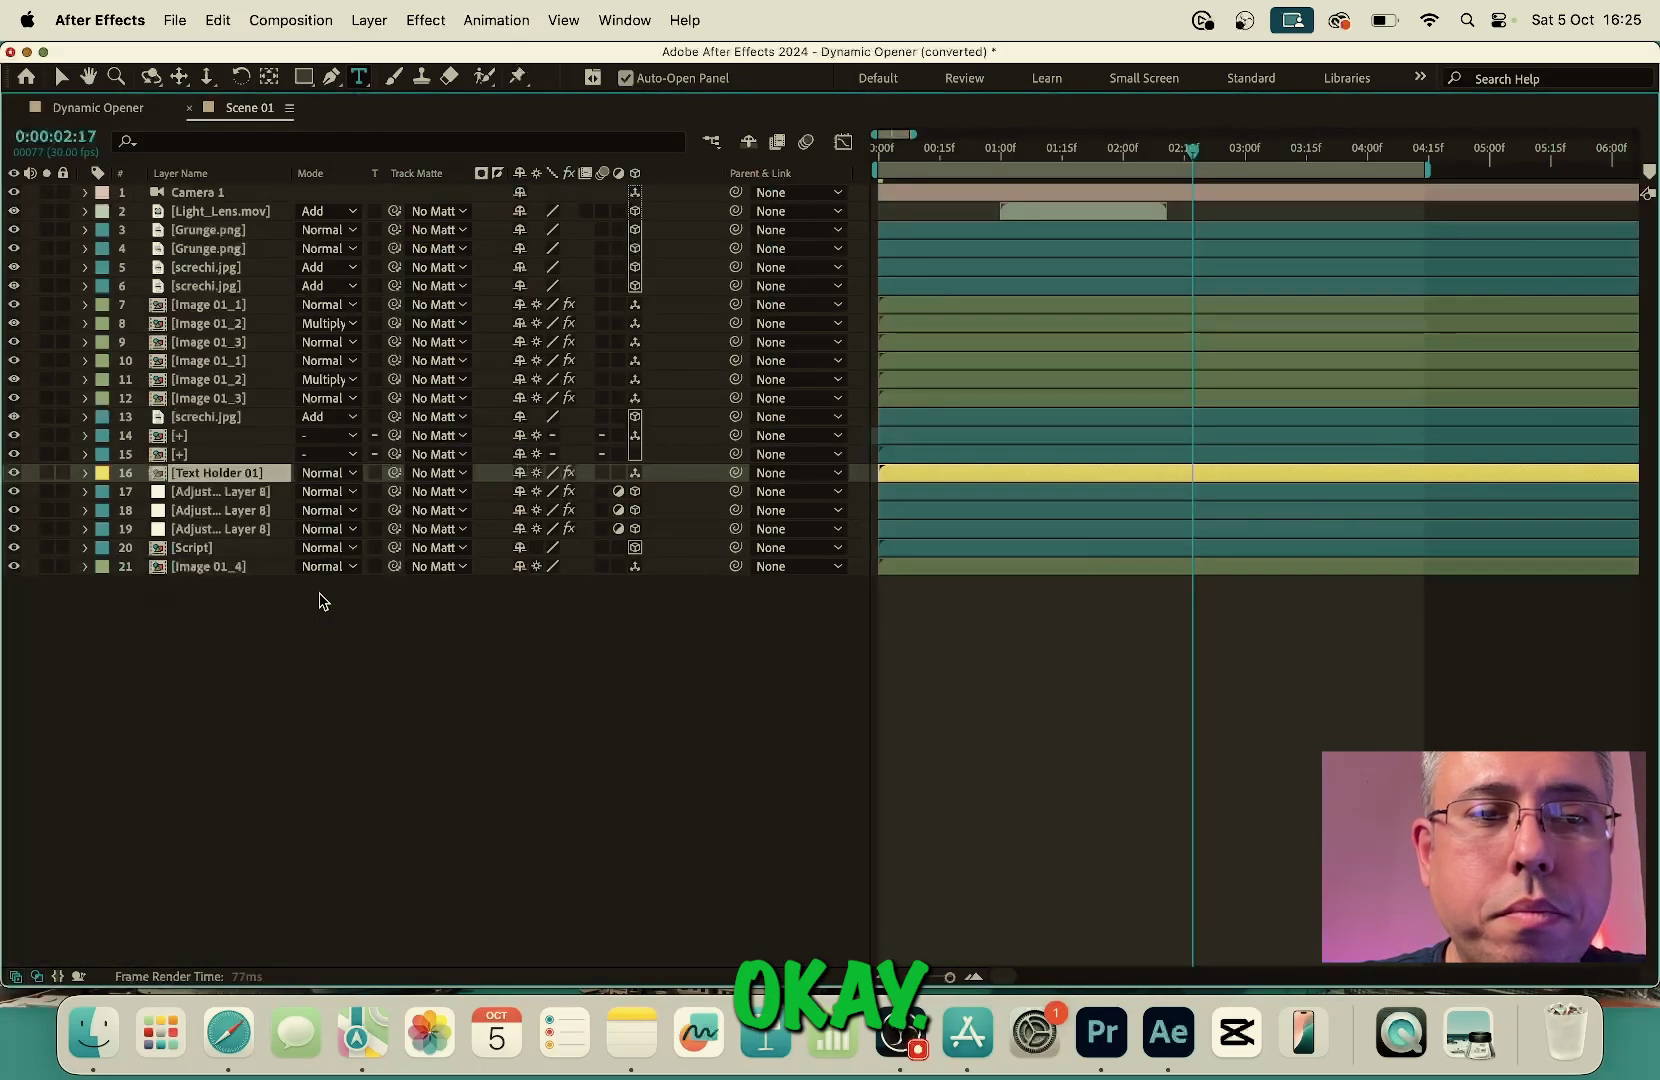
left_click(879, 80)
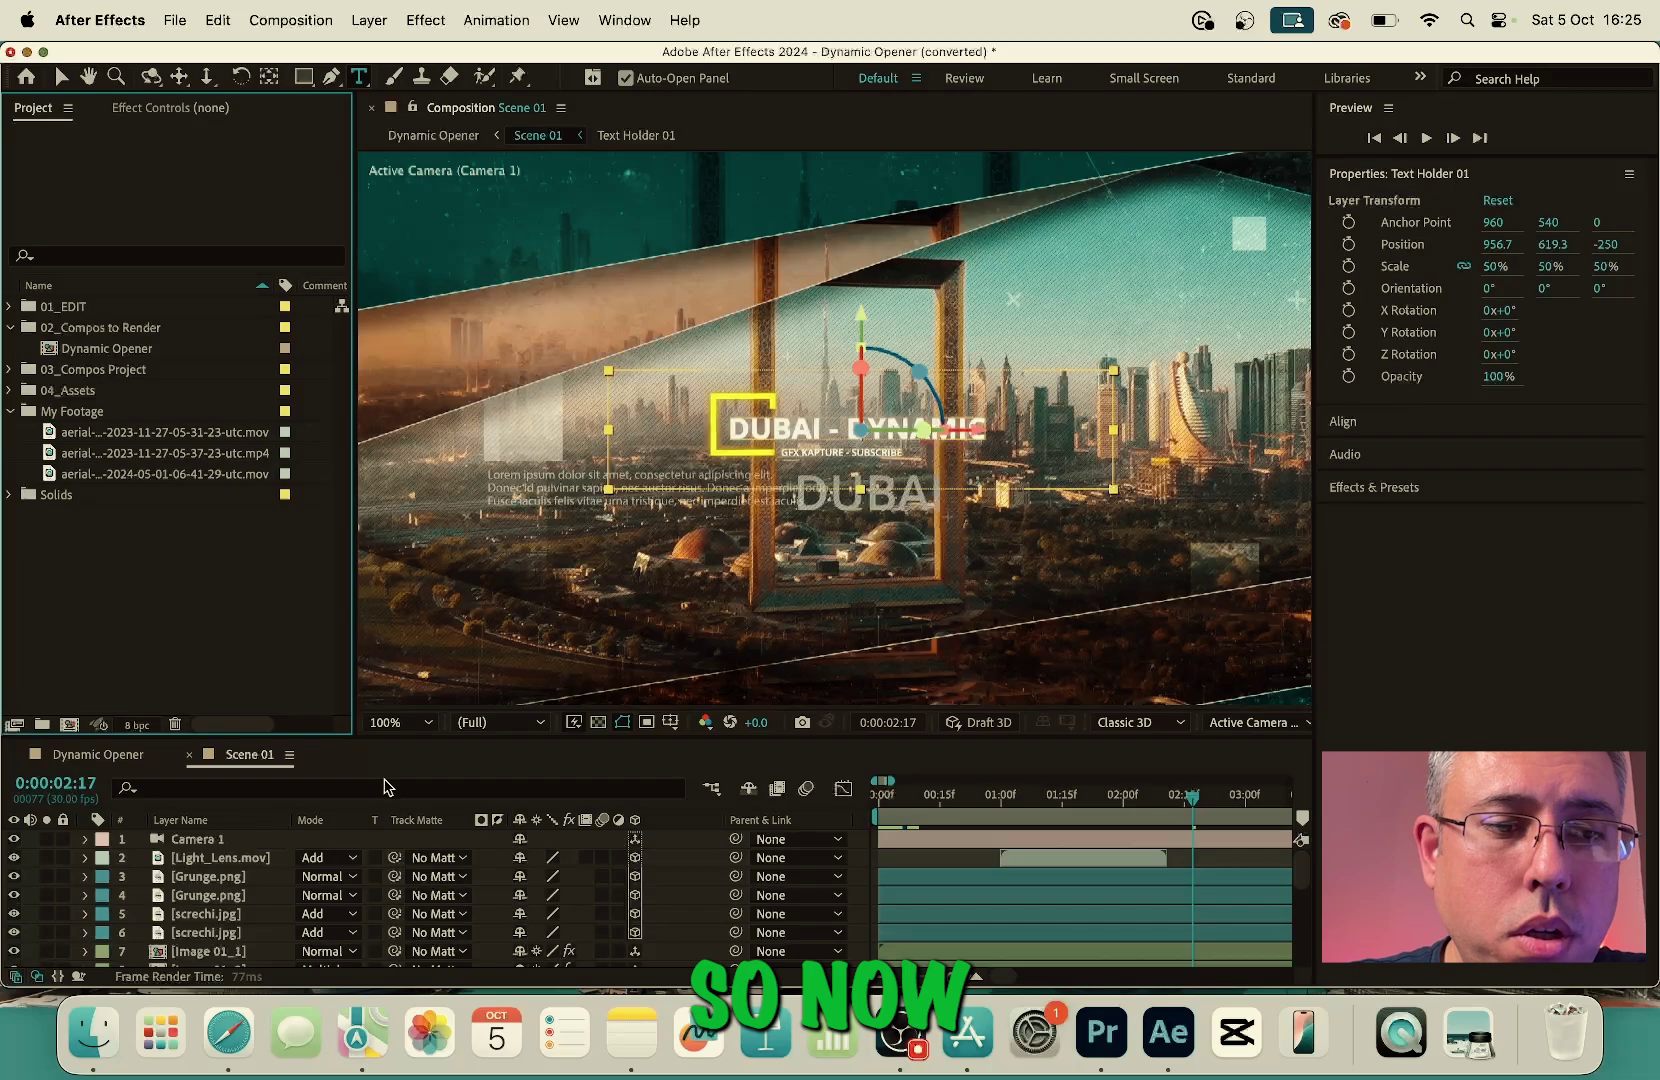
left_click_drag(430, 738, 430, 520)
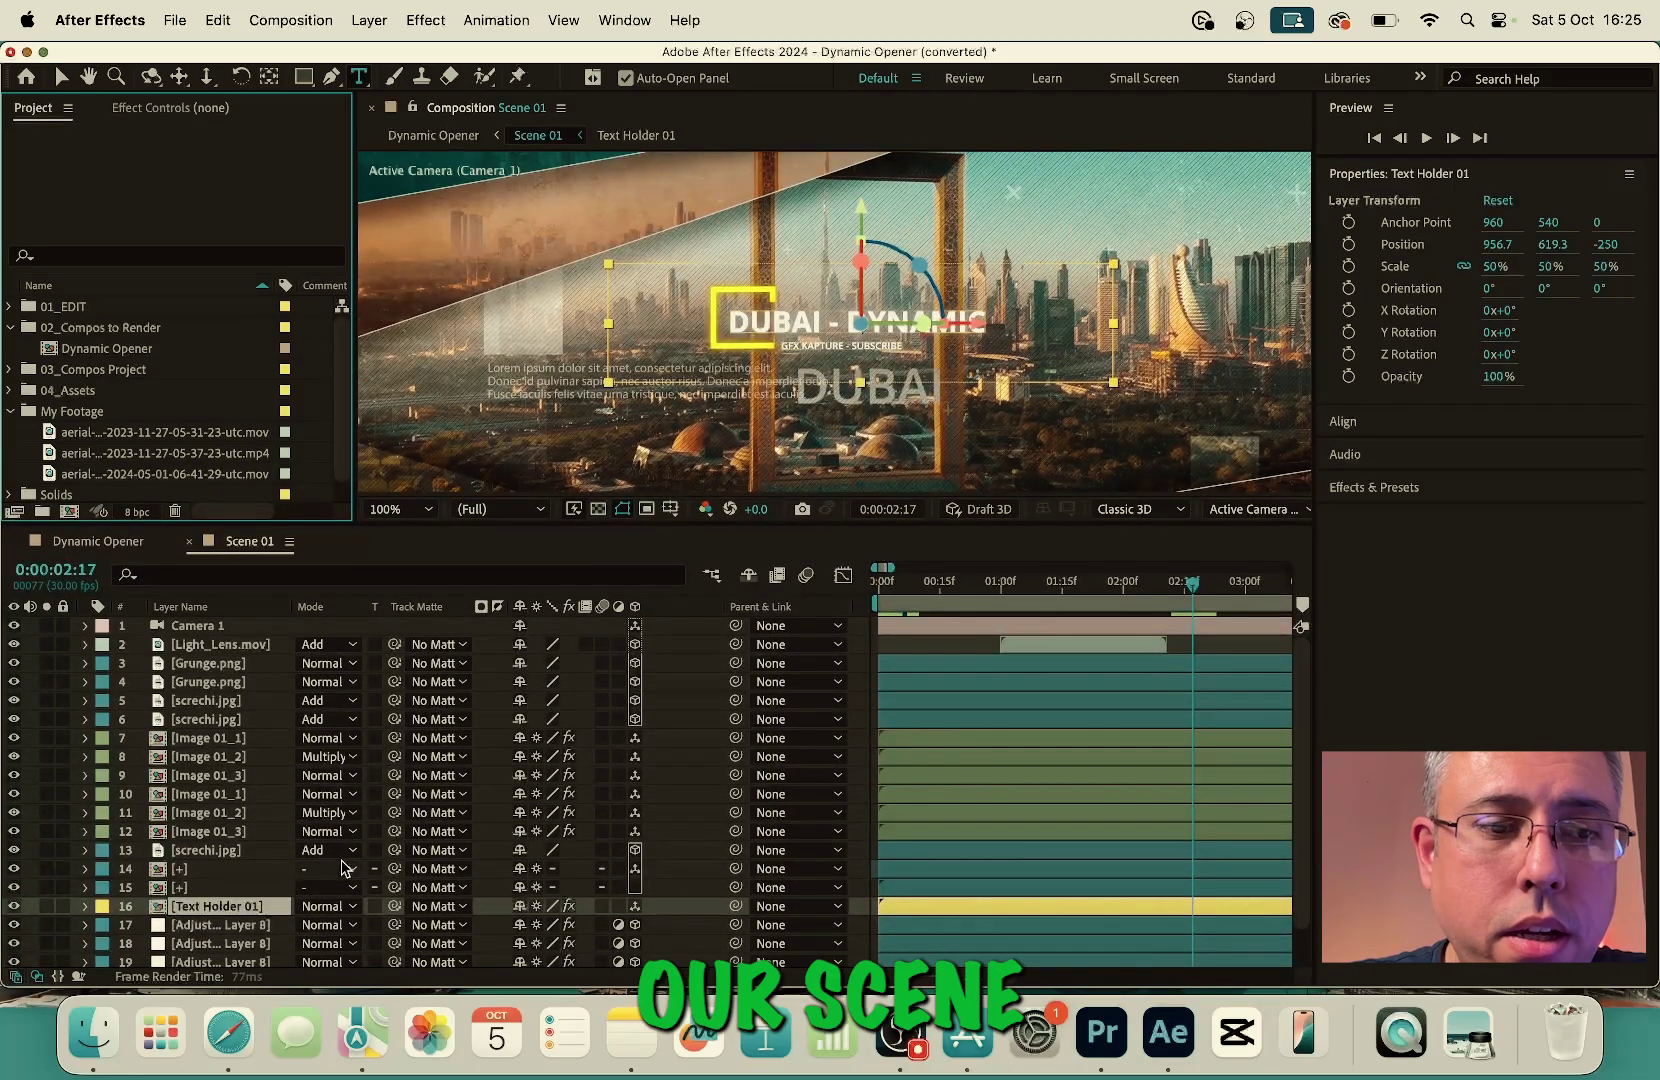
Close Scene 01, preview the Dynamic Opener composition from the start and fit its whole frame in the viewer
left_click(188, 541)
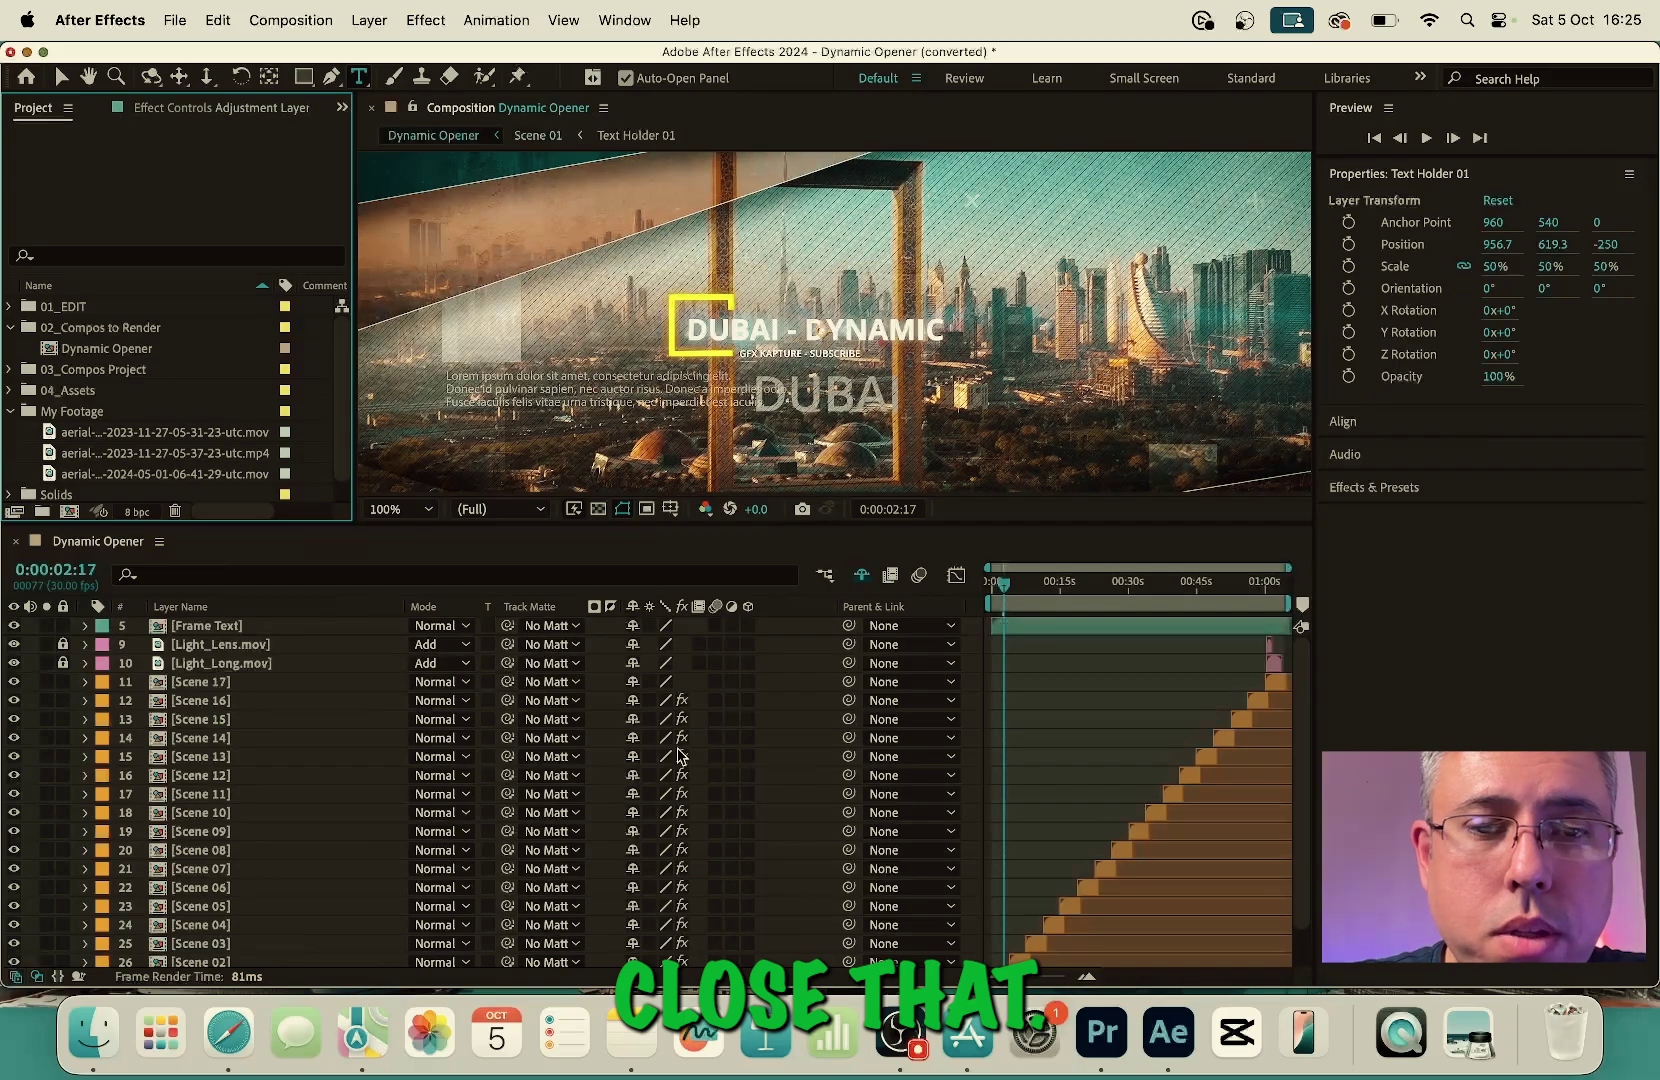
left_click_drag(1005, 585, 978, 590)
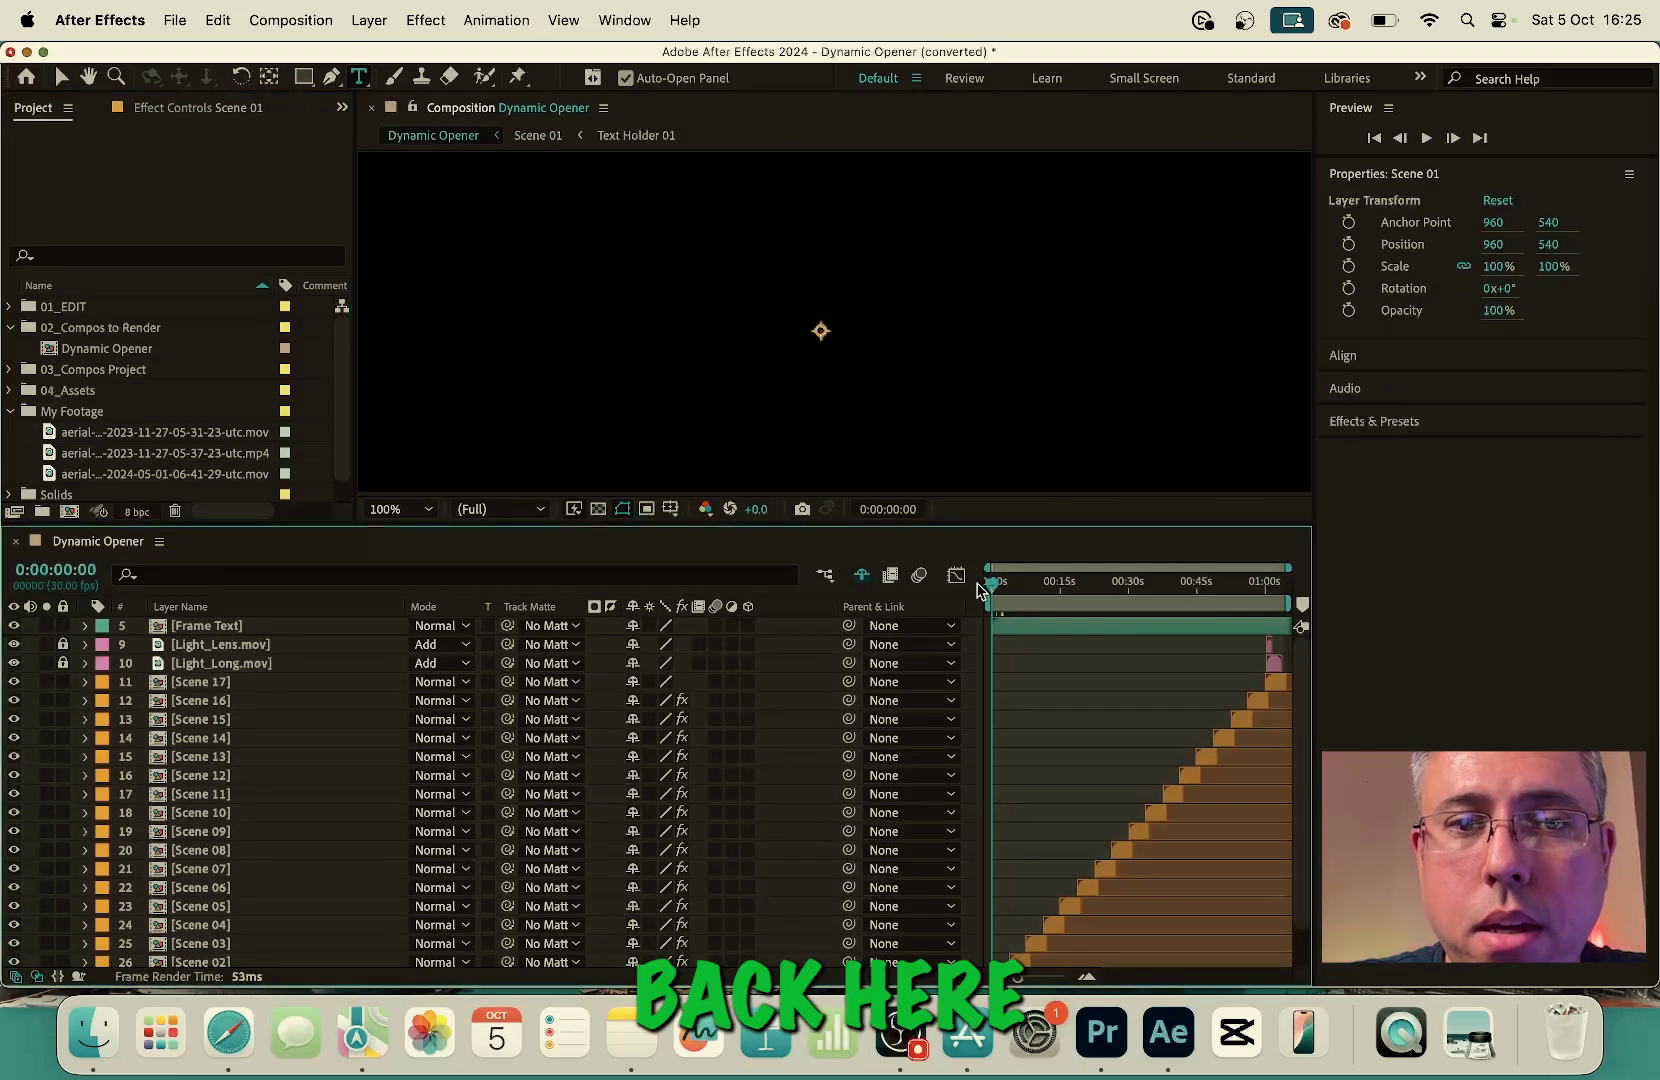
key("space")
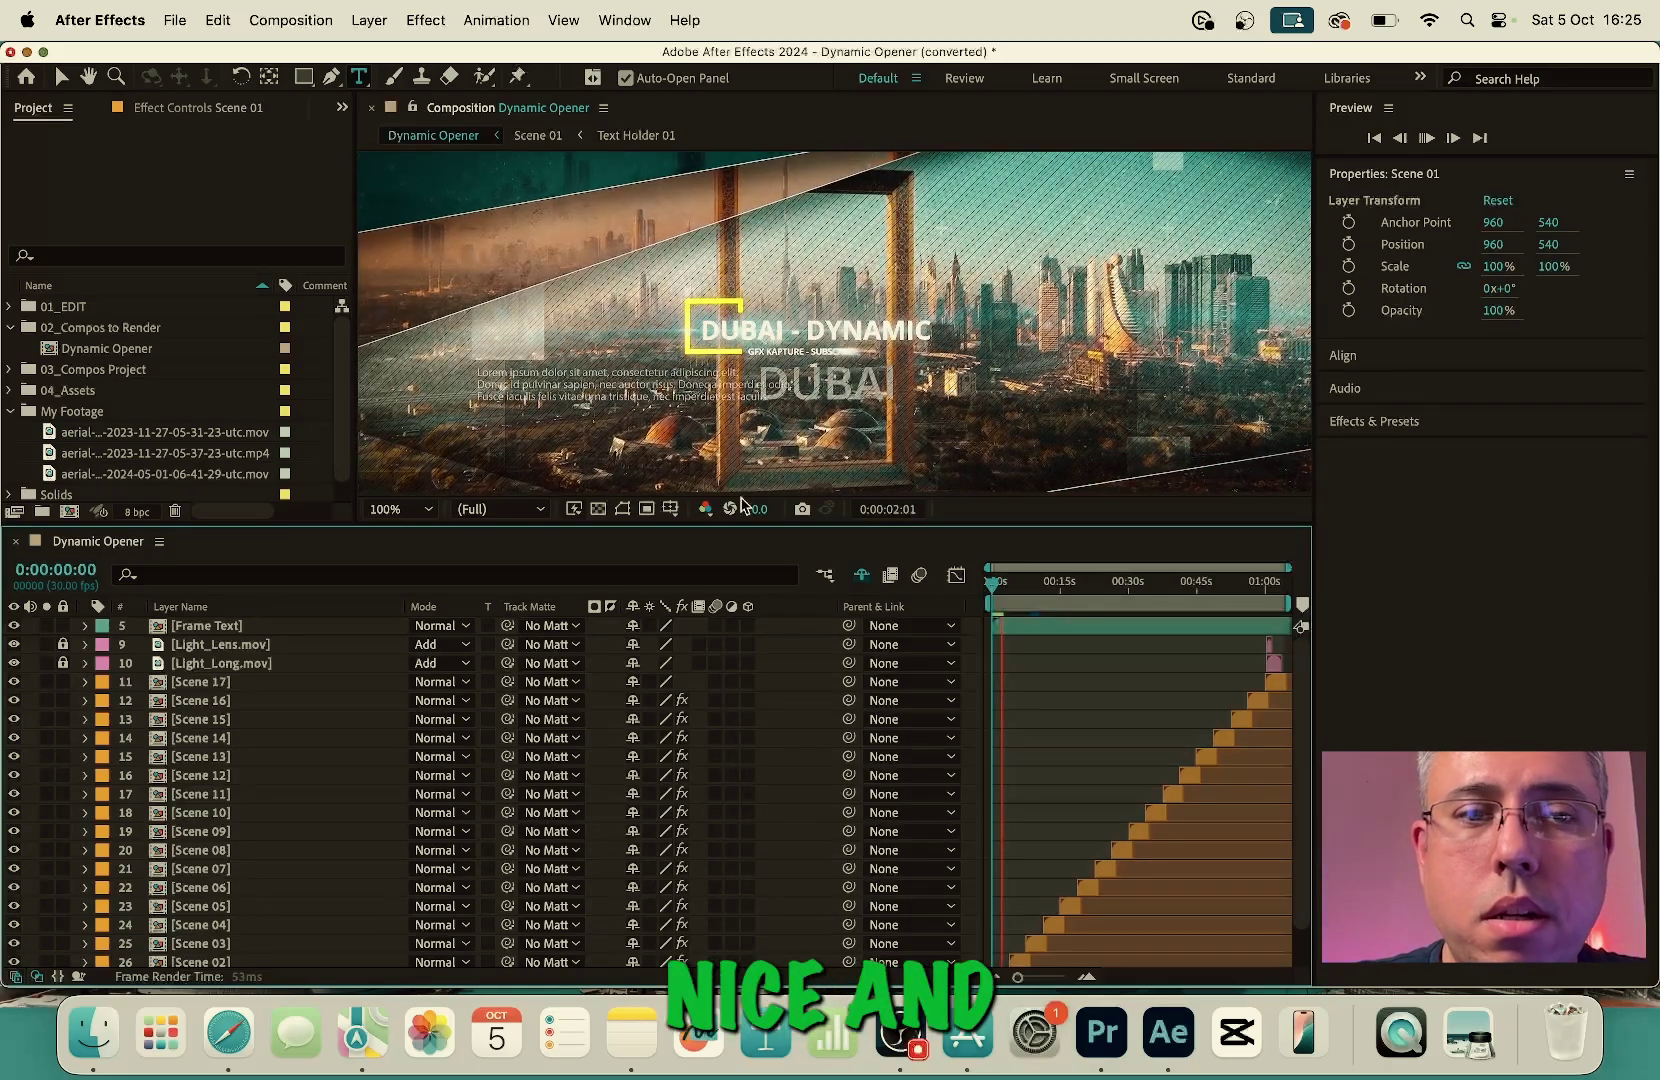
left_click(408, 509)
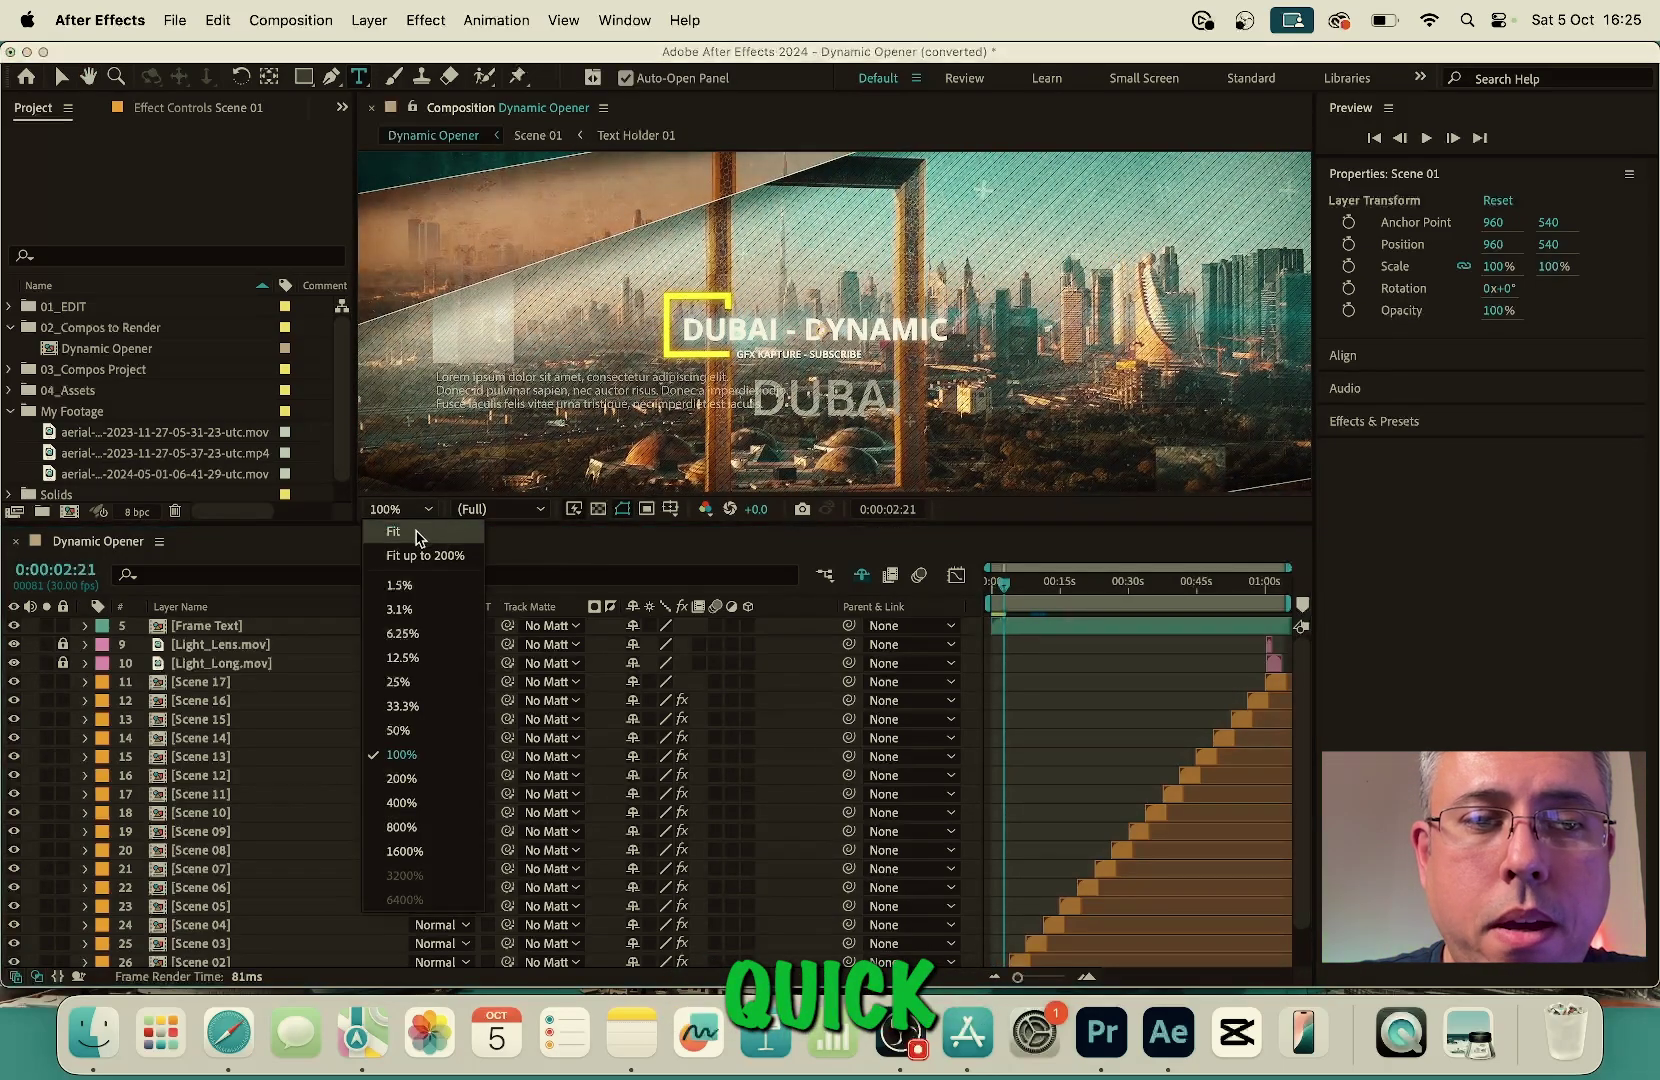
left_click(415, 530)
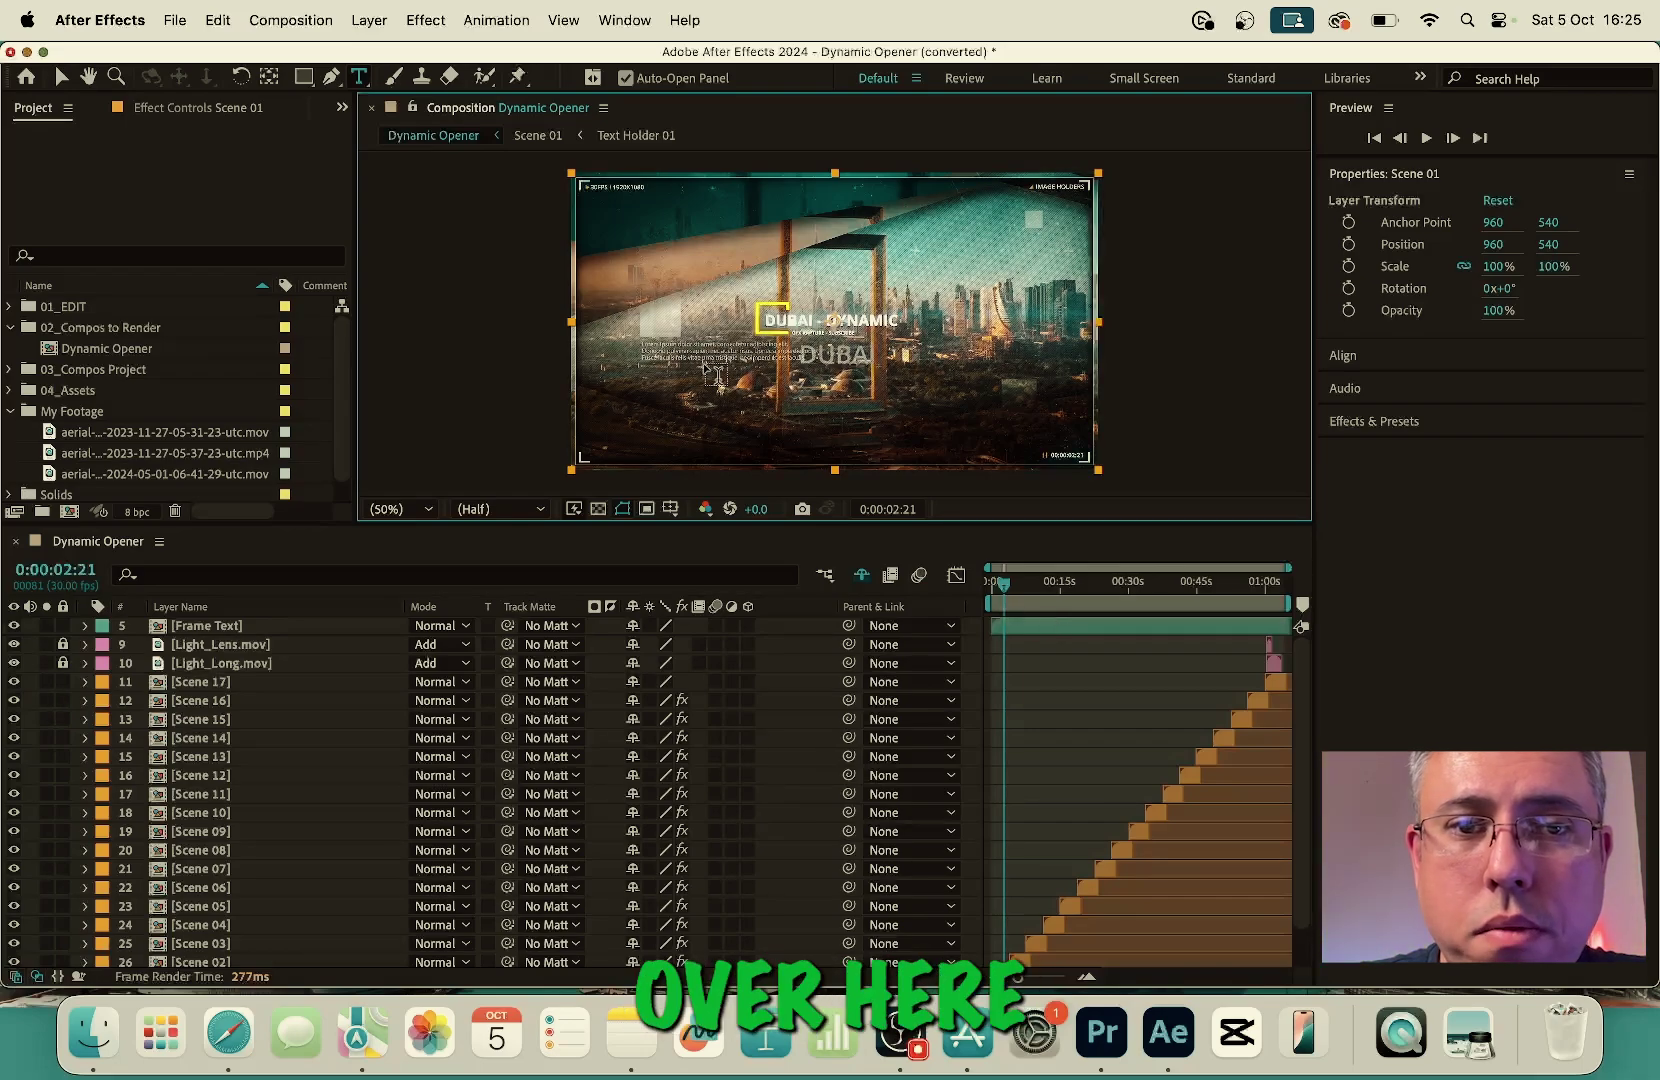
Replace the placeholder text in Scene 01's Script composition with two lines, GFX KAPTURE and SUBSCRIBE FOR MORE CONTENT., and close both compositions
scroll(1019, 870, "down", 2)
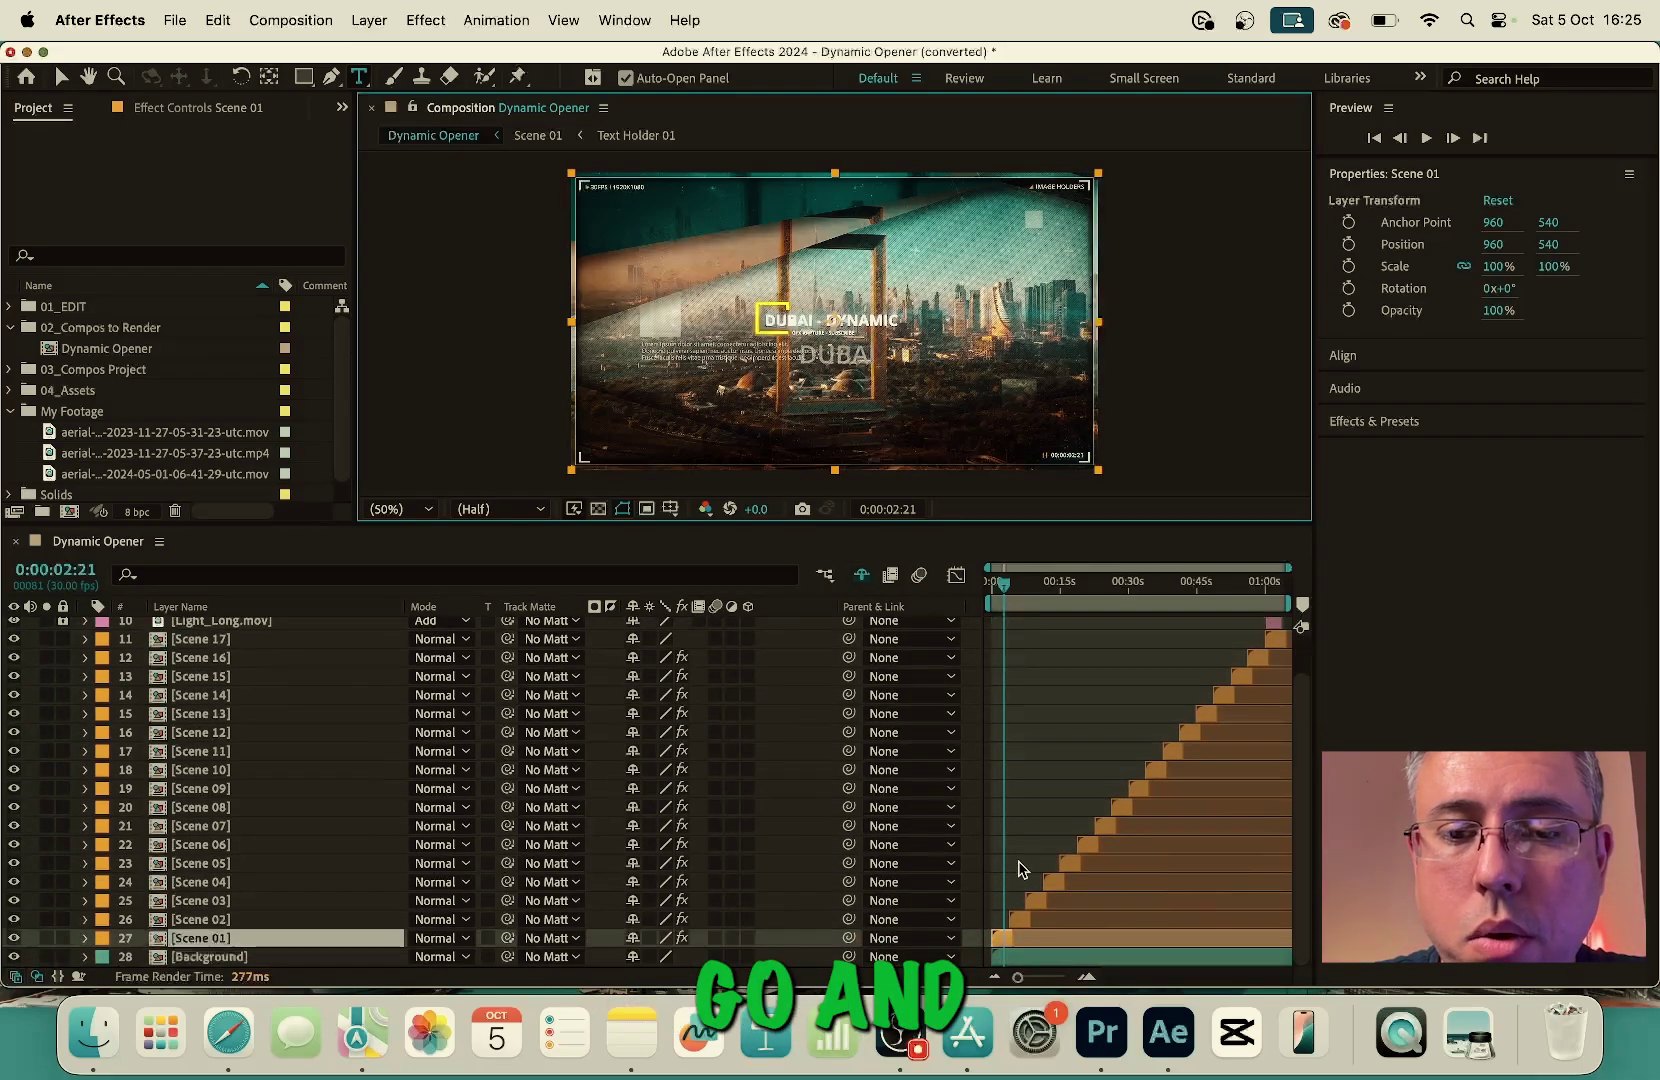
double_click(224, 940)
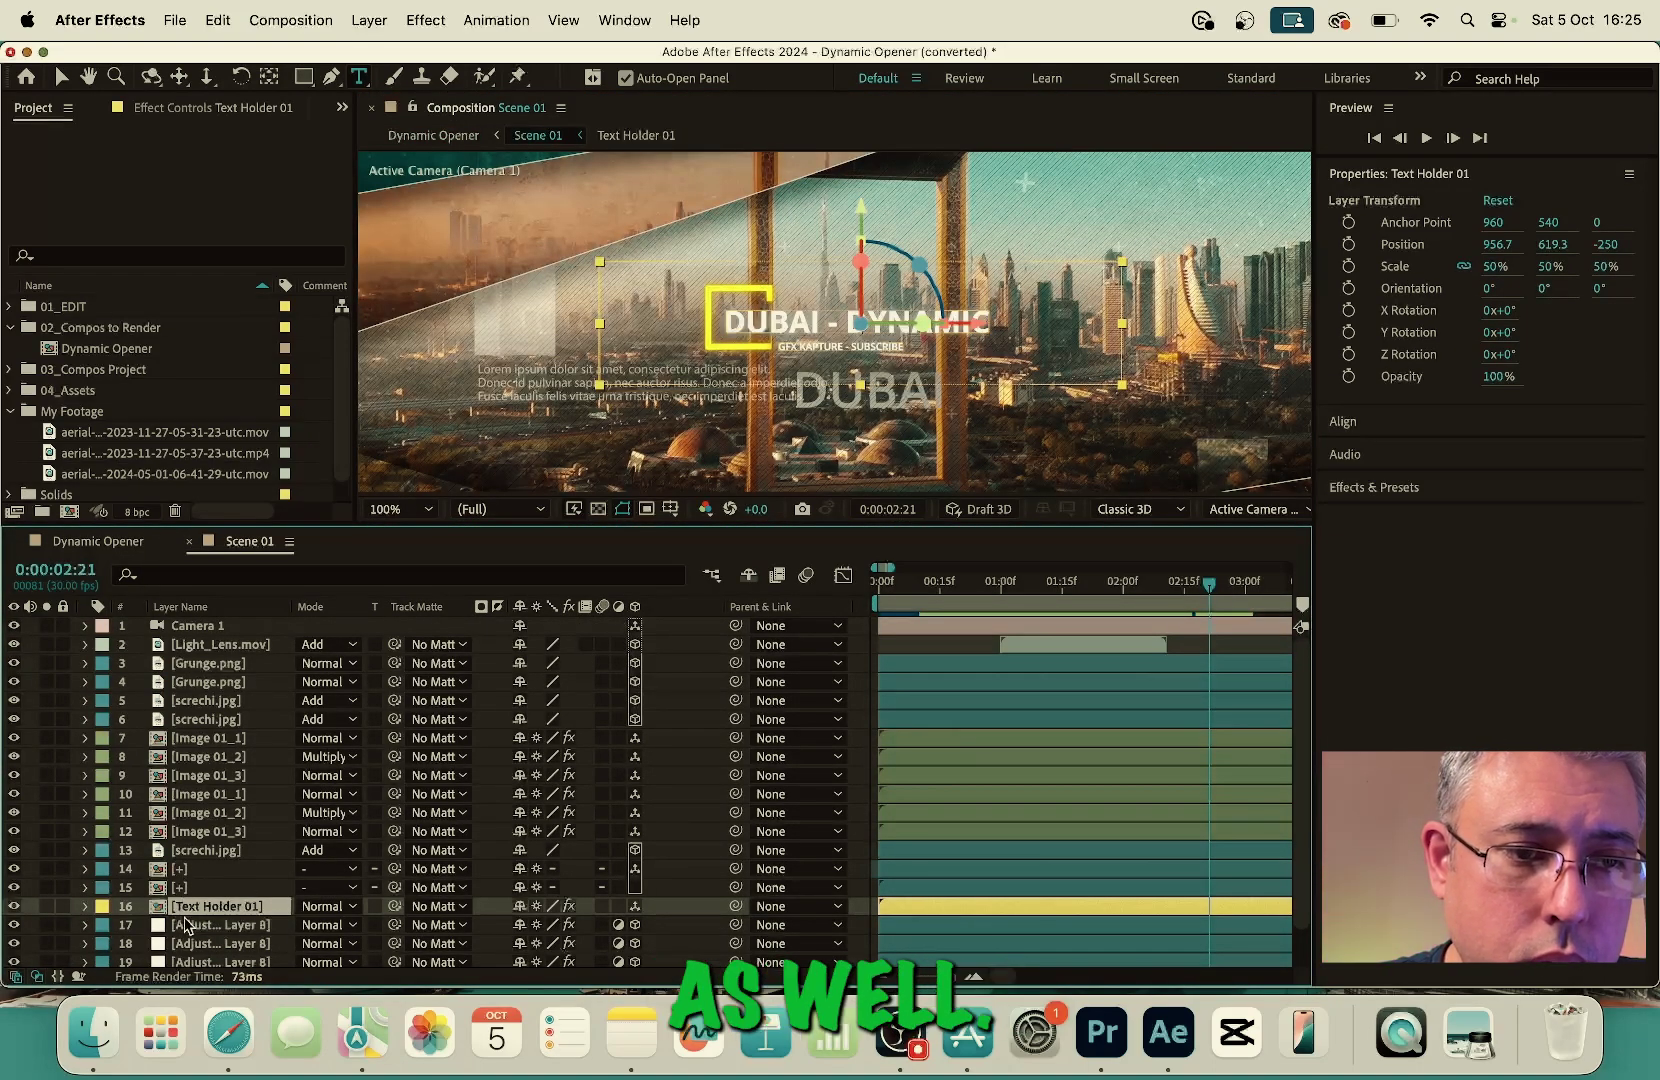
scroll(231, 899, "down", 2)
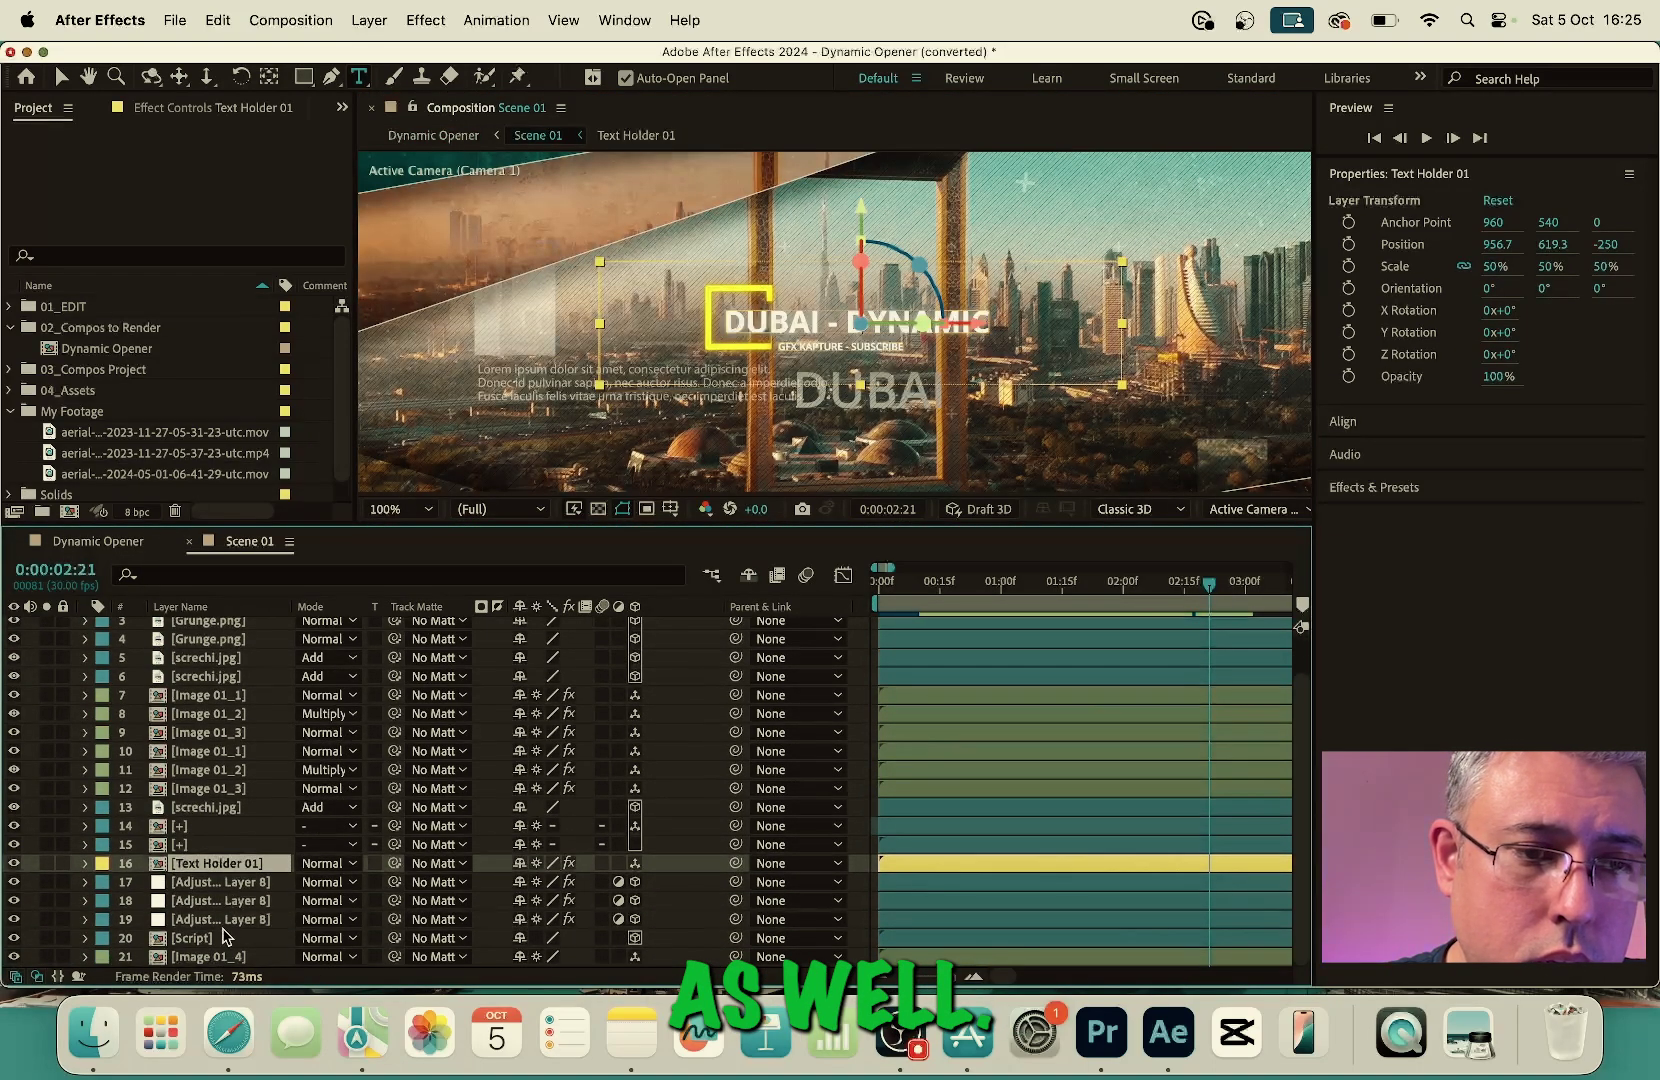
double_click(190, 940)
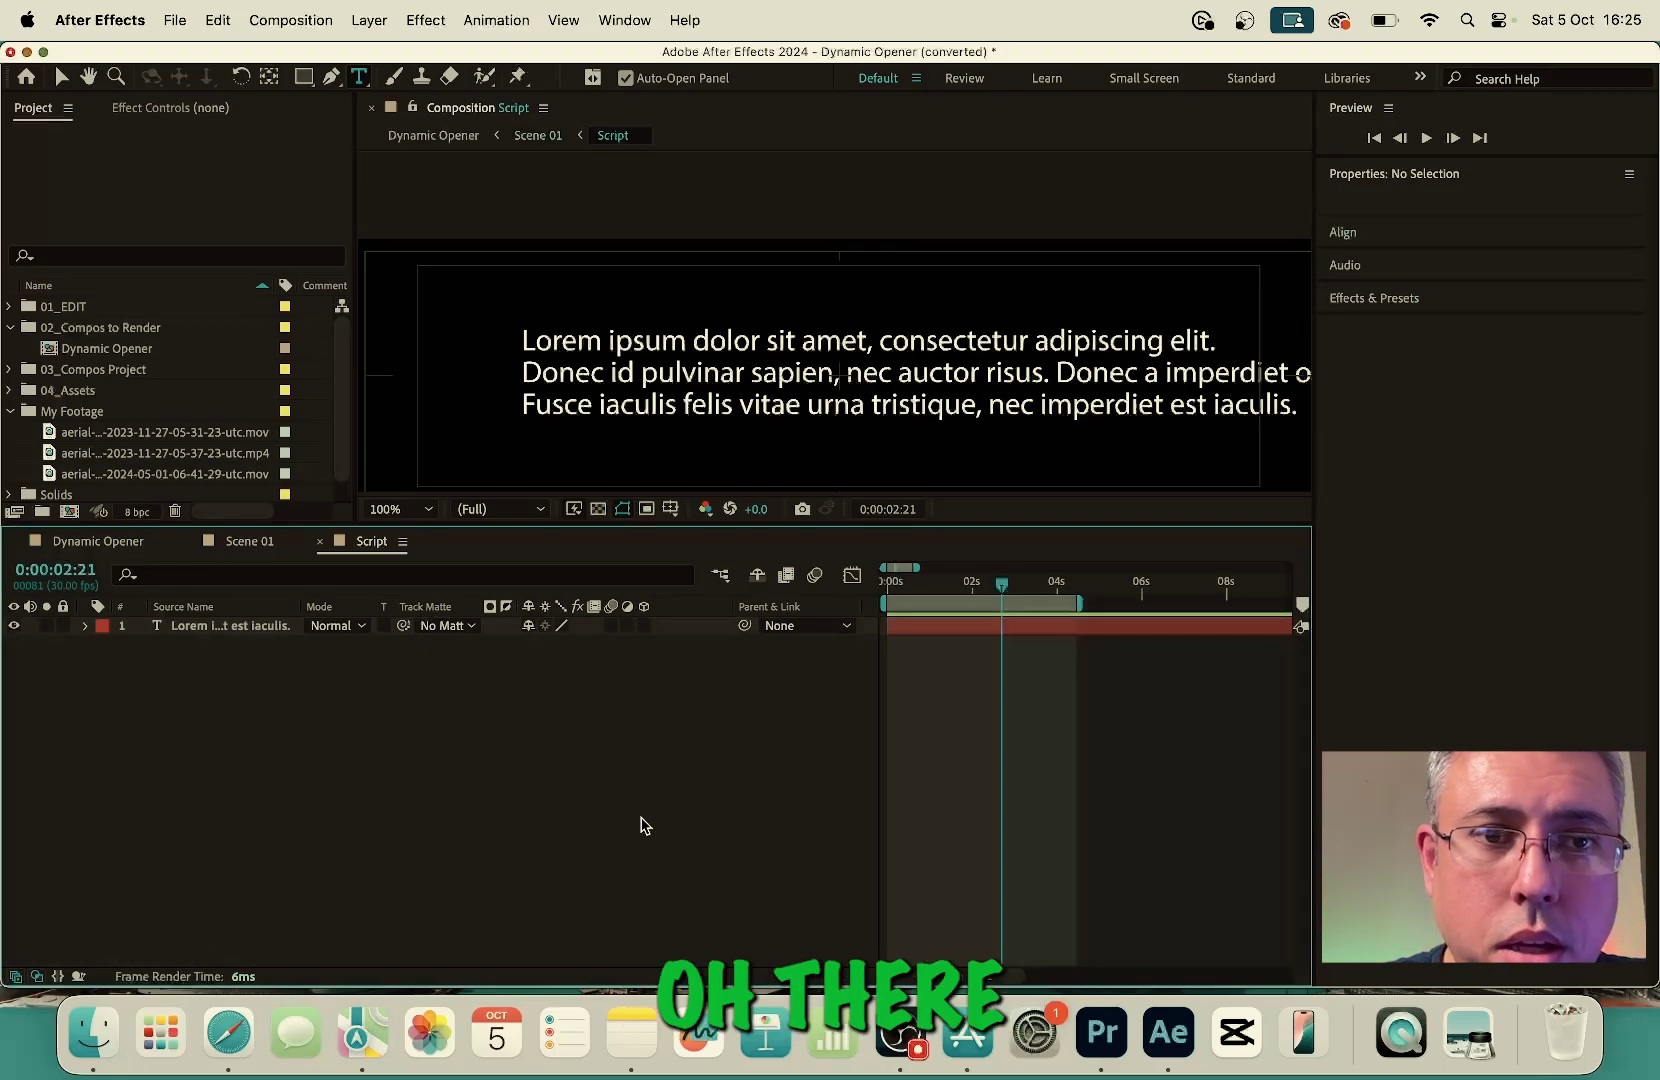
left_click(565, 341)
triple_click(565, 341)
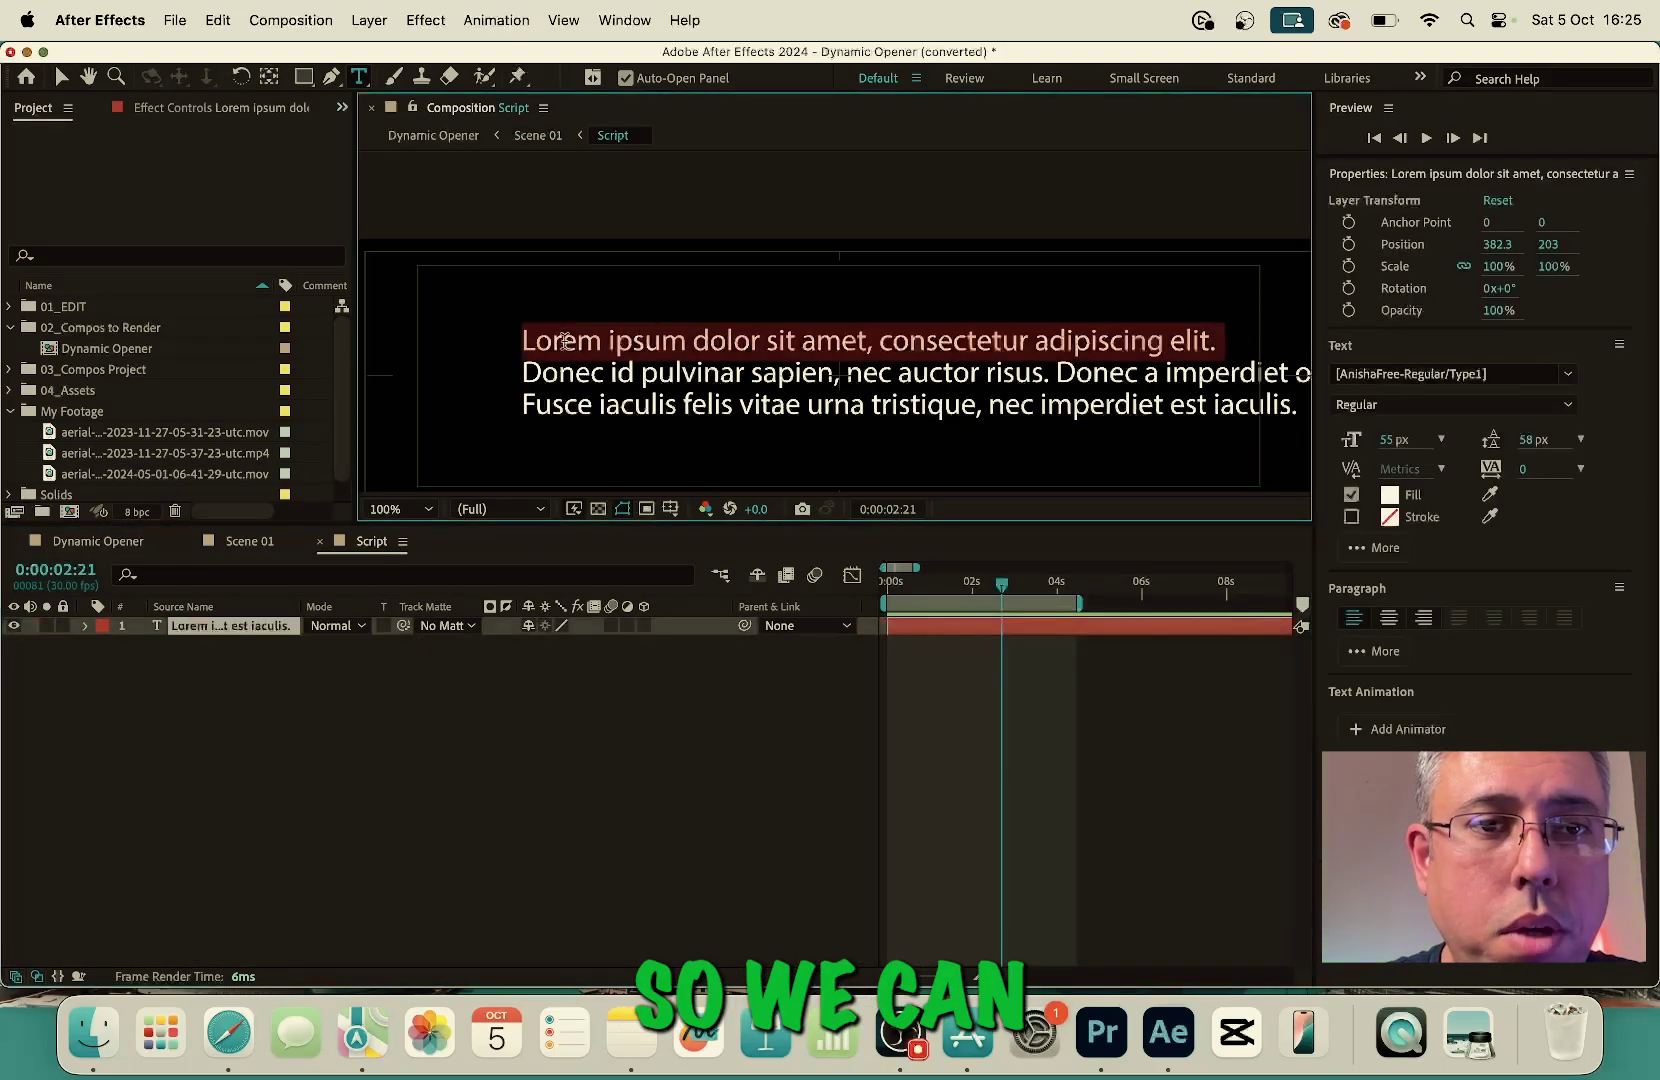
key("super+a")
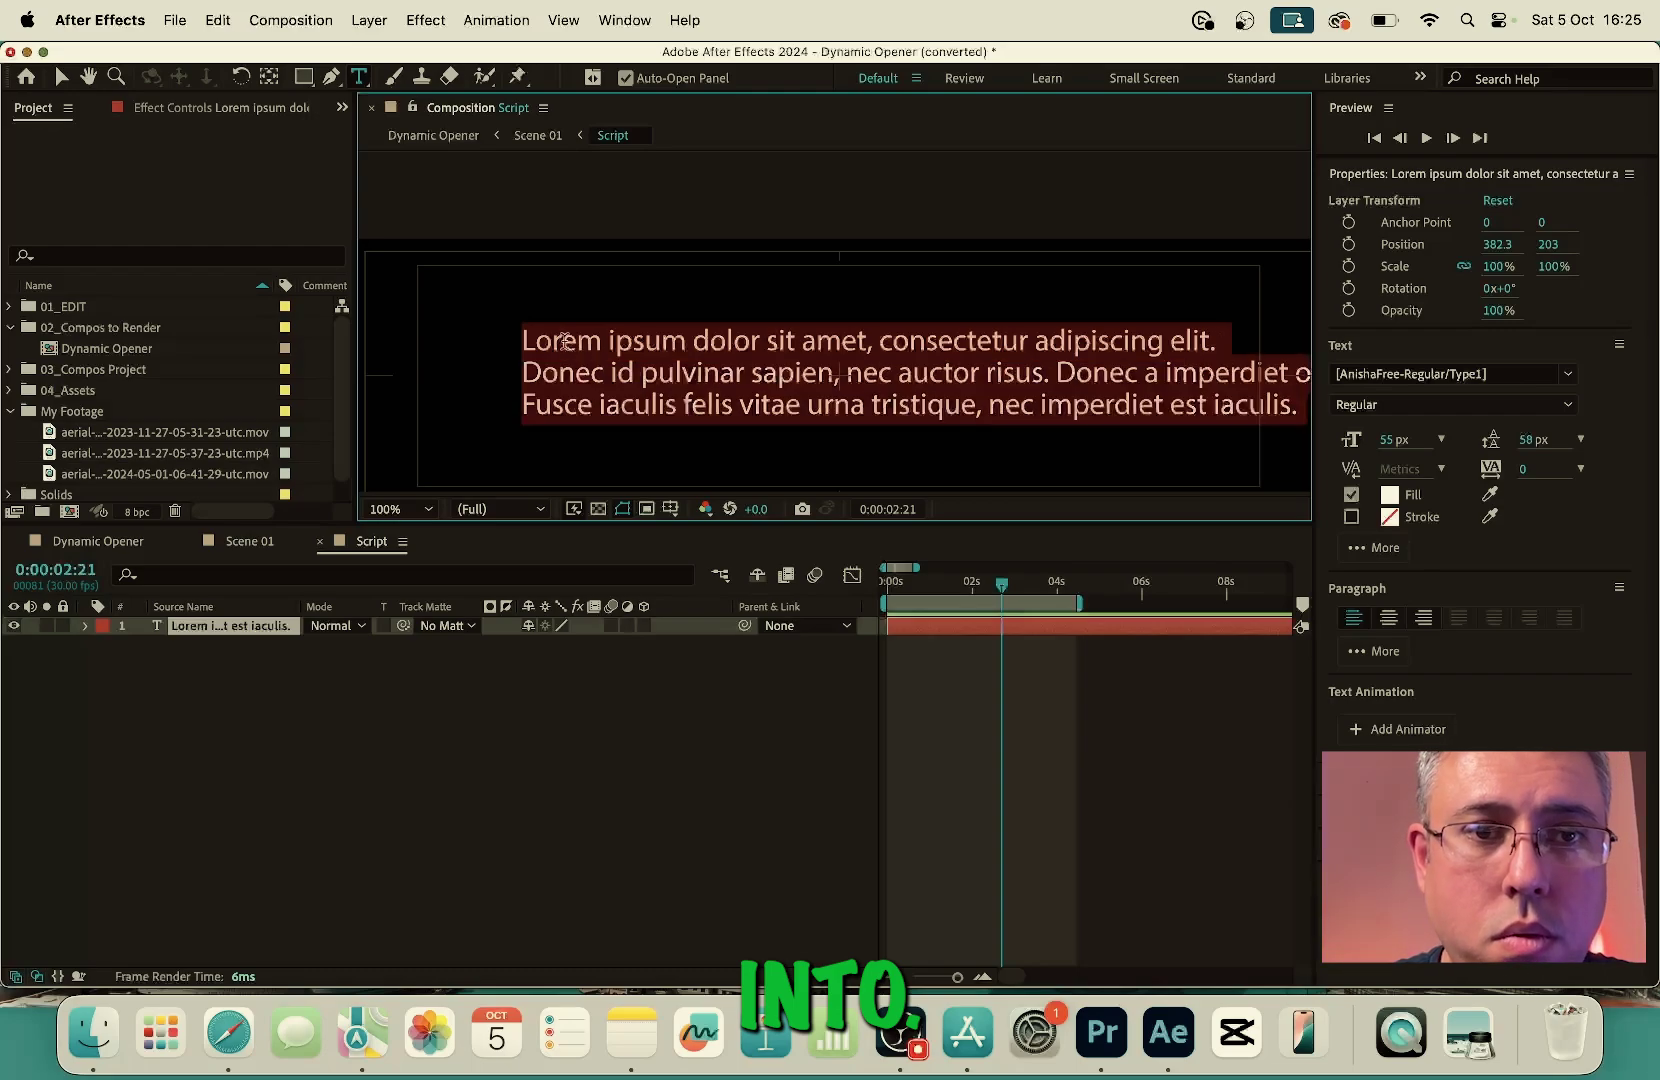
type("GFX KAPTURE ]=")
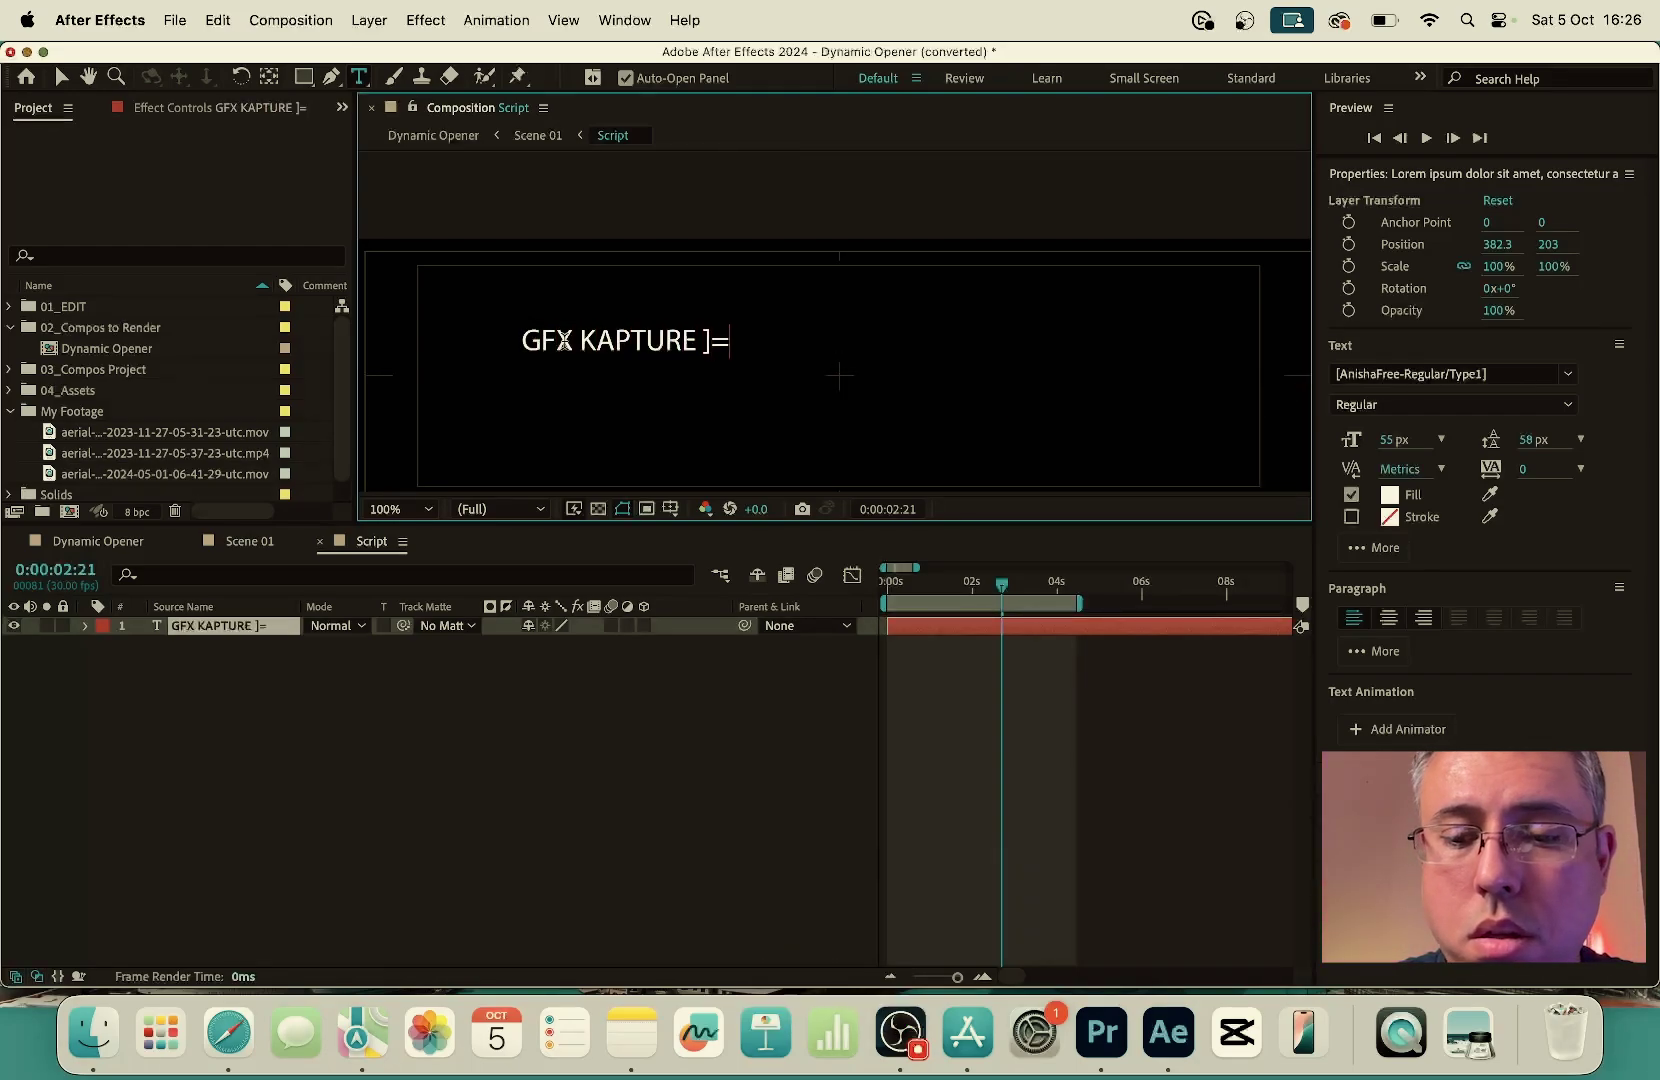
type("SU")
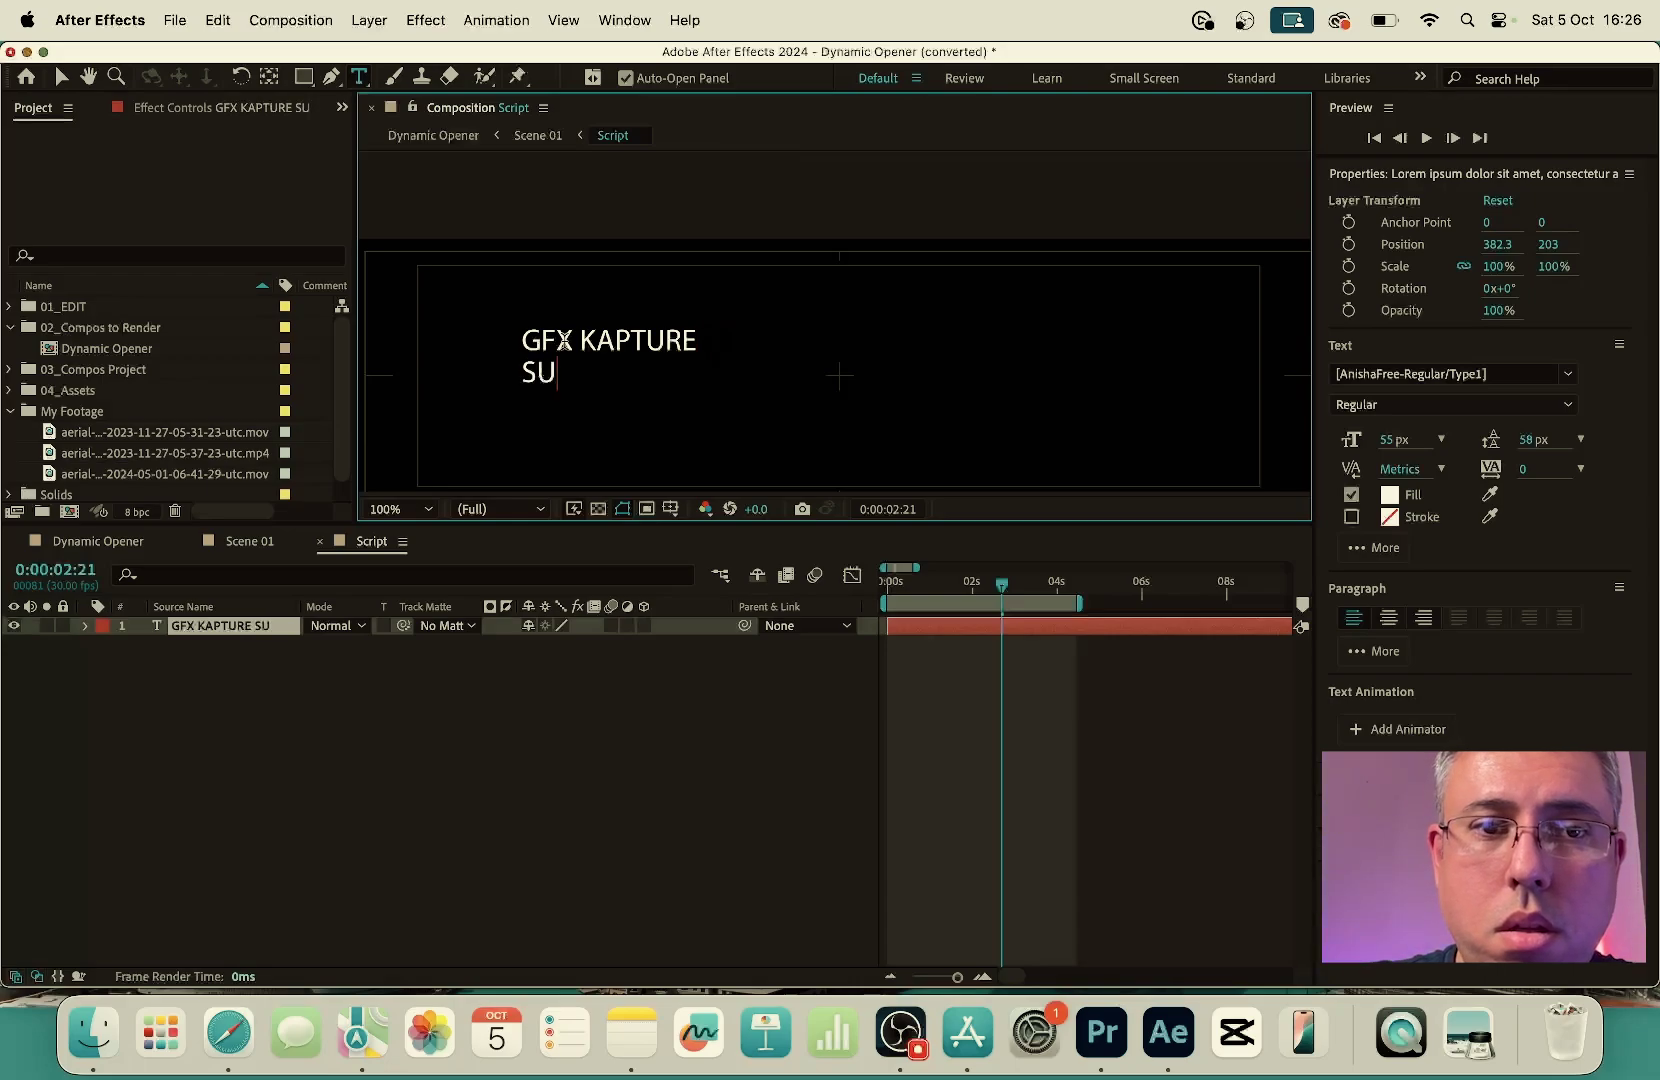
type("BSCRIBE FOR MORE CONTENT.")
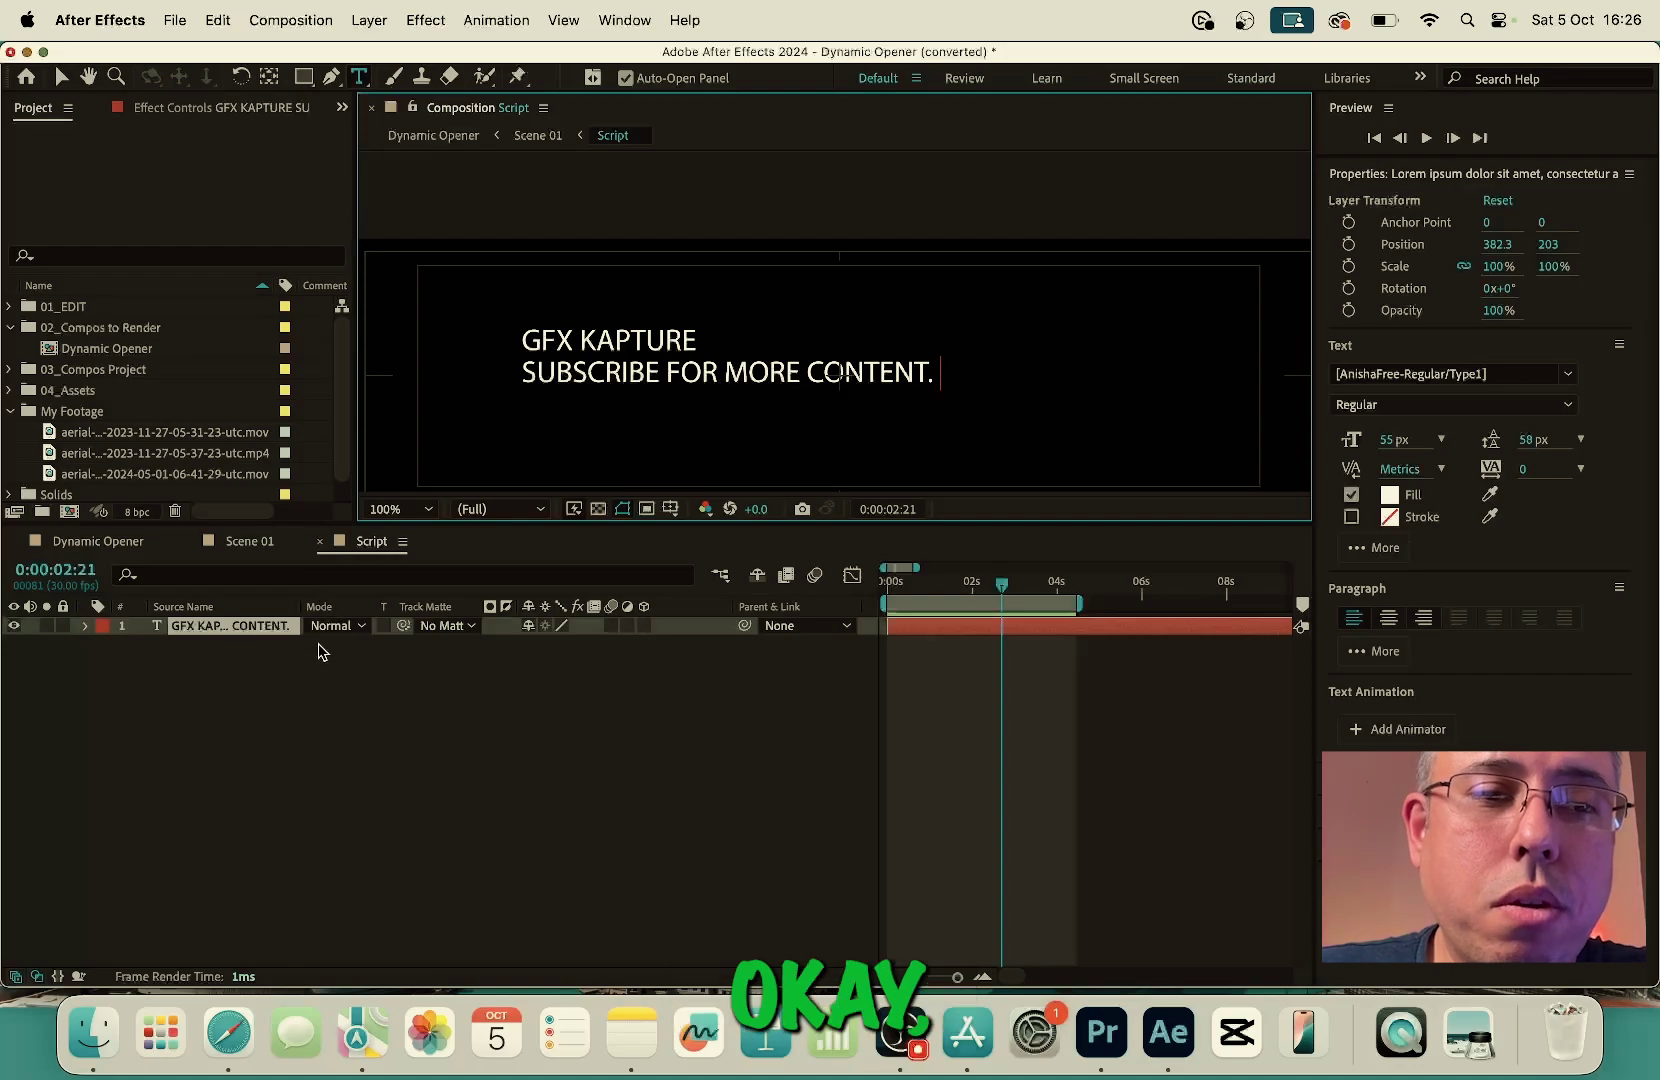
left_click(320, 541)
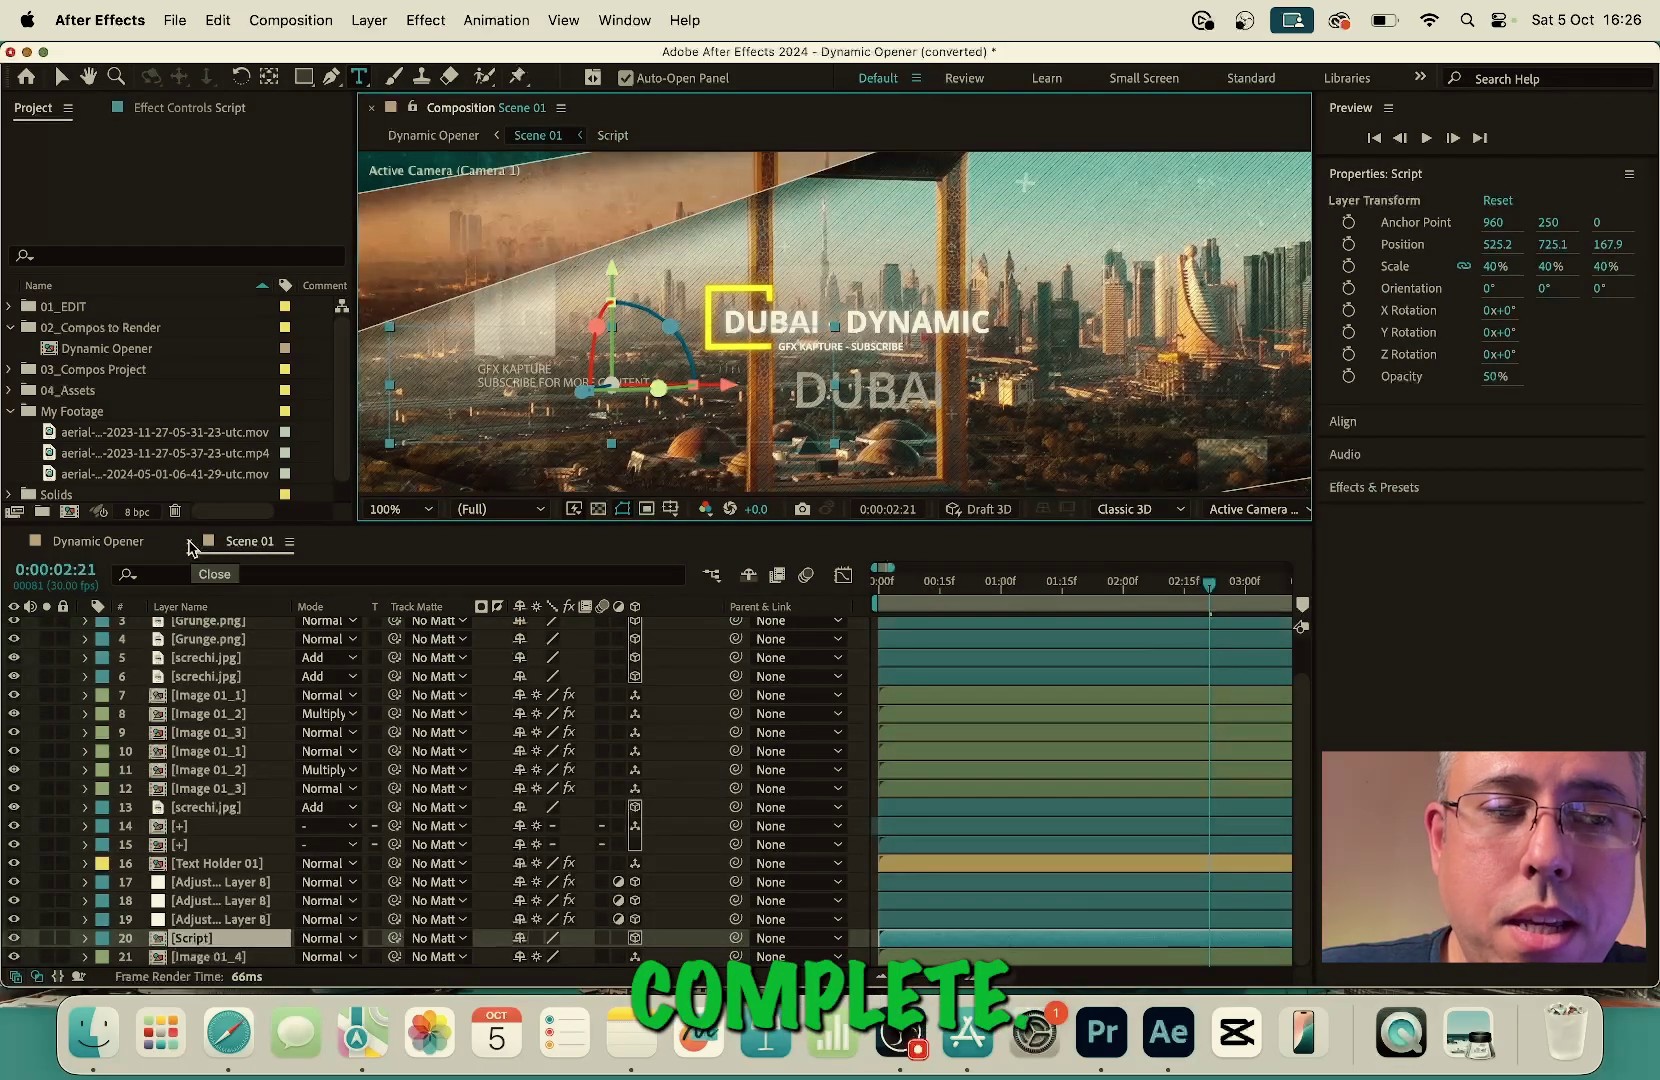
left_click(192, 543)
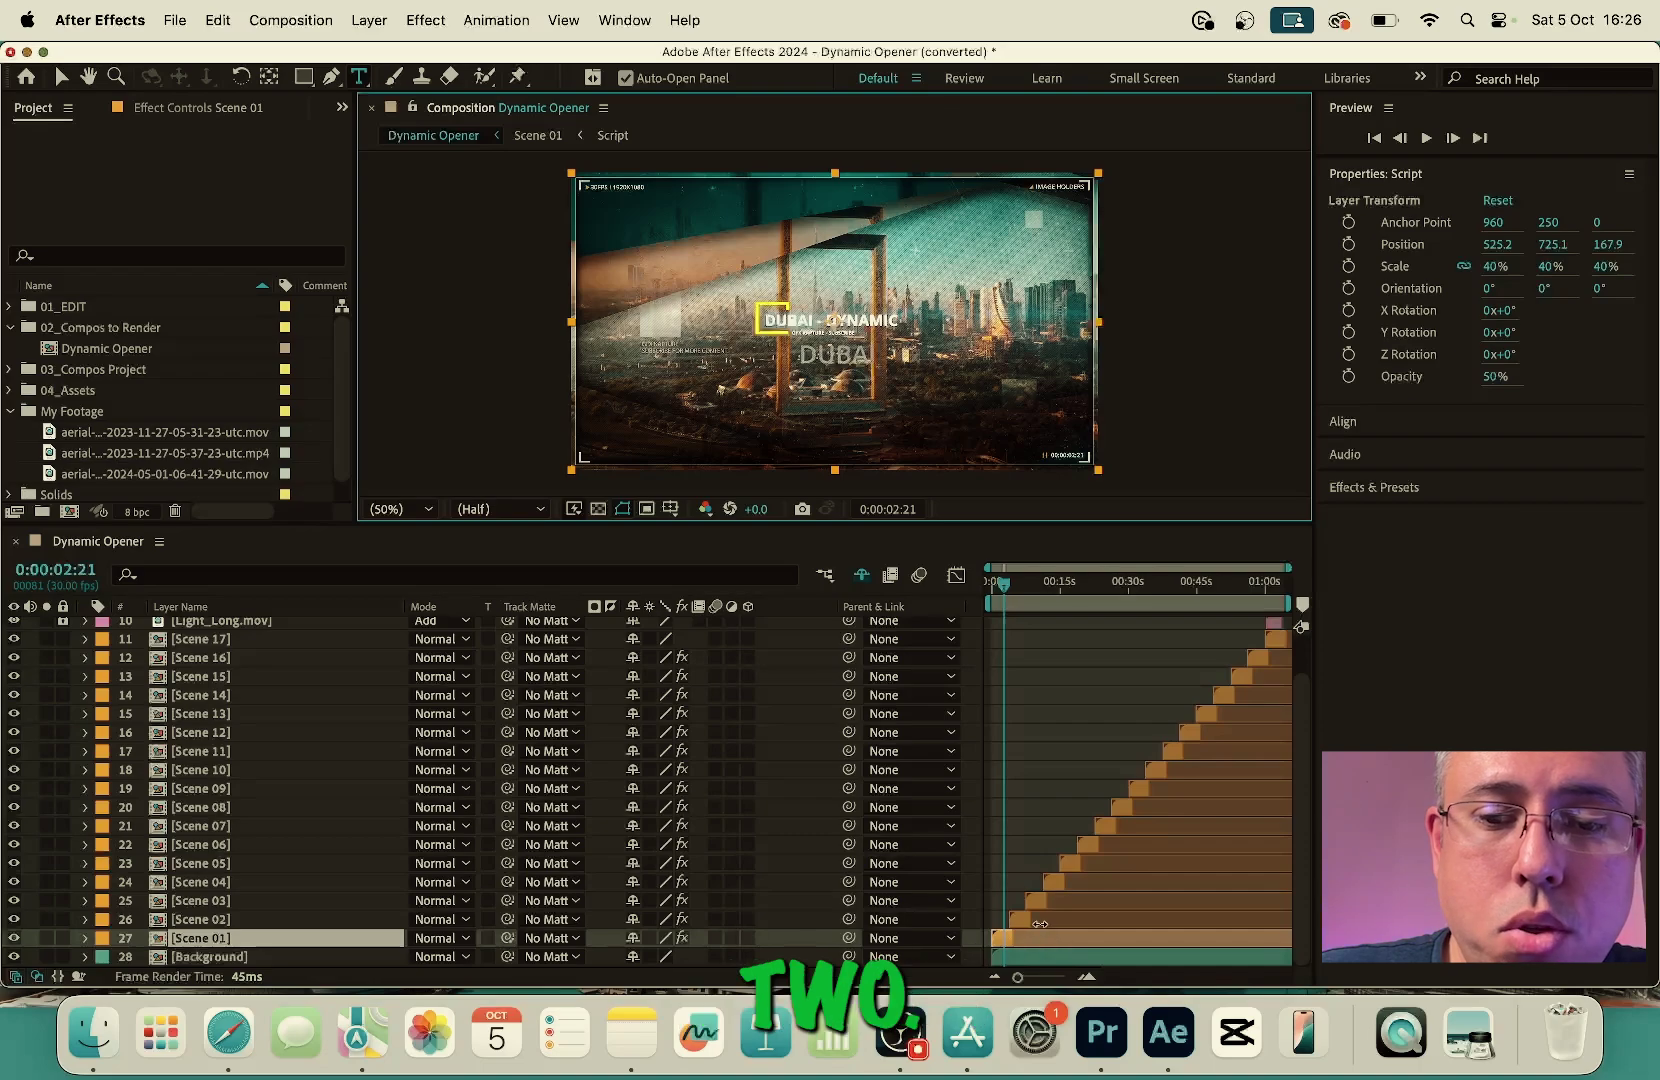
left_click(1015, 930)
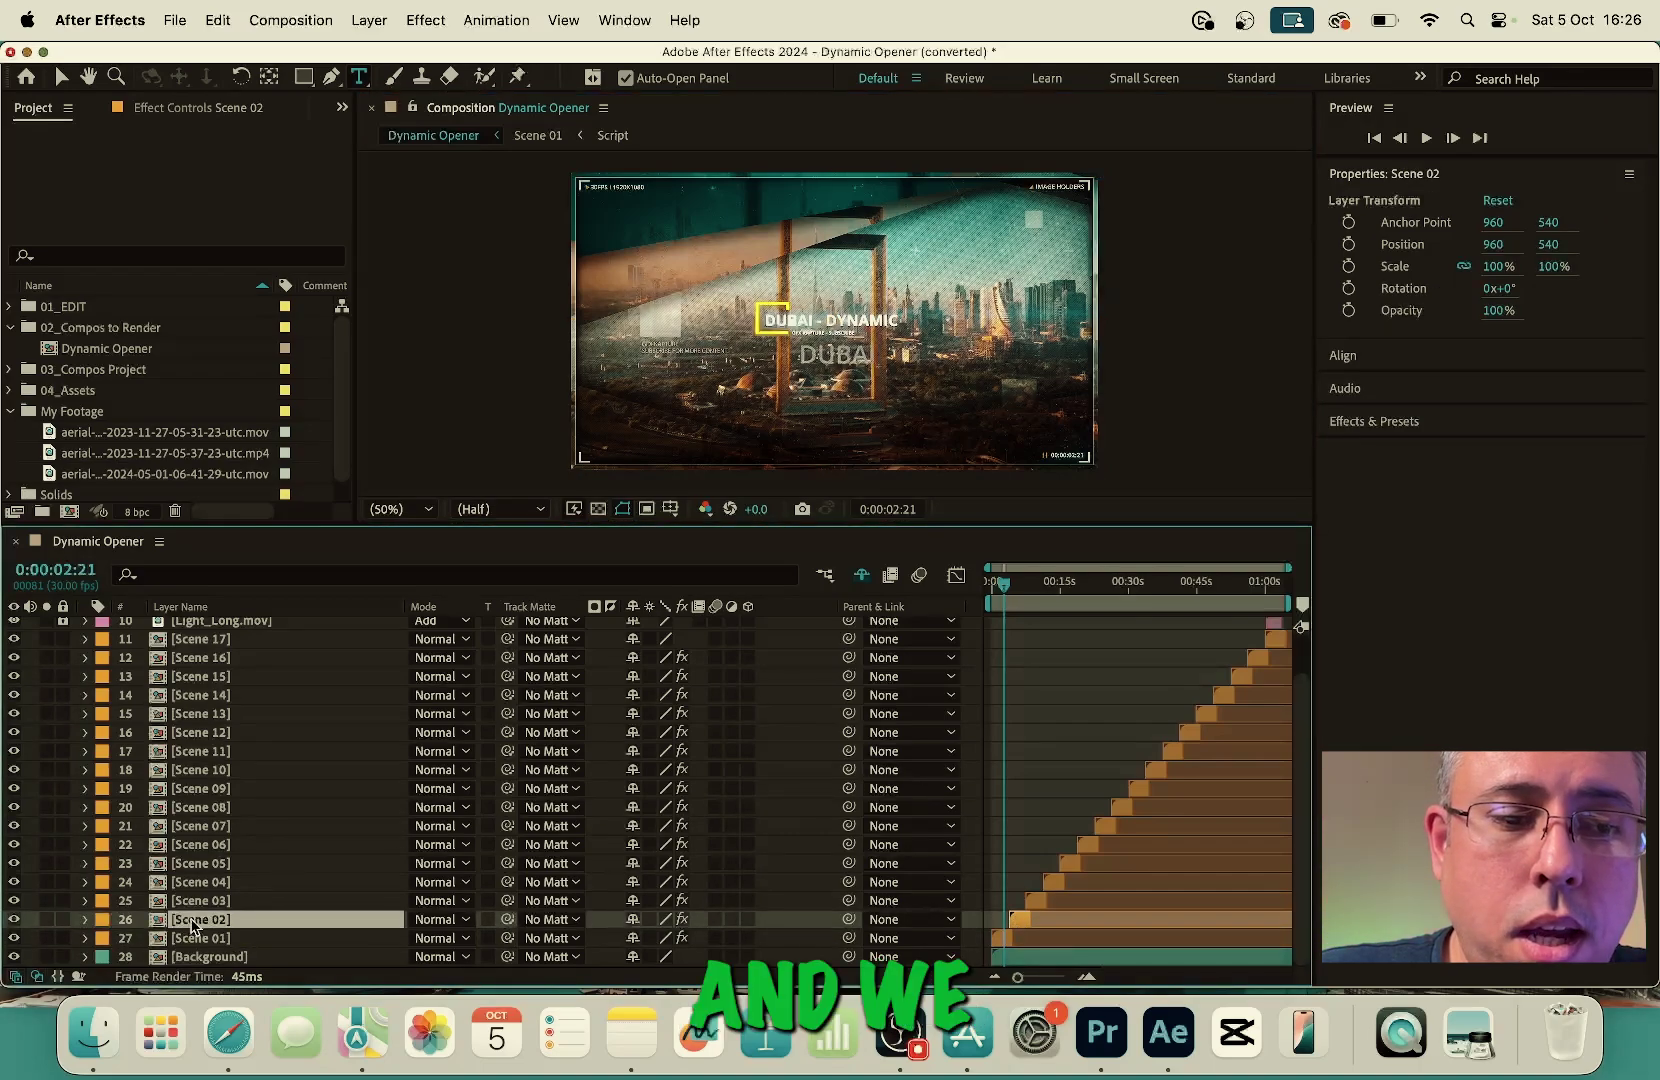
double_click(195, 919)
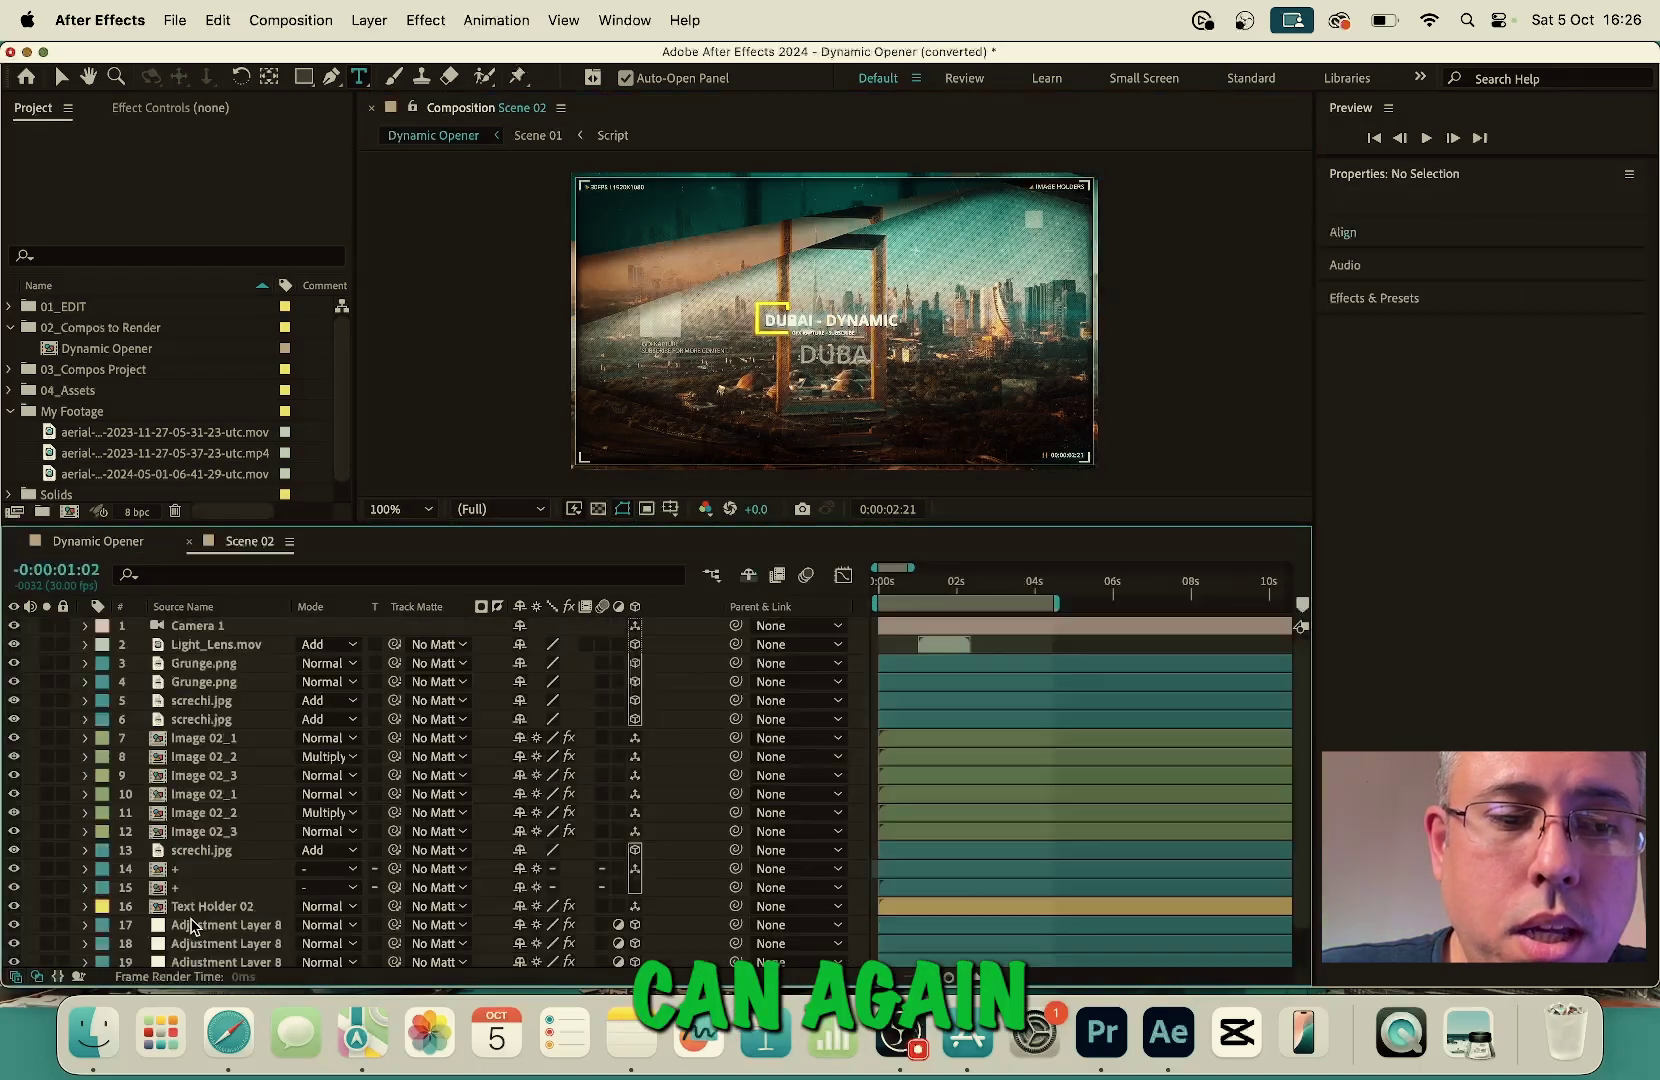
double_click(191, 742)
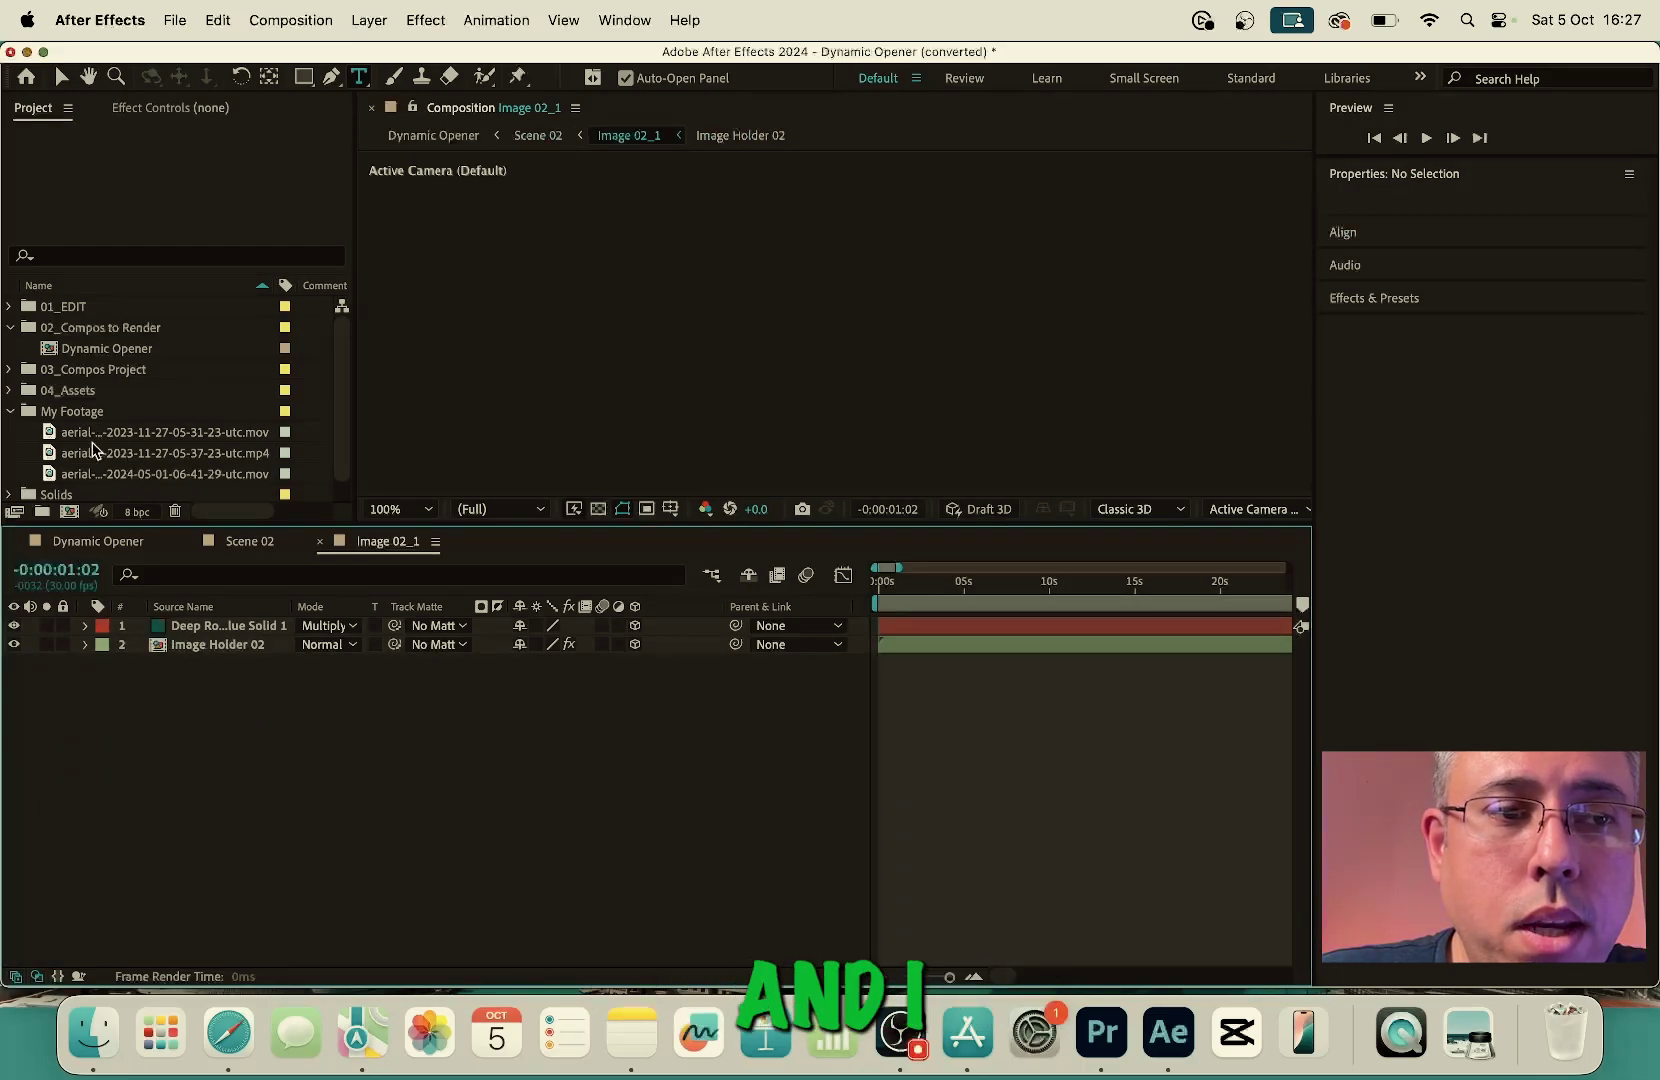
left_click(104, 436)
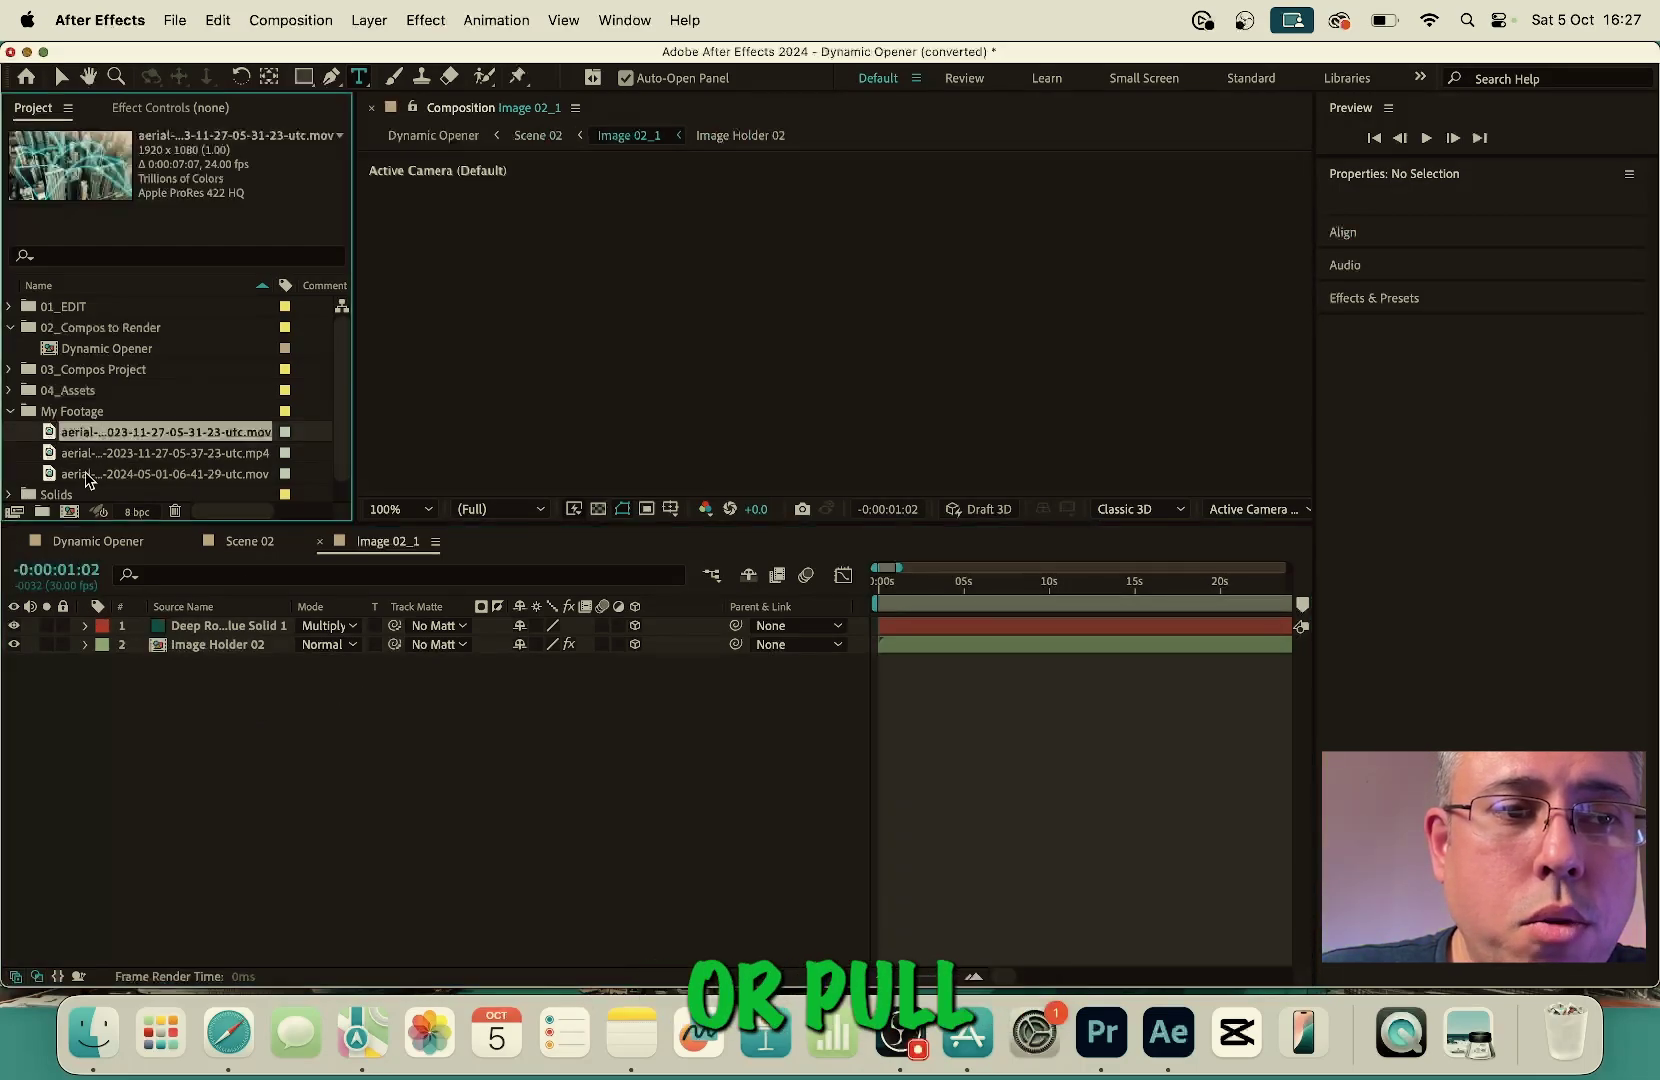
left_click(88, 474)
left_click_drag(104, 486, 160, 497)
left_click_drag(145, 470, 137, 457)
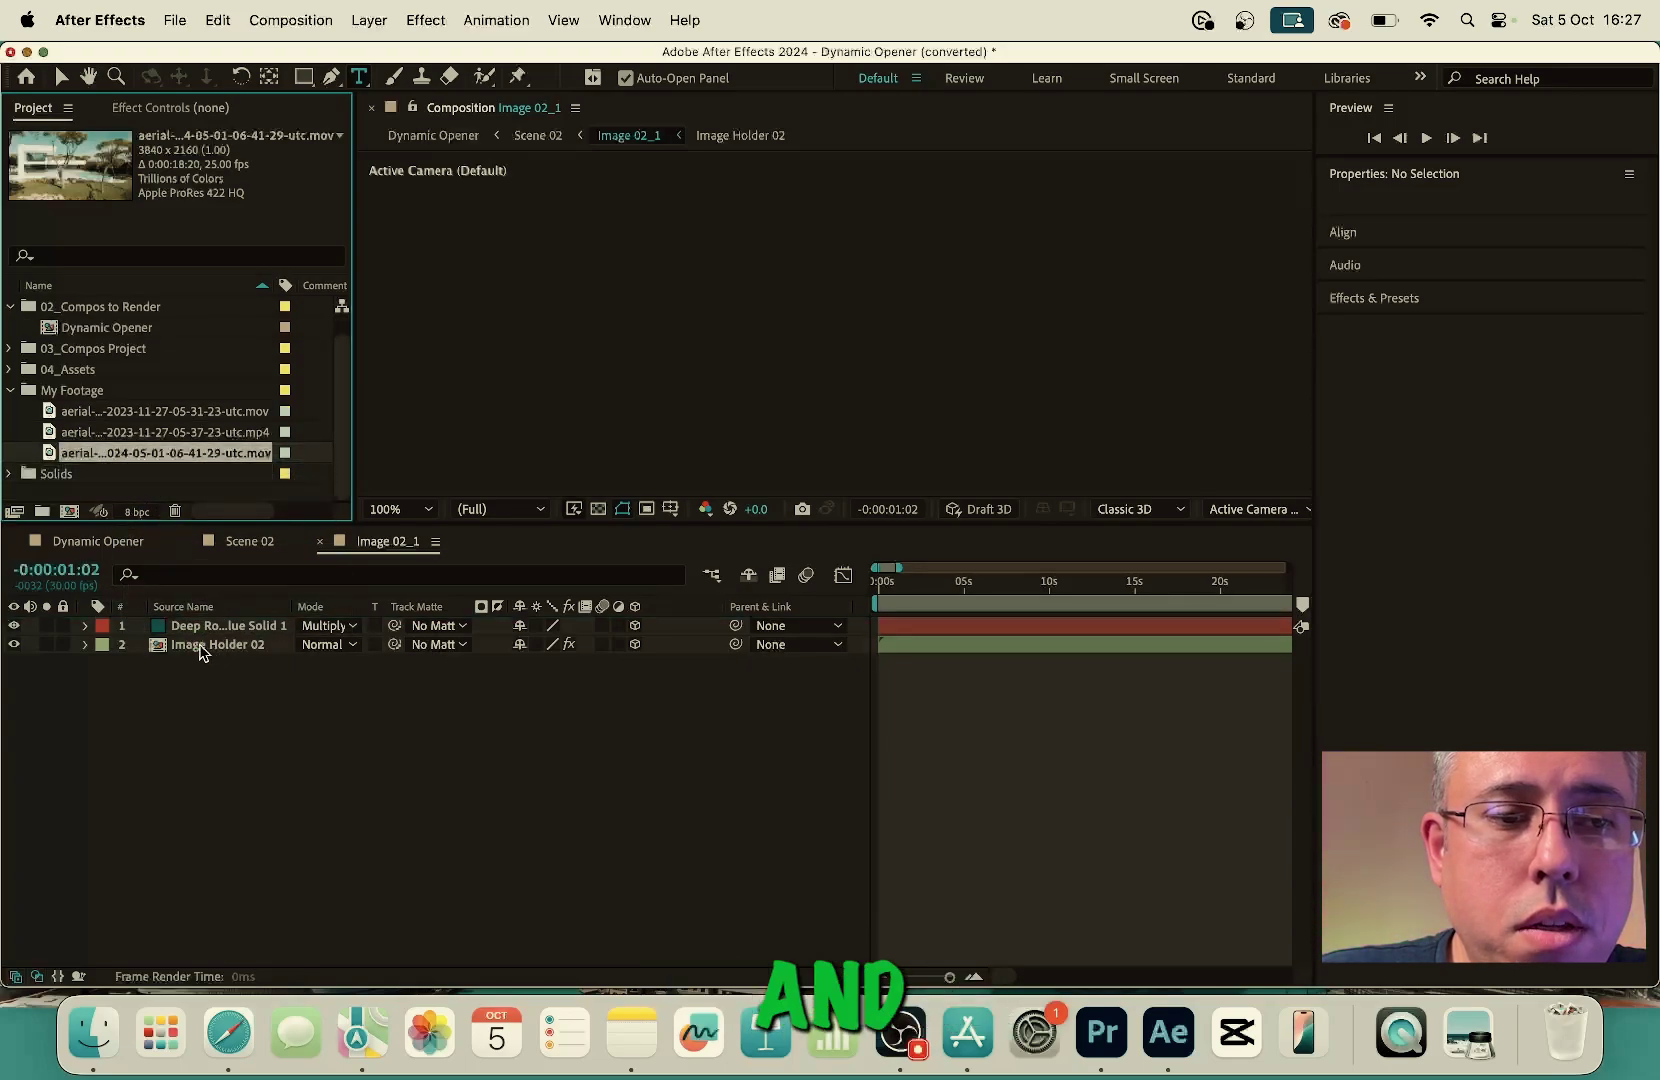
double_click(203, 648)
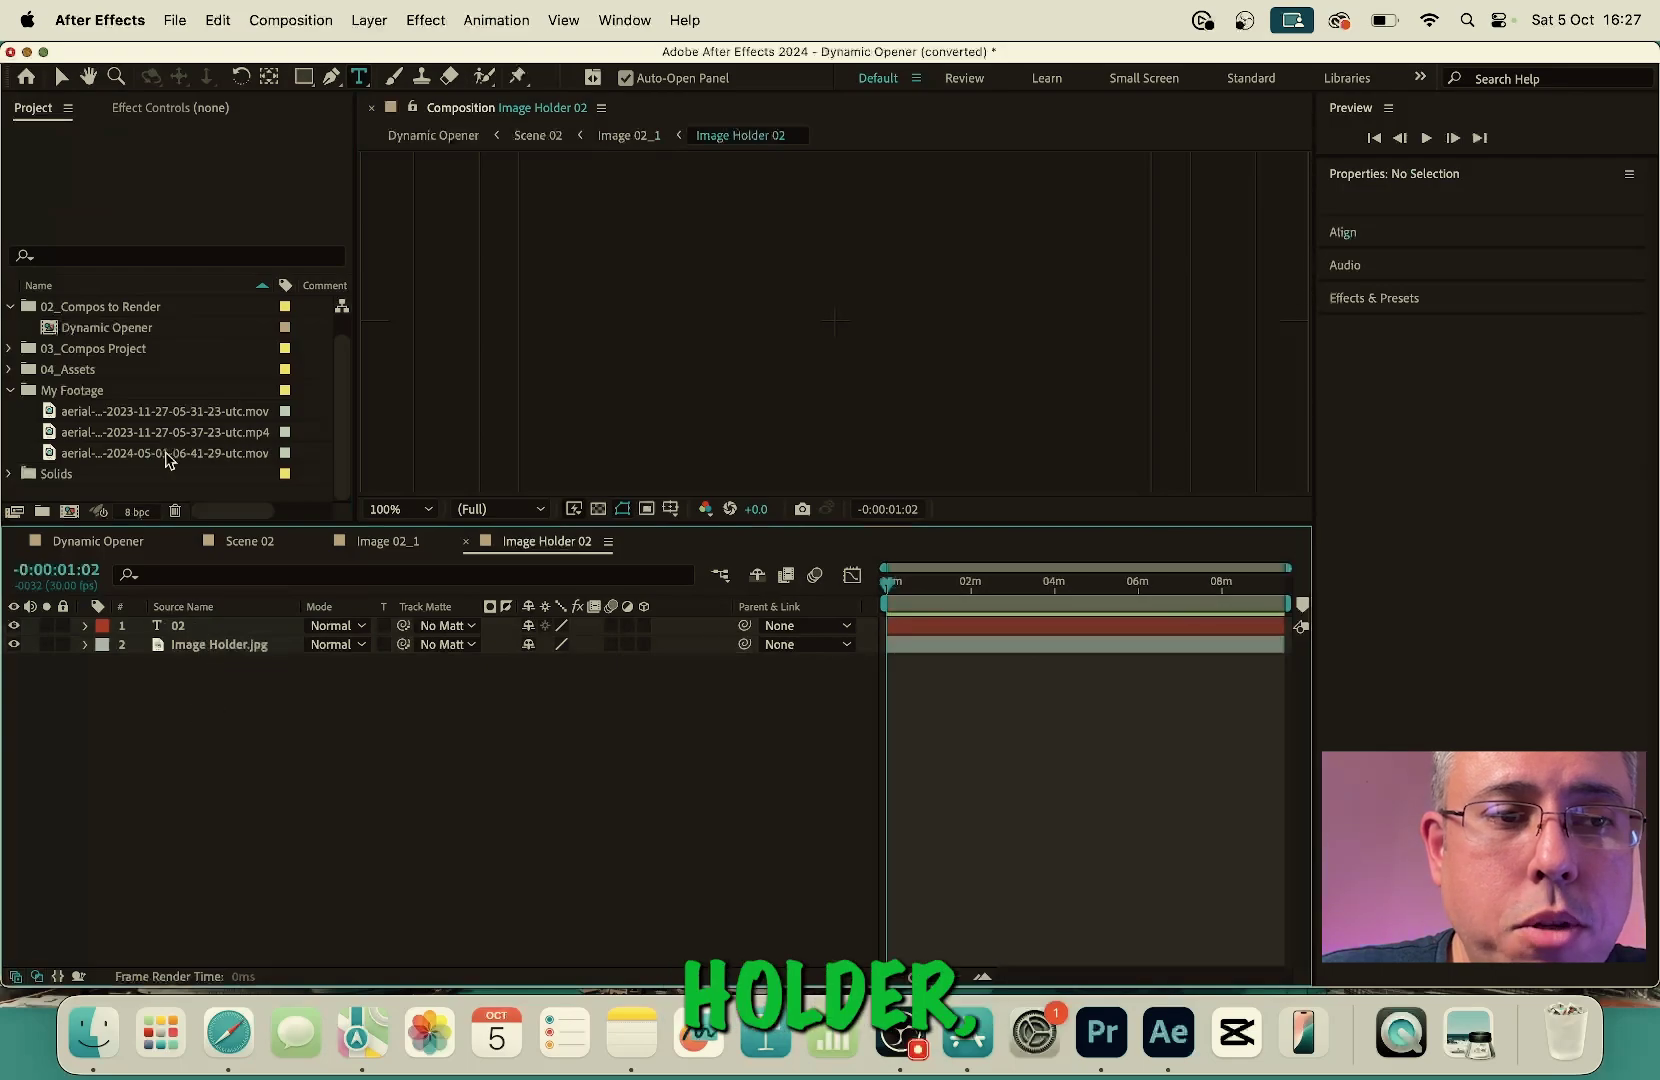
left_click_drag(131, 453, 225, 670)
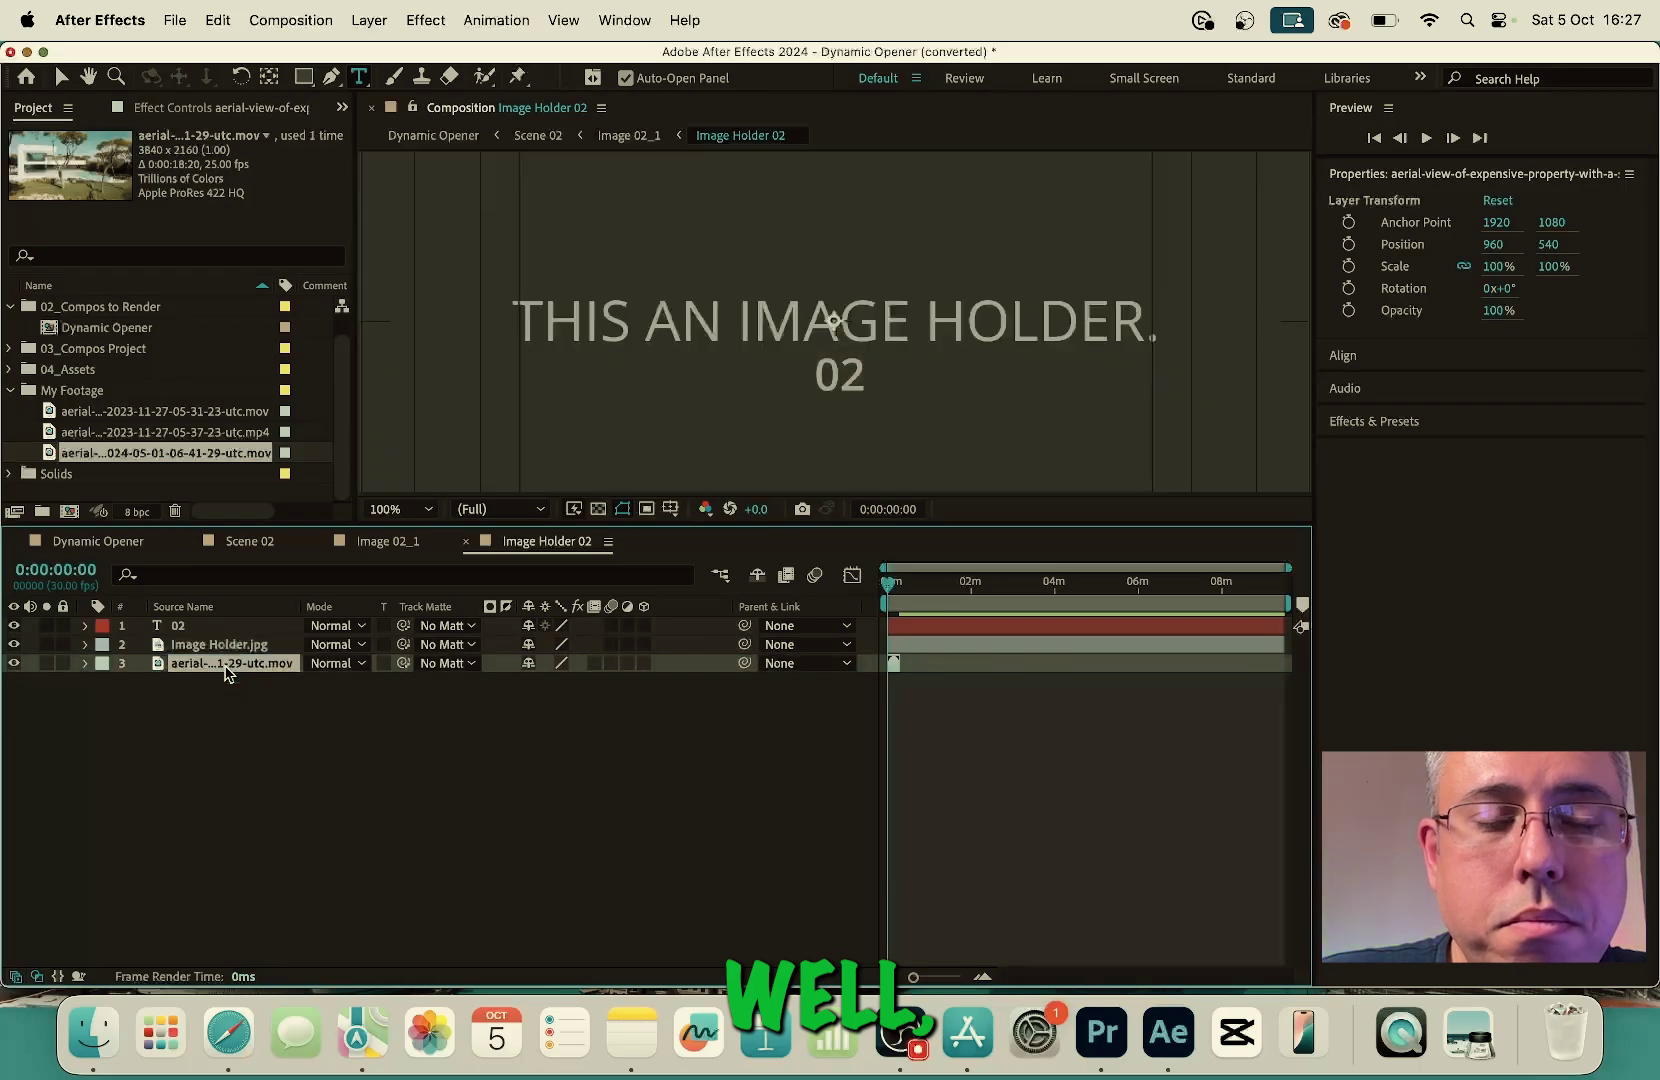
Hide the Image Holder.jpg layer, move the aerial clip above it and fit the whole frame in the viewer
left_click(205, 647)
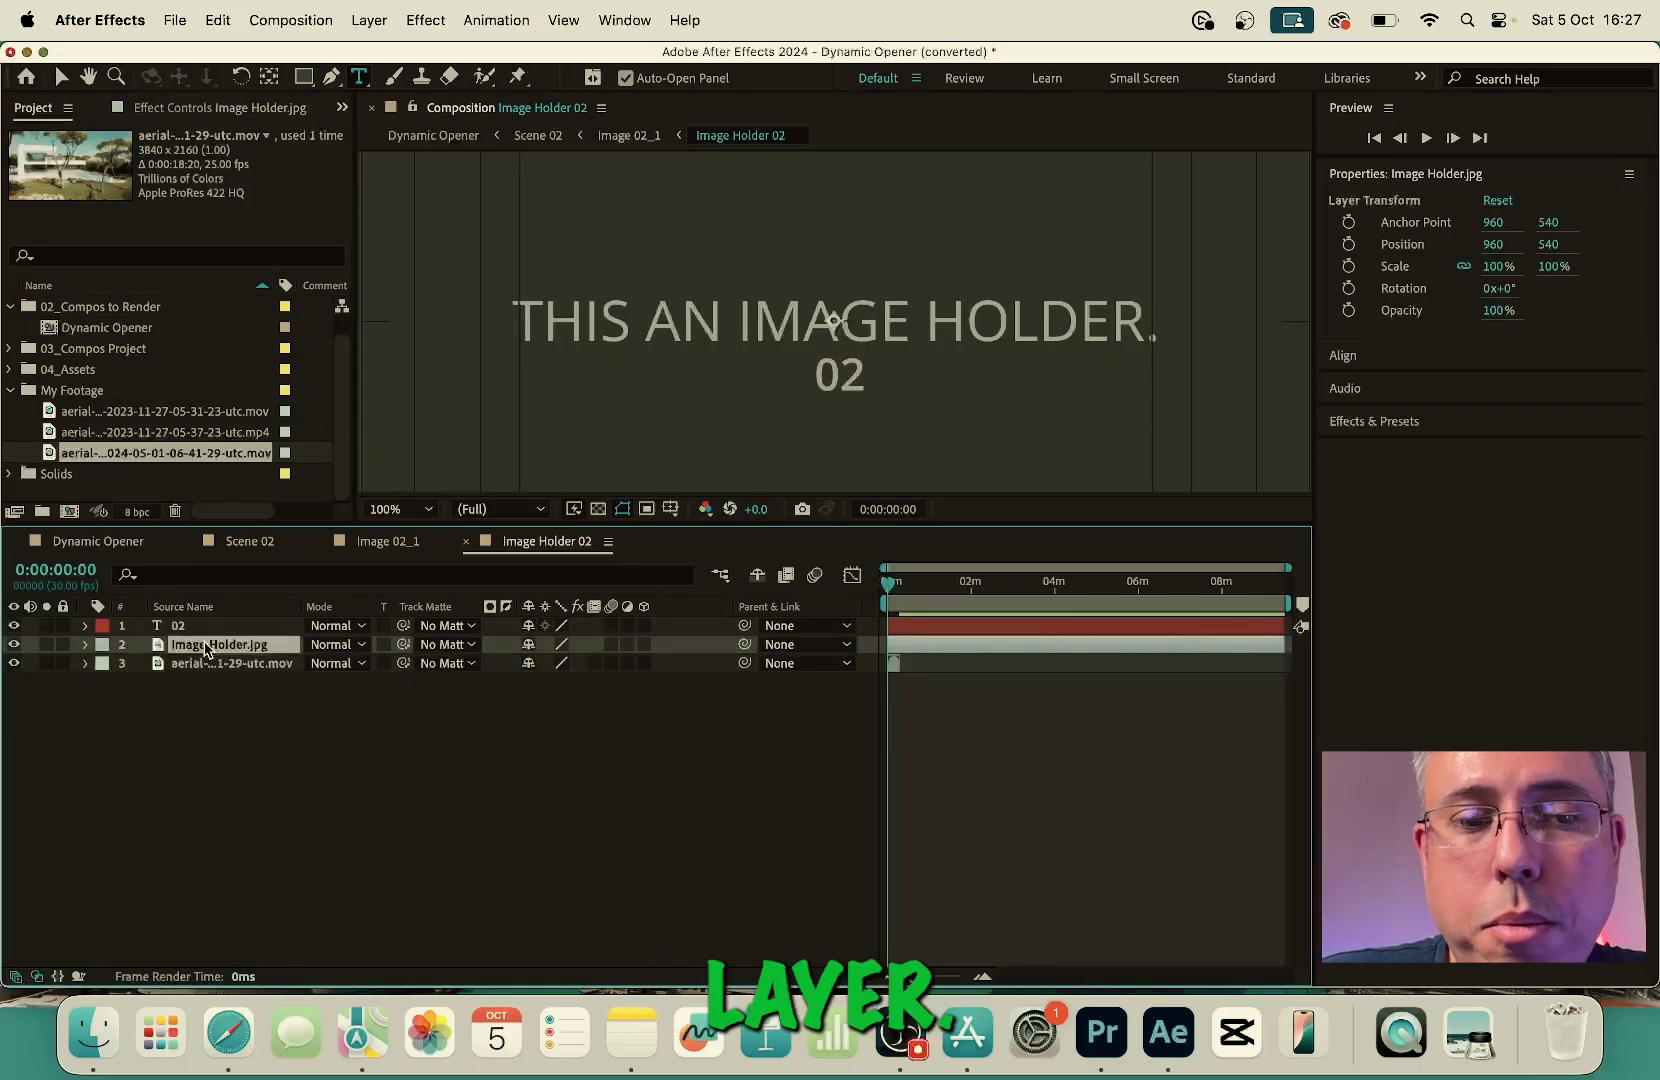
left_click(14, 645)
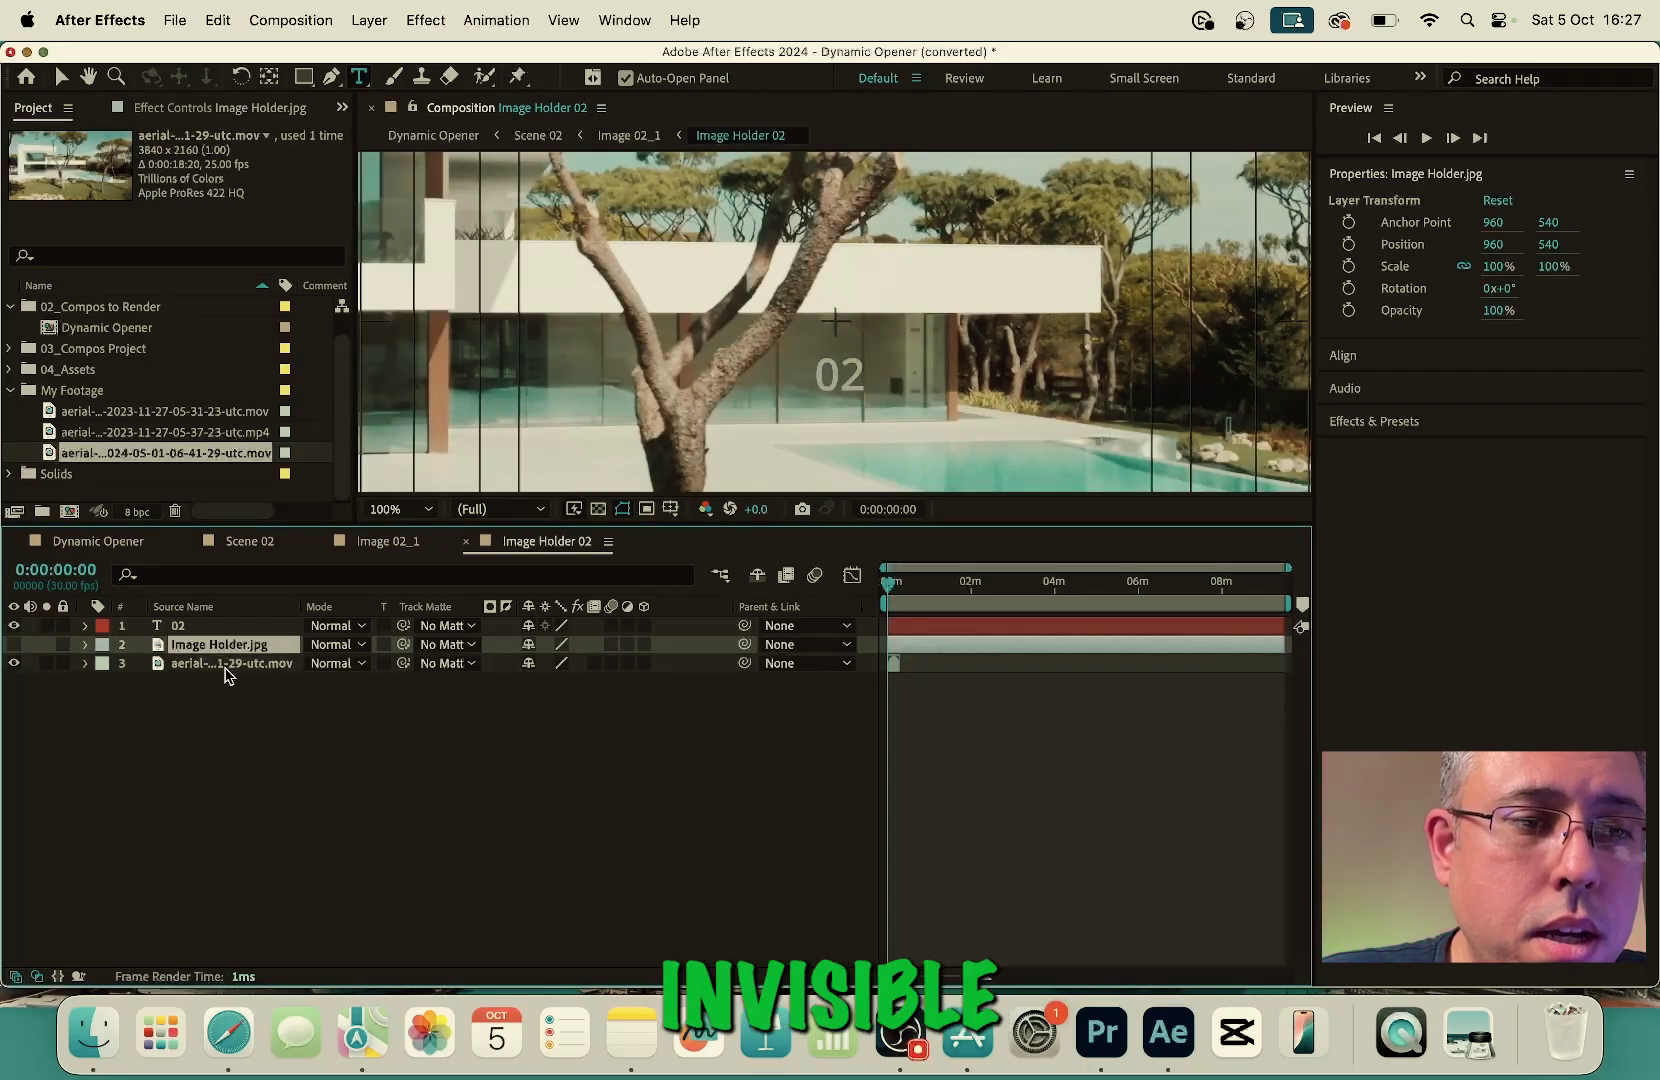
left_click_drag(225, 668, 226, 643)
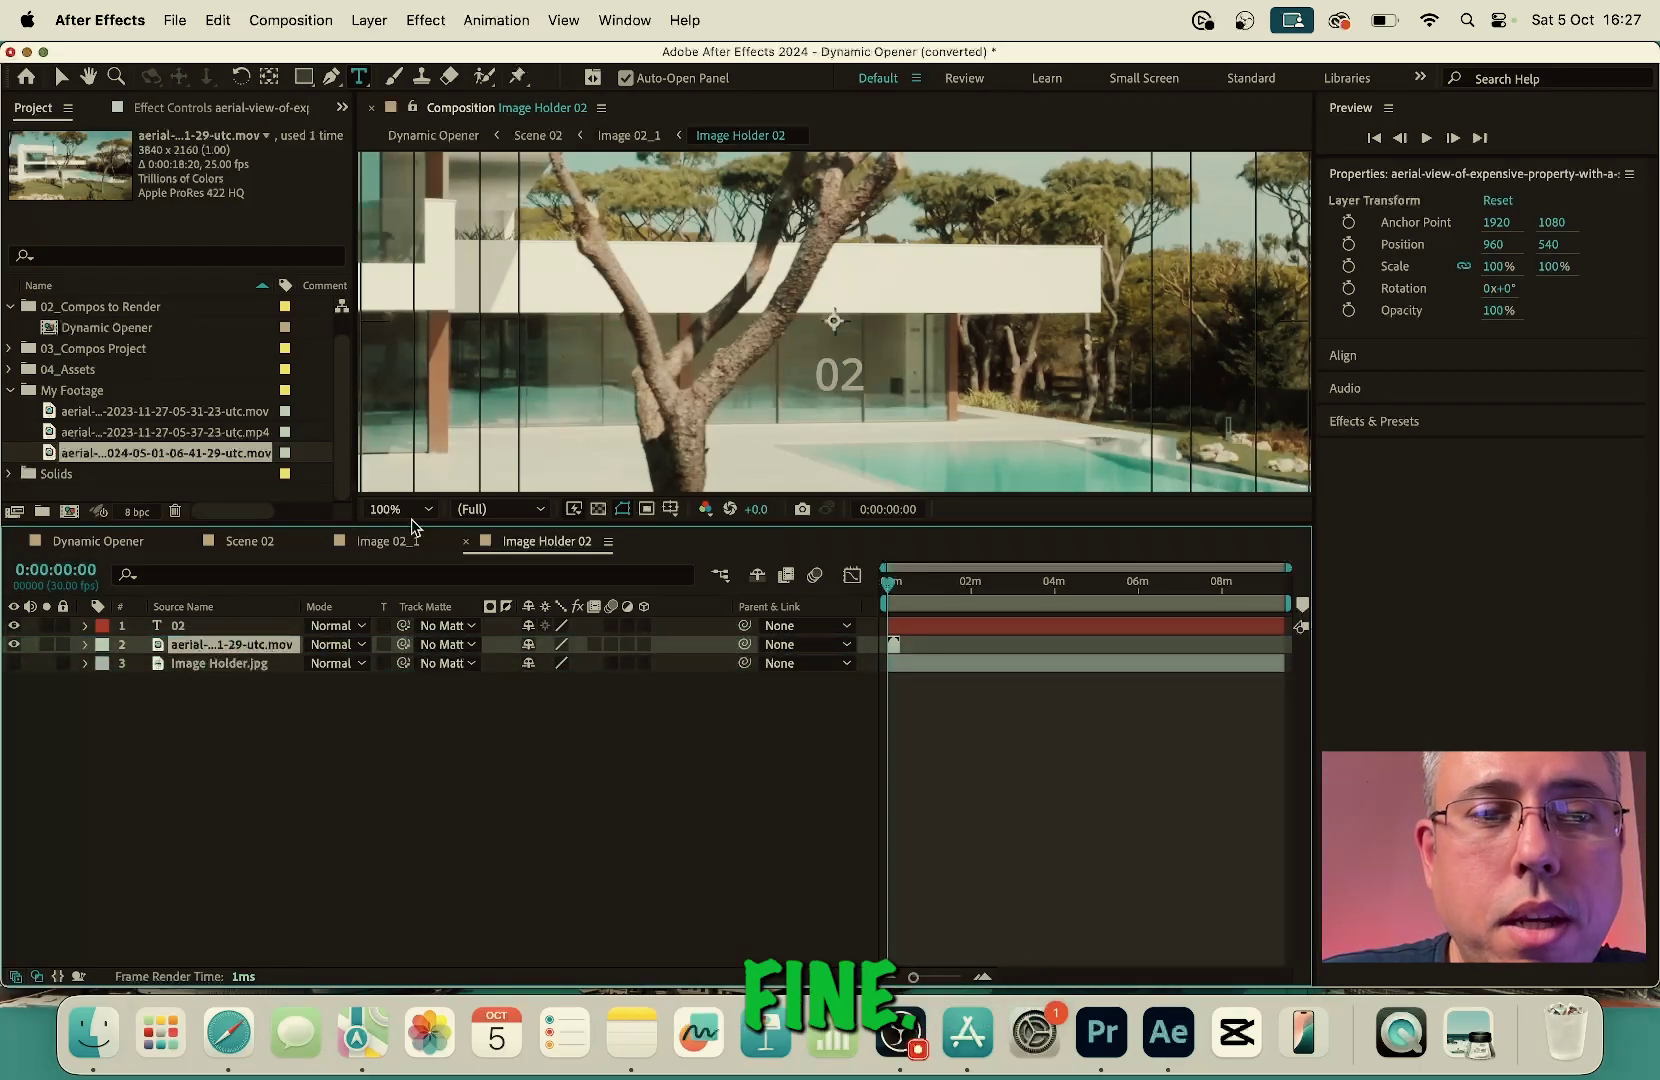
left_click(413, 509)
left_click(400, 752)
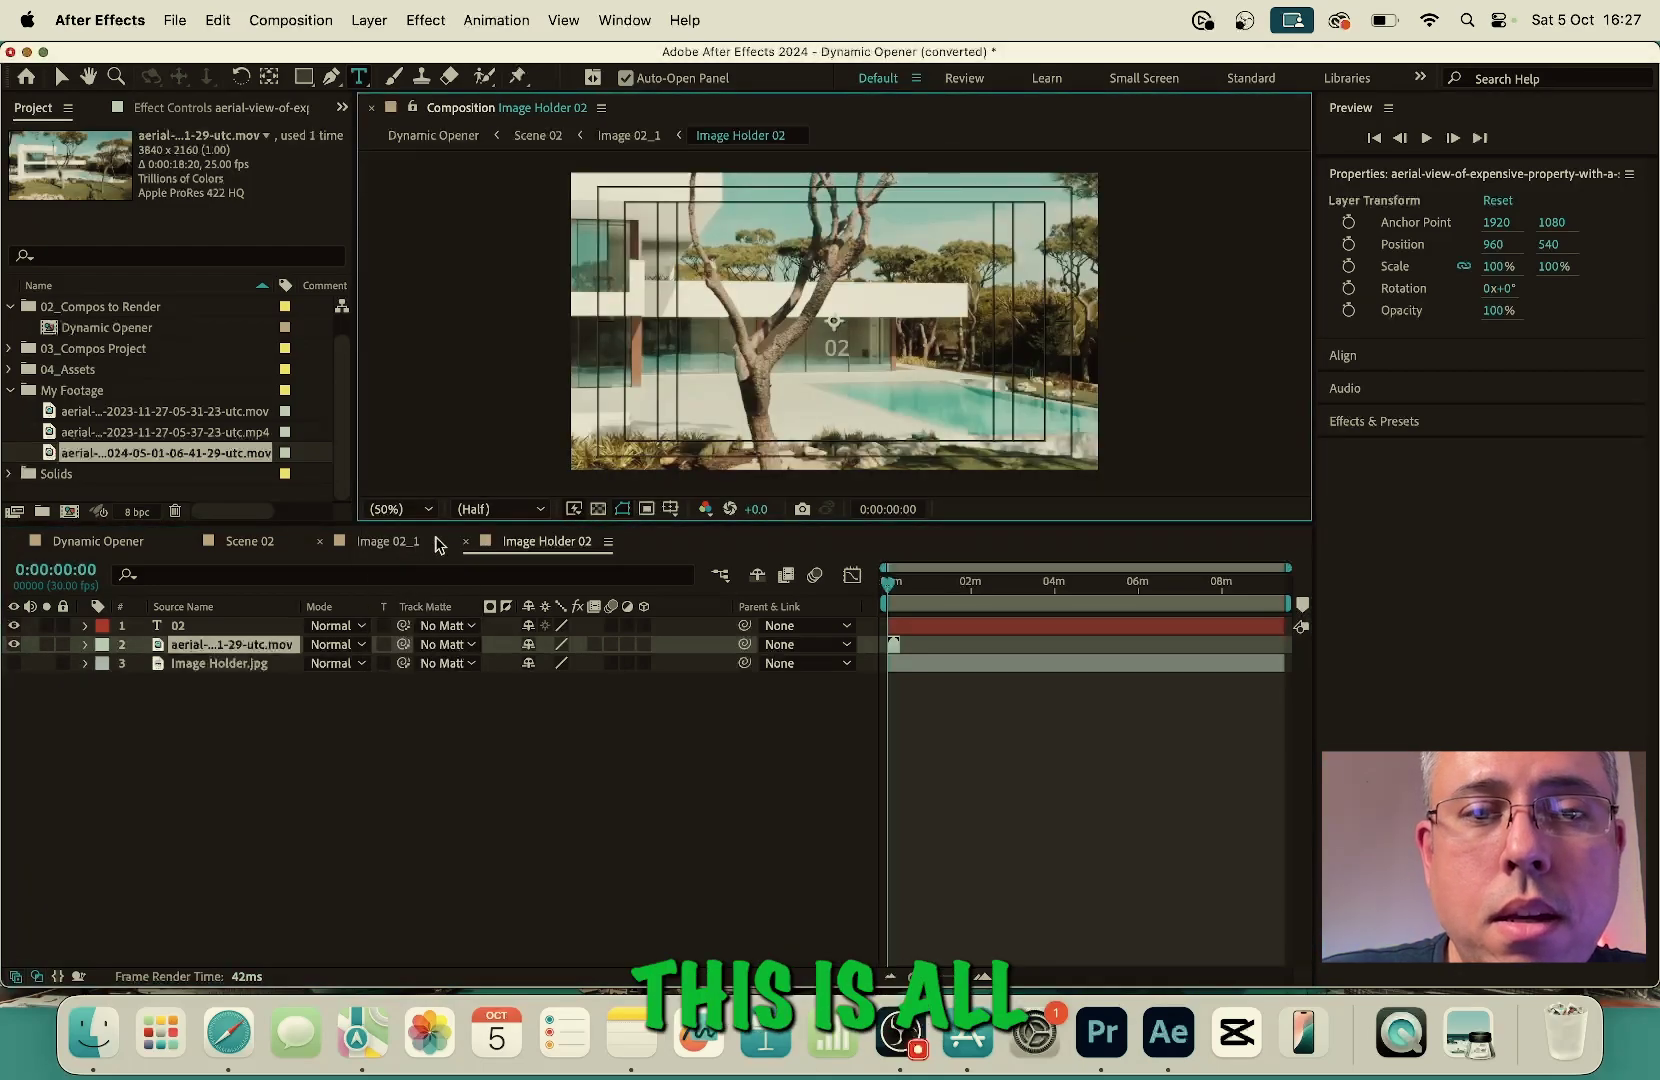
Change the 02 text layer to VILLA and close the Image Holder 02 and Image 02_1 compositions
left_click(177, 626)
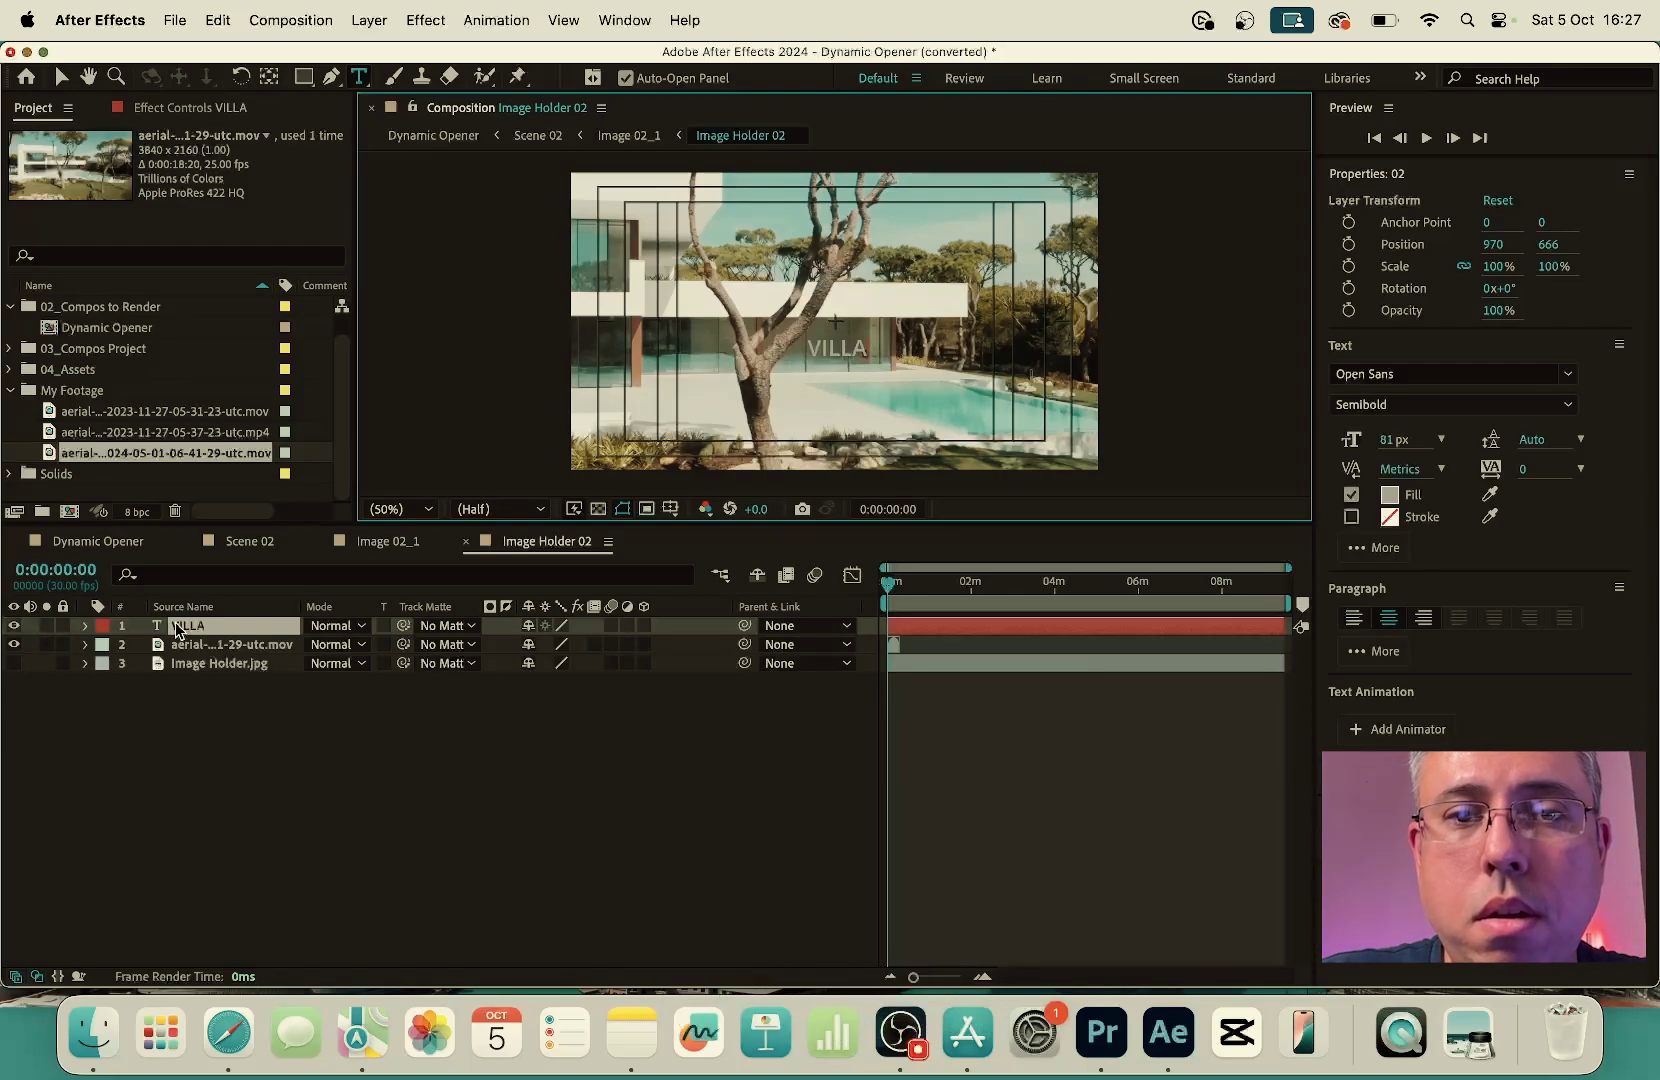
left_click(465, 541)
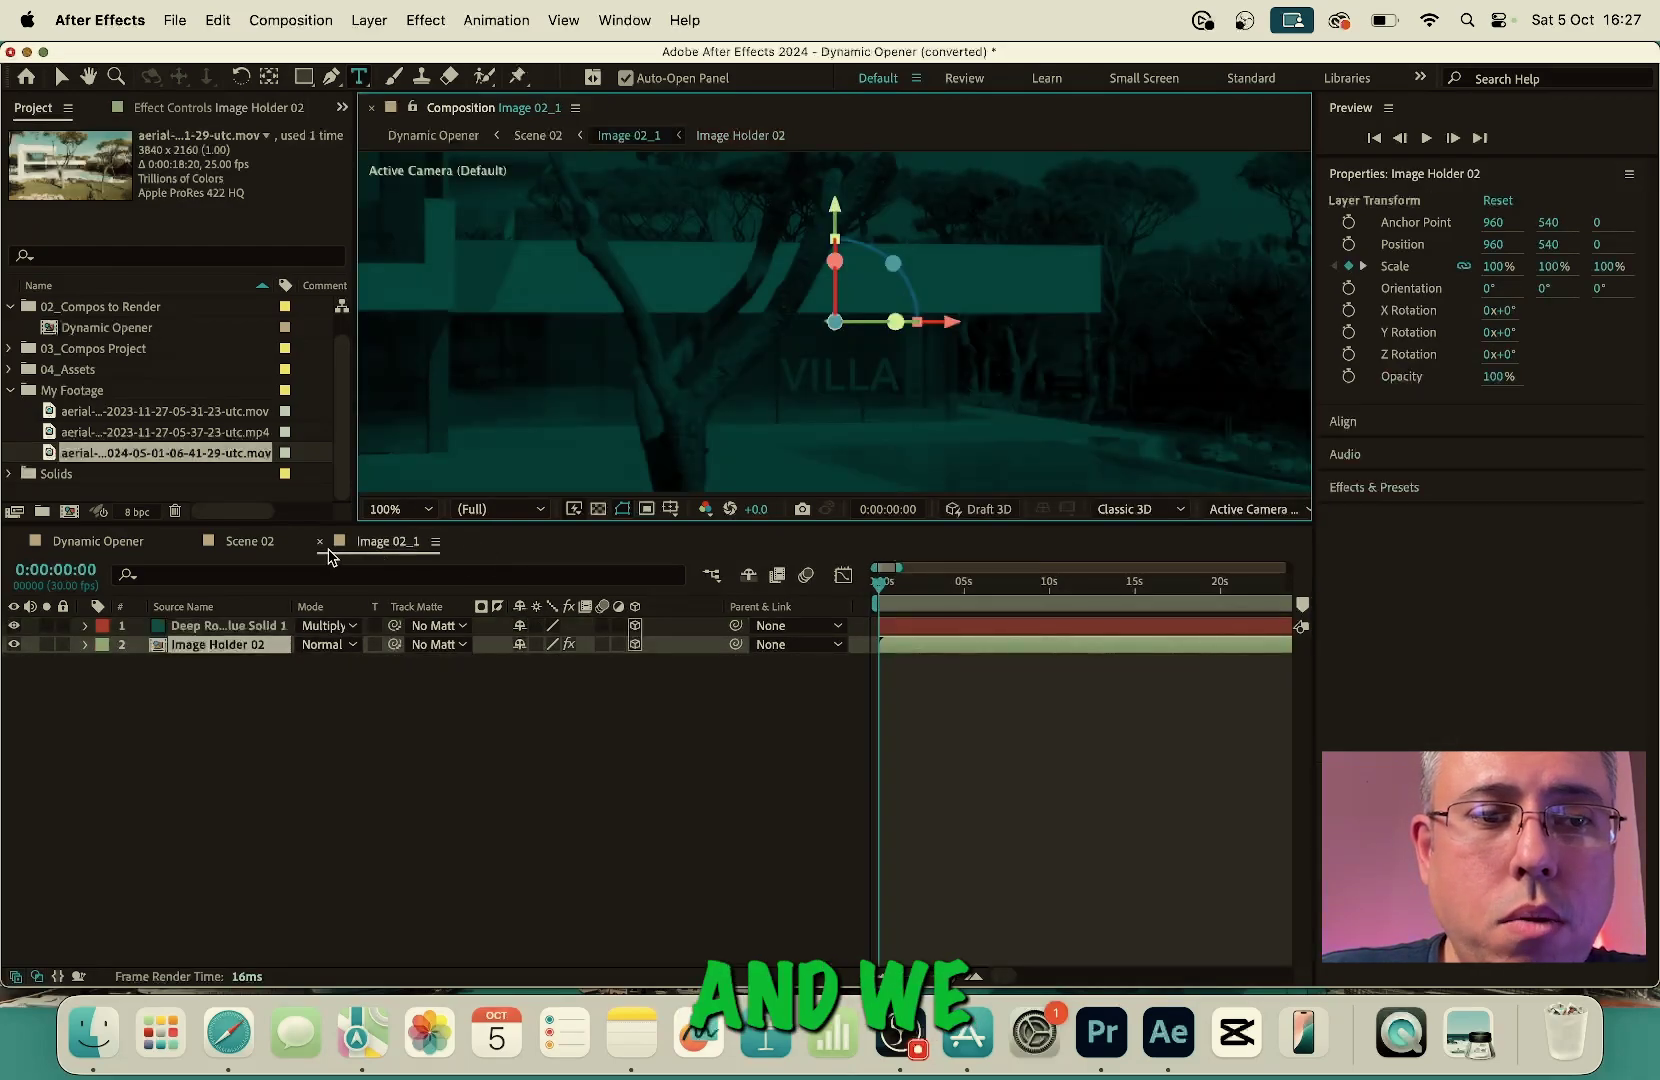
left_click(320, 541)
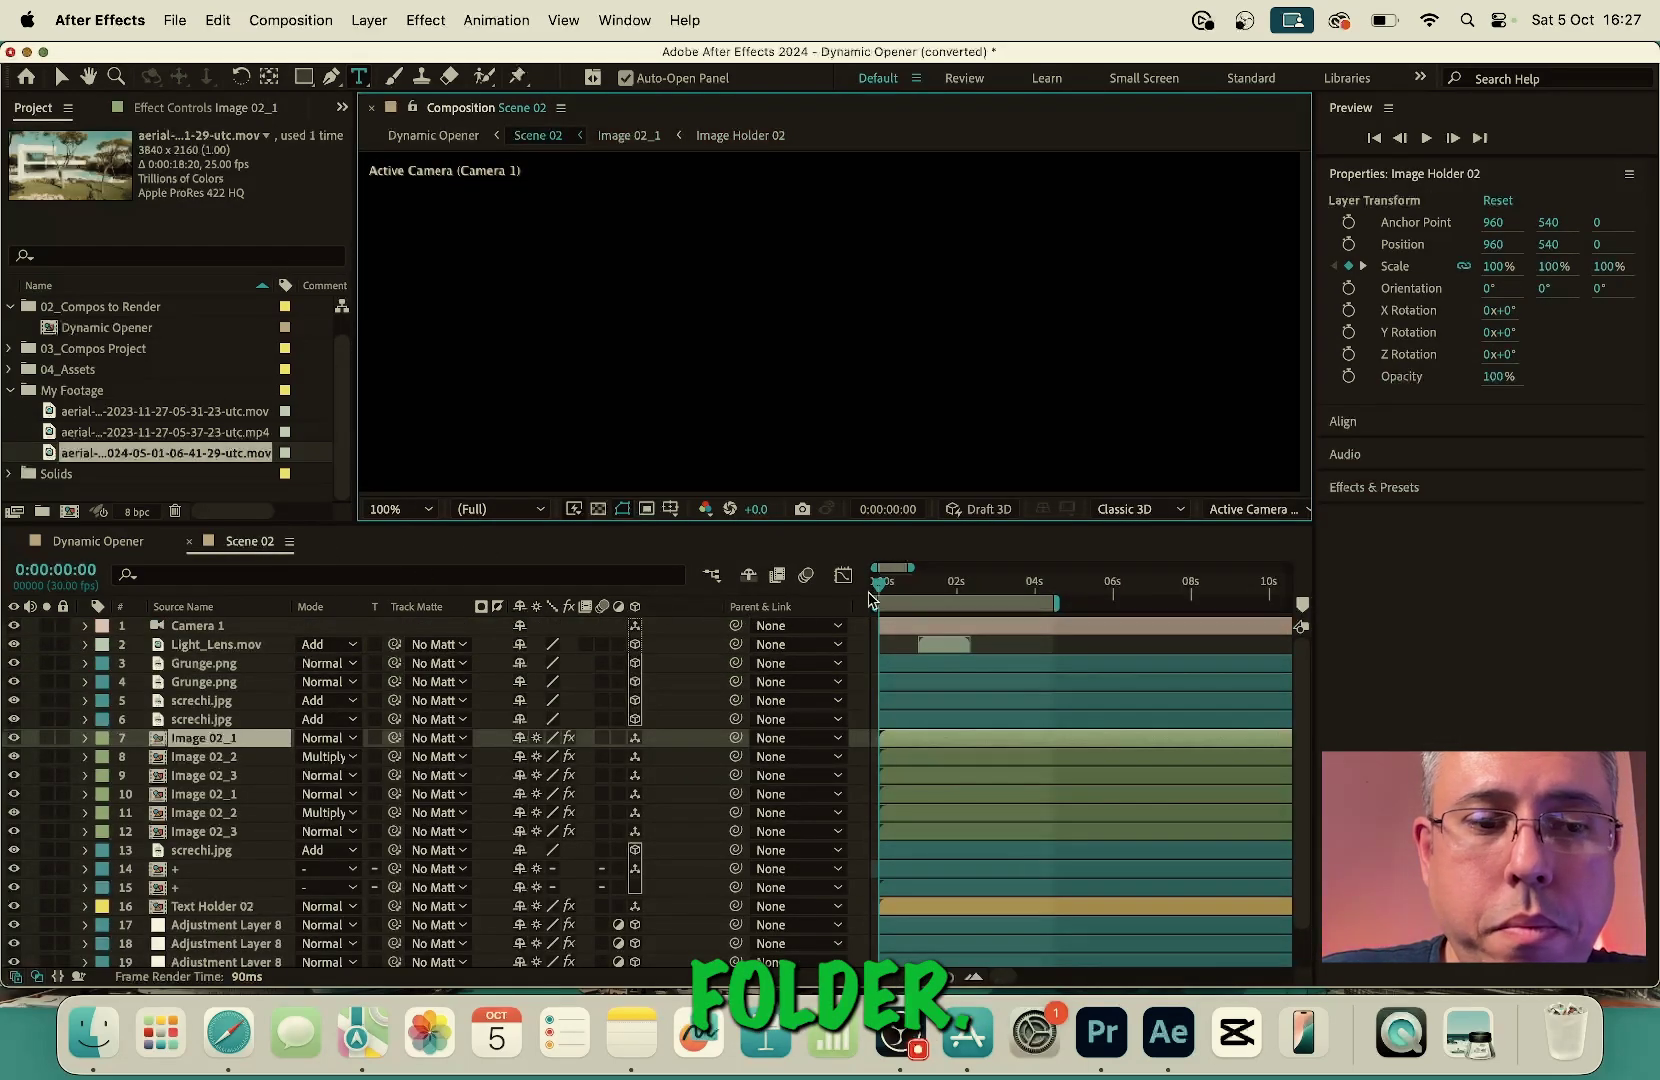
Replace the subtitle in Scene 02's Text Holder 02 with GFX KAPTURE - SUBSCRIBE TODAY ! and close both compositions
double_click(205, 908)
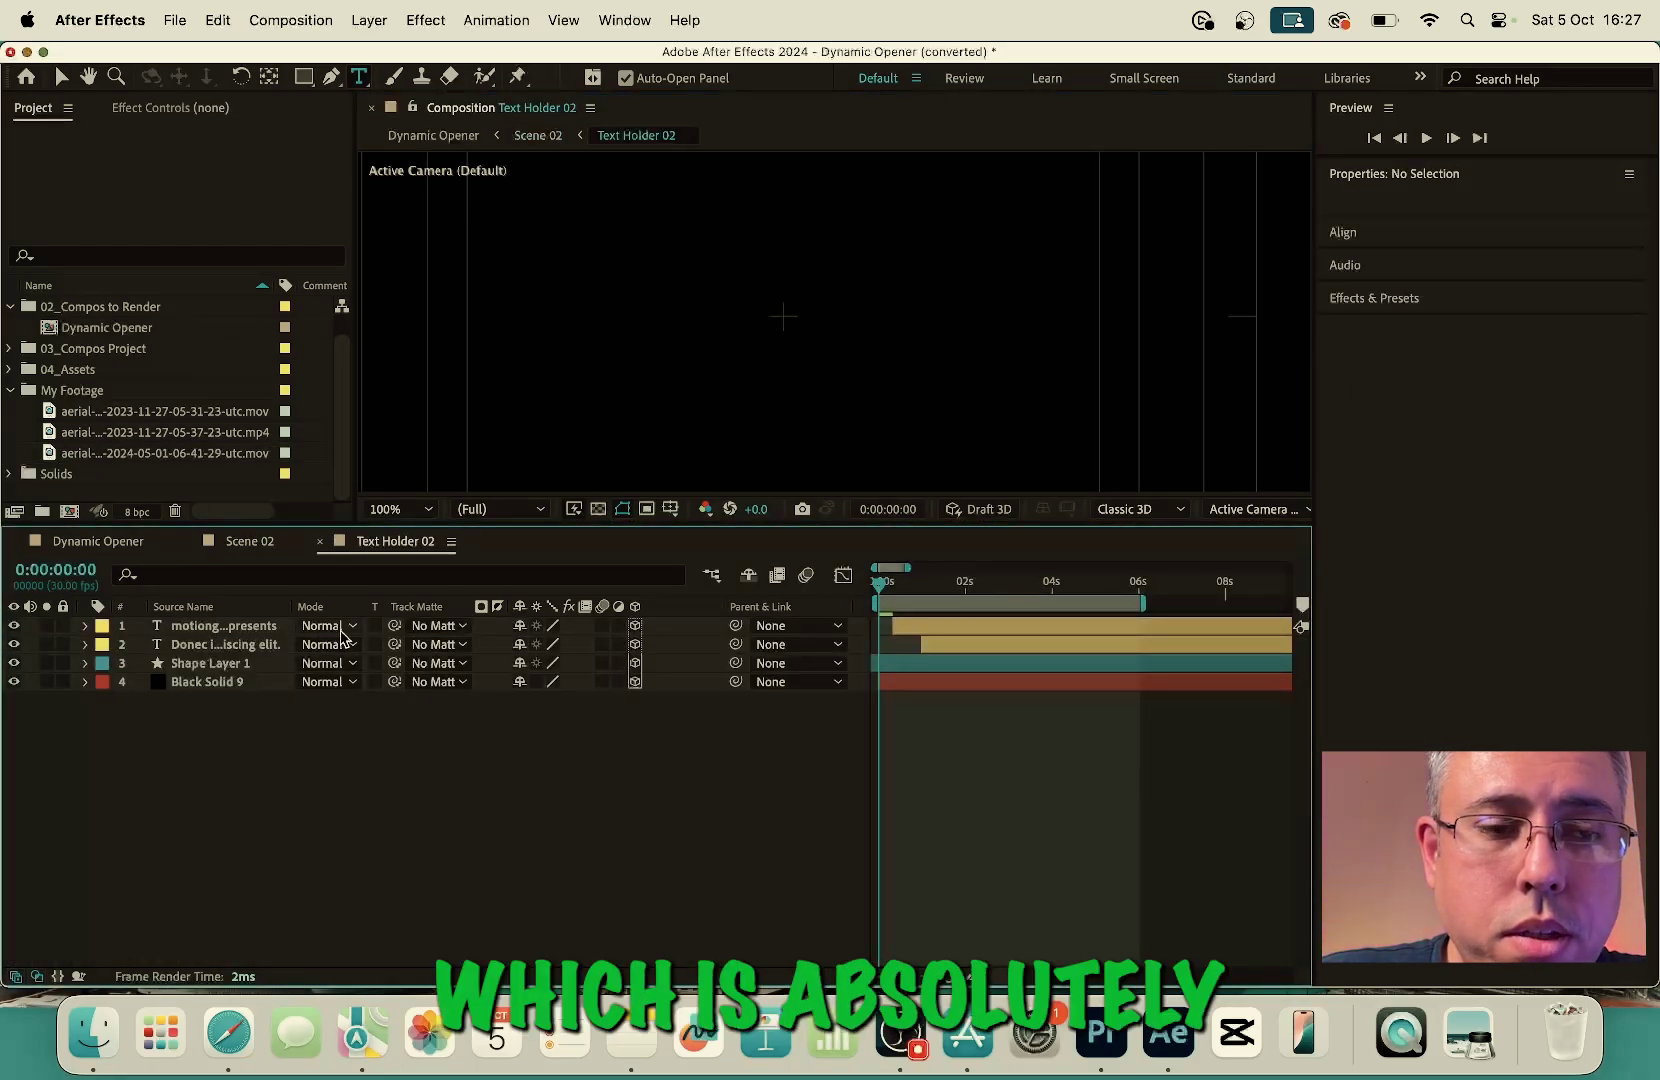
key("space")
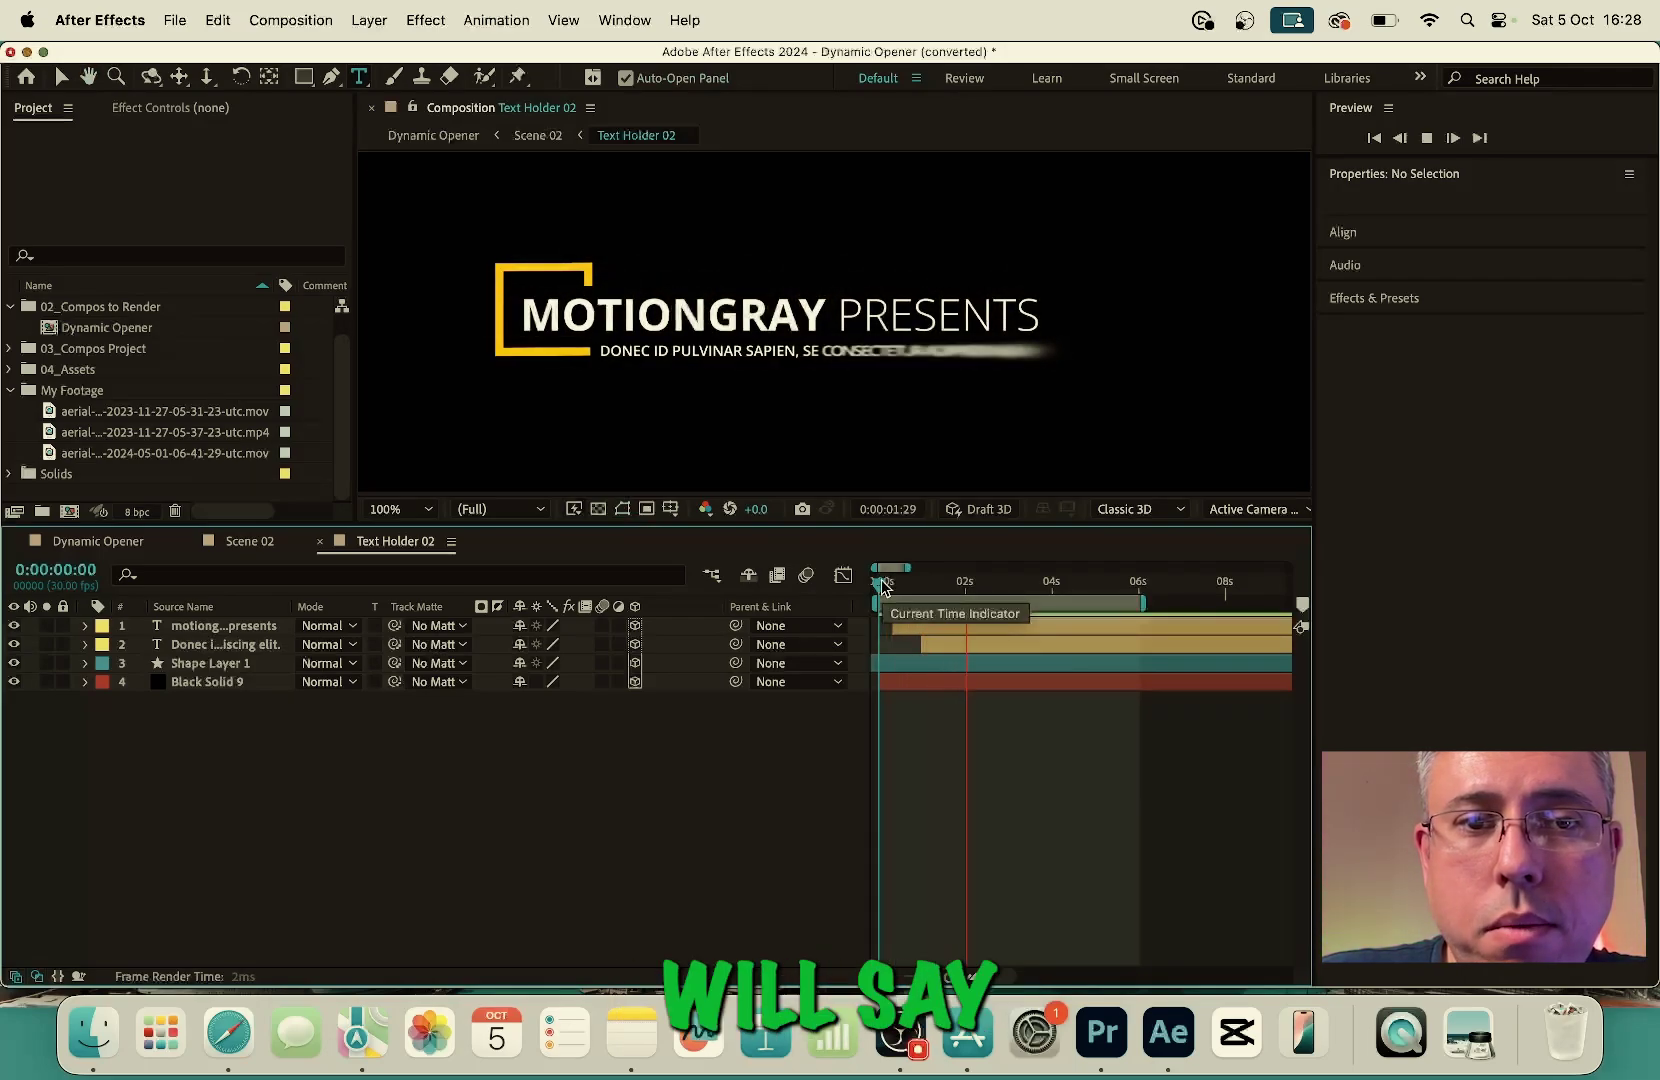
key("space")
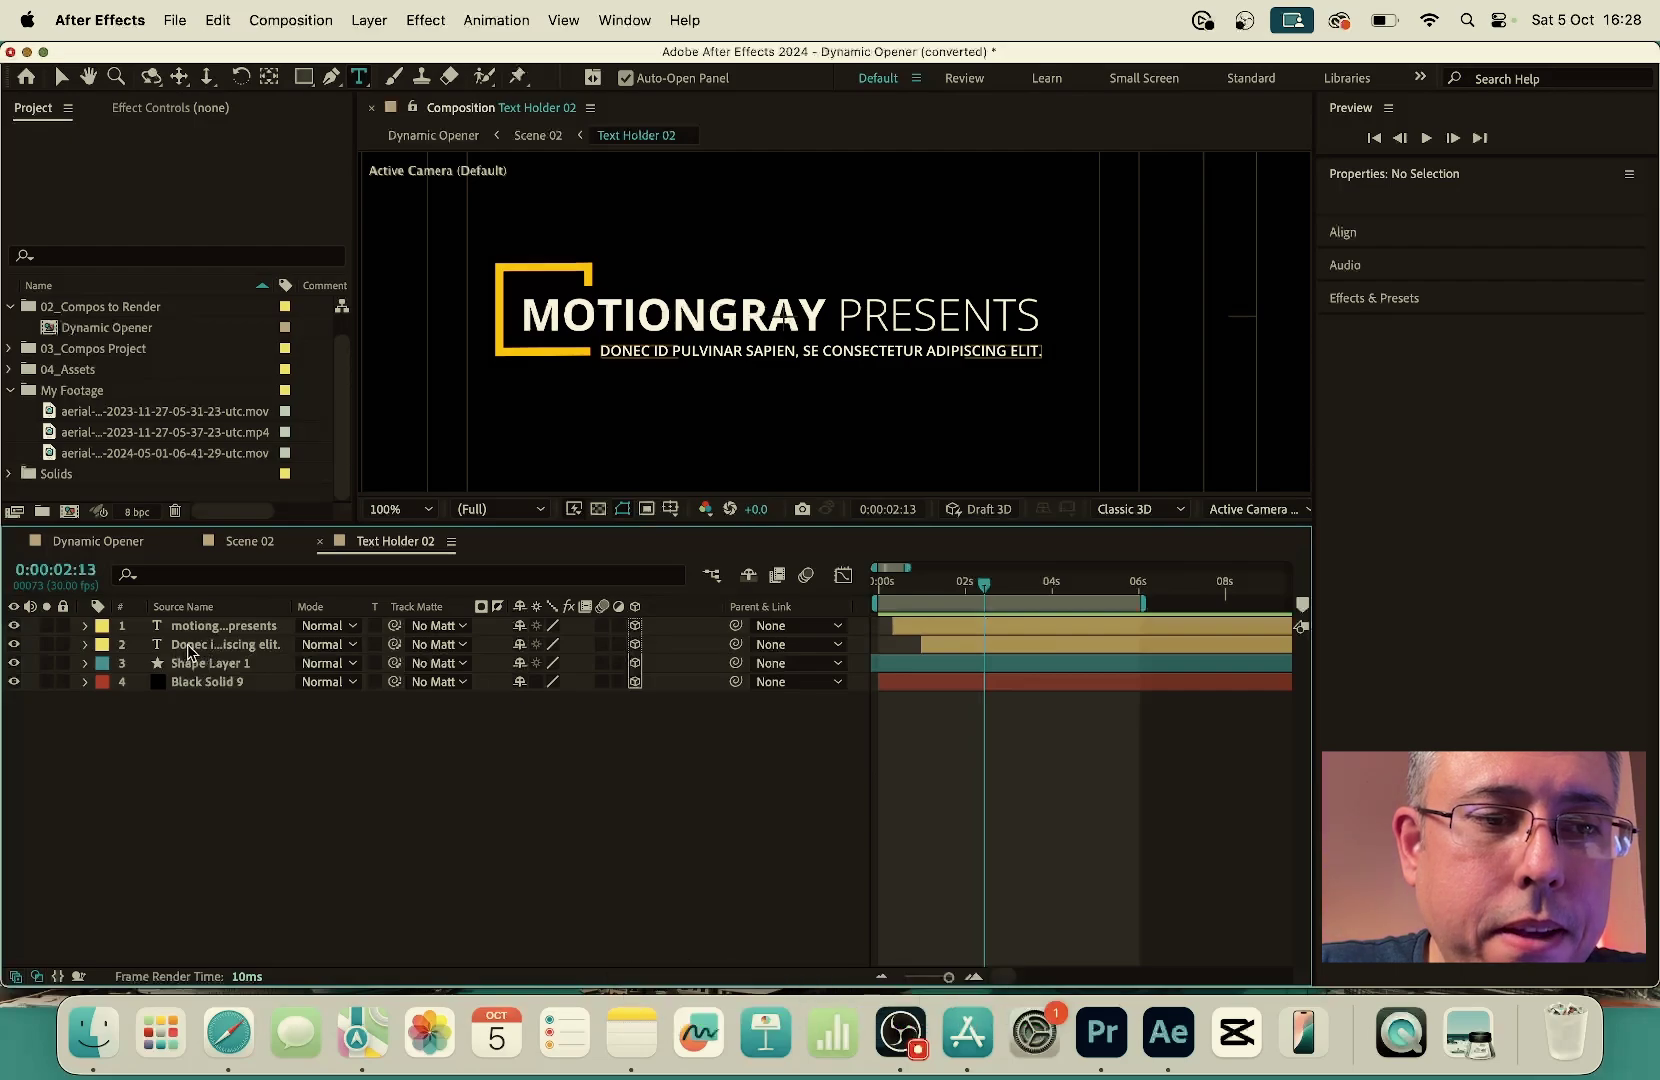
left_click(187, 645)
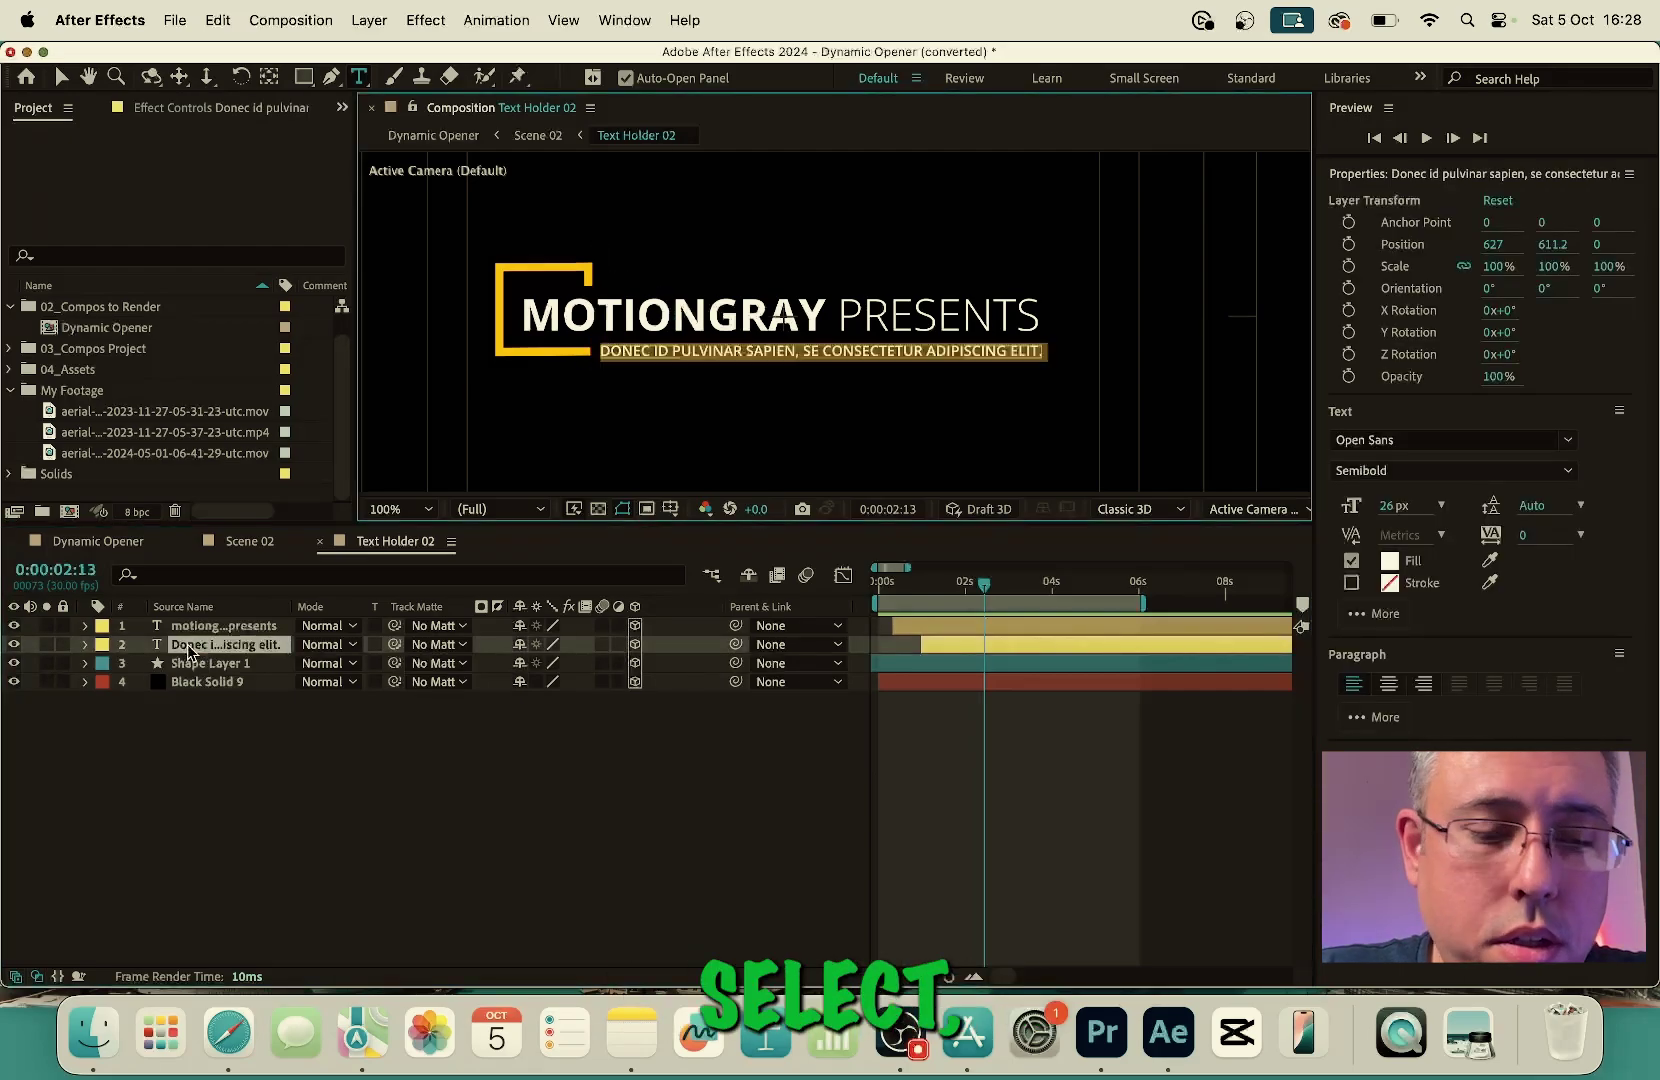
type("GFX KA")
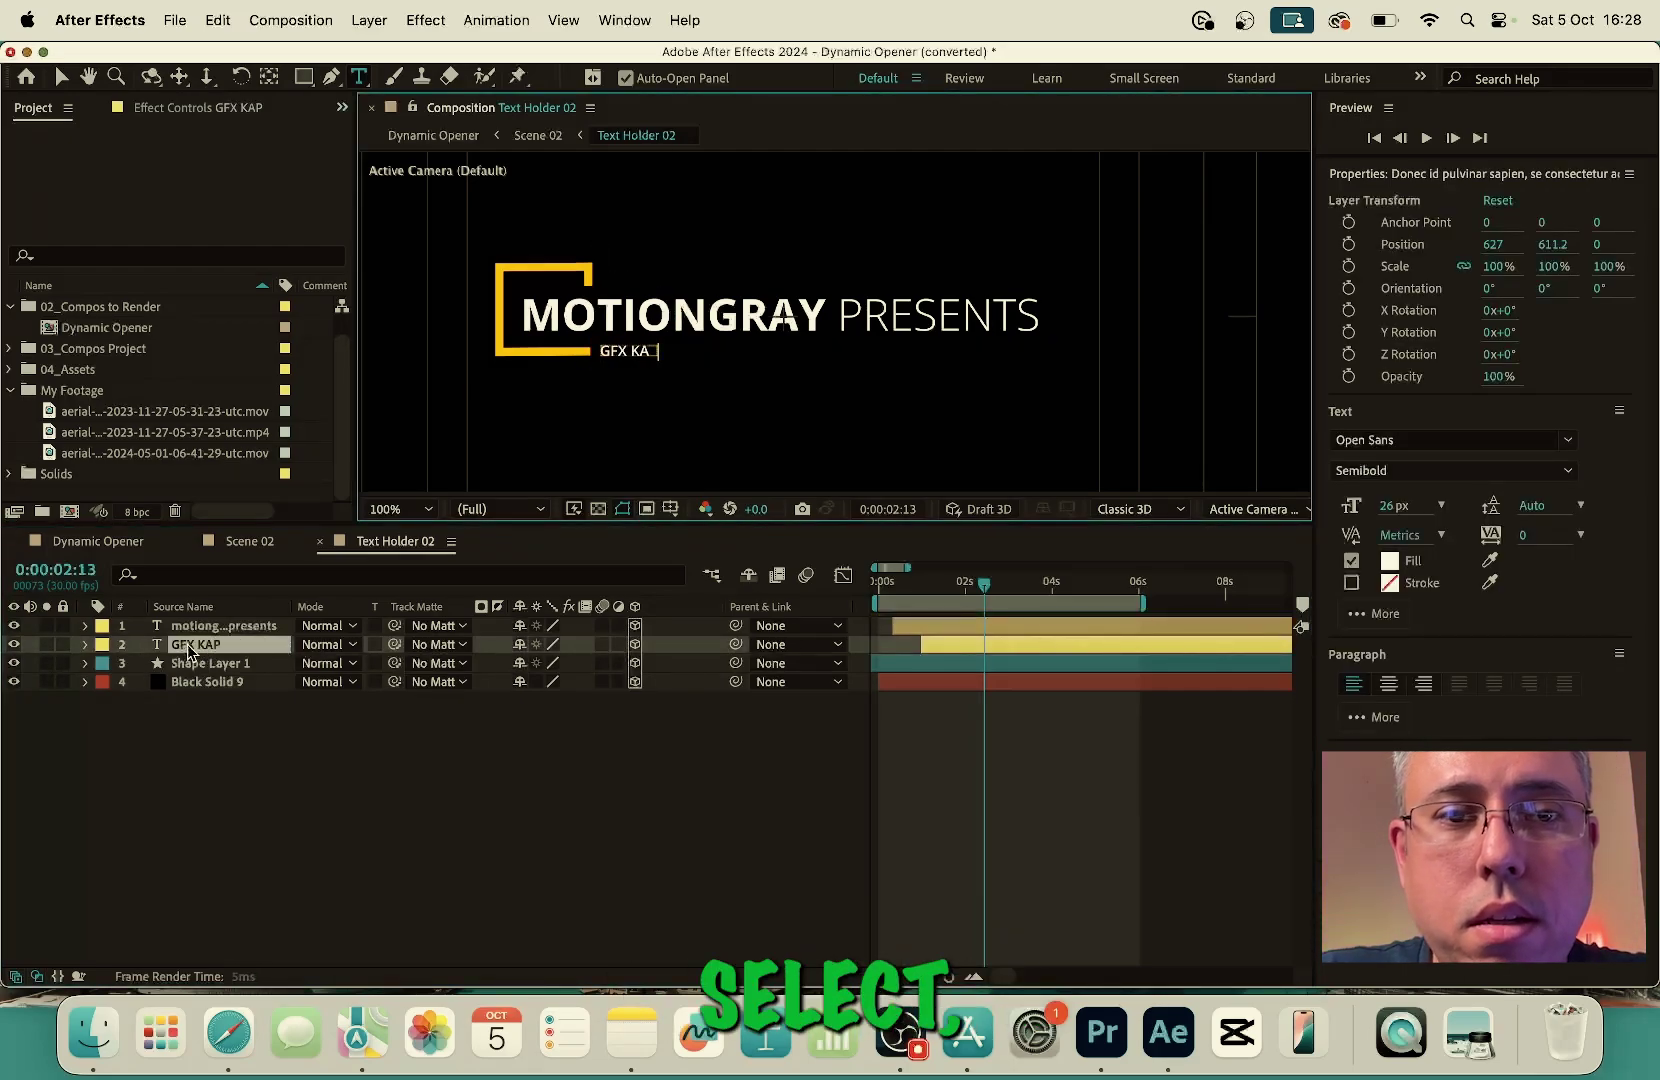
type("PTURE - SUBSCRIB")
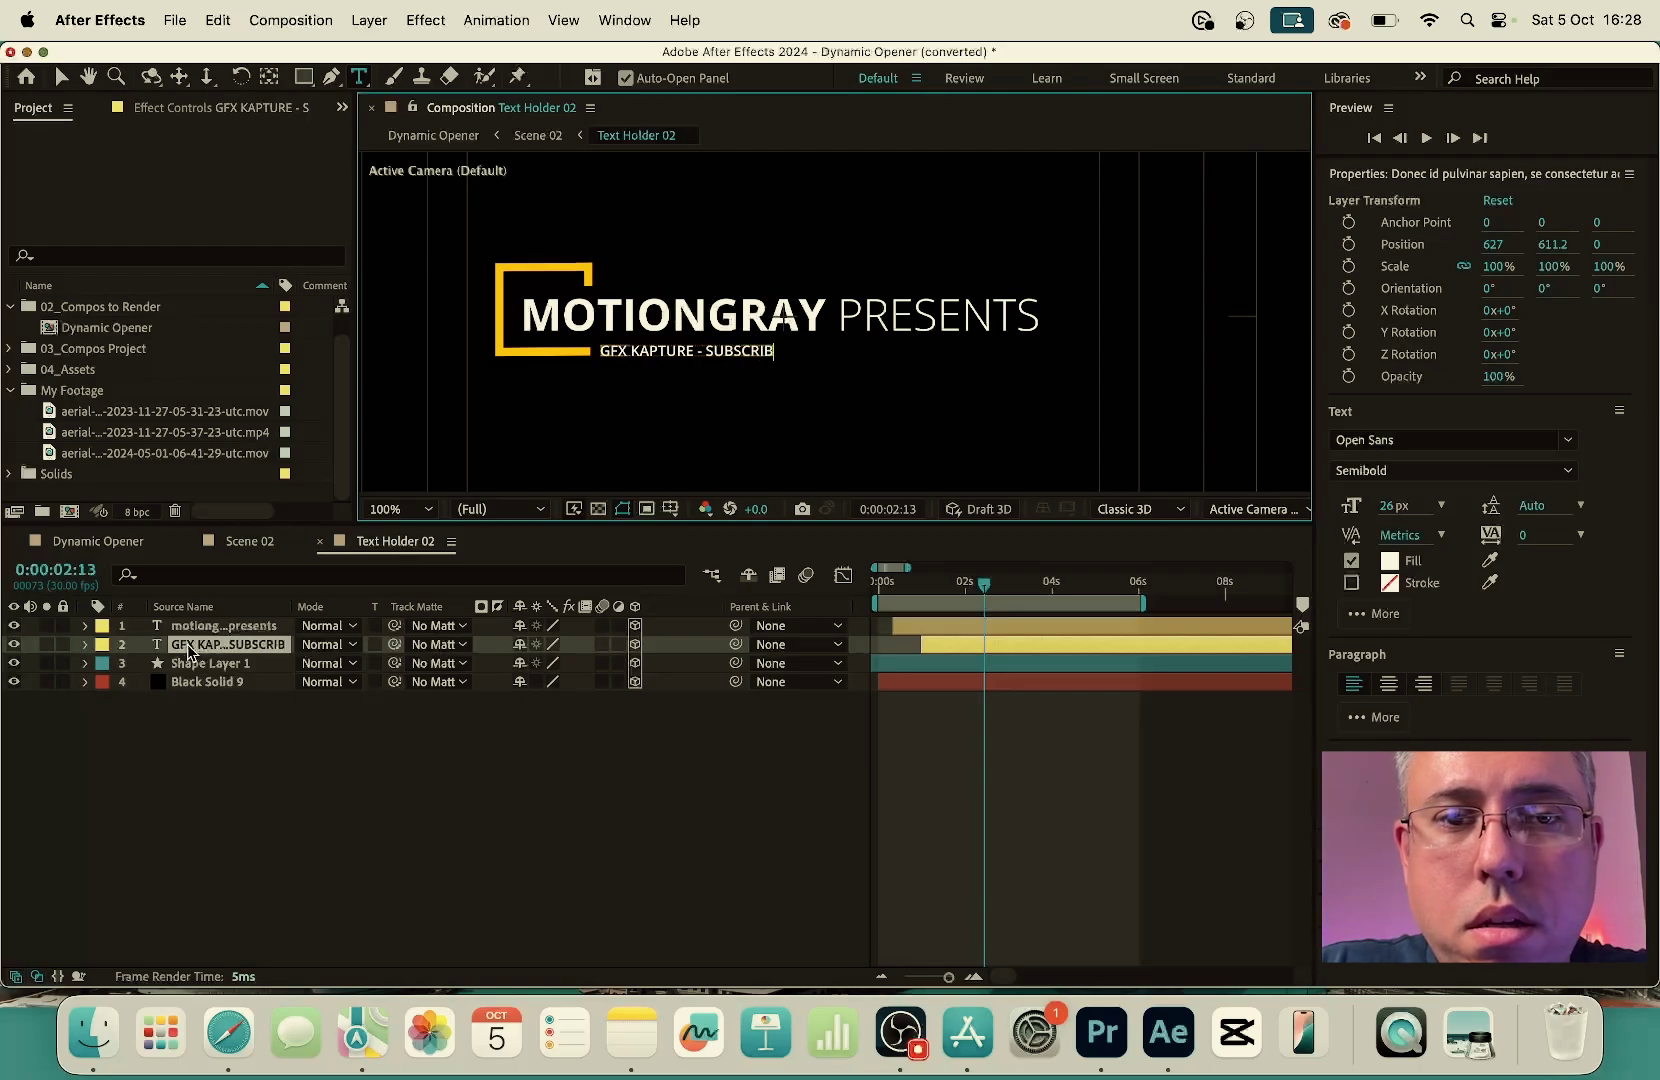
type("E TODAY !")
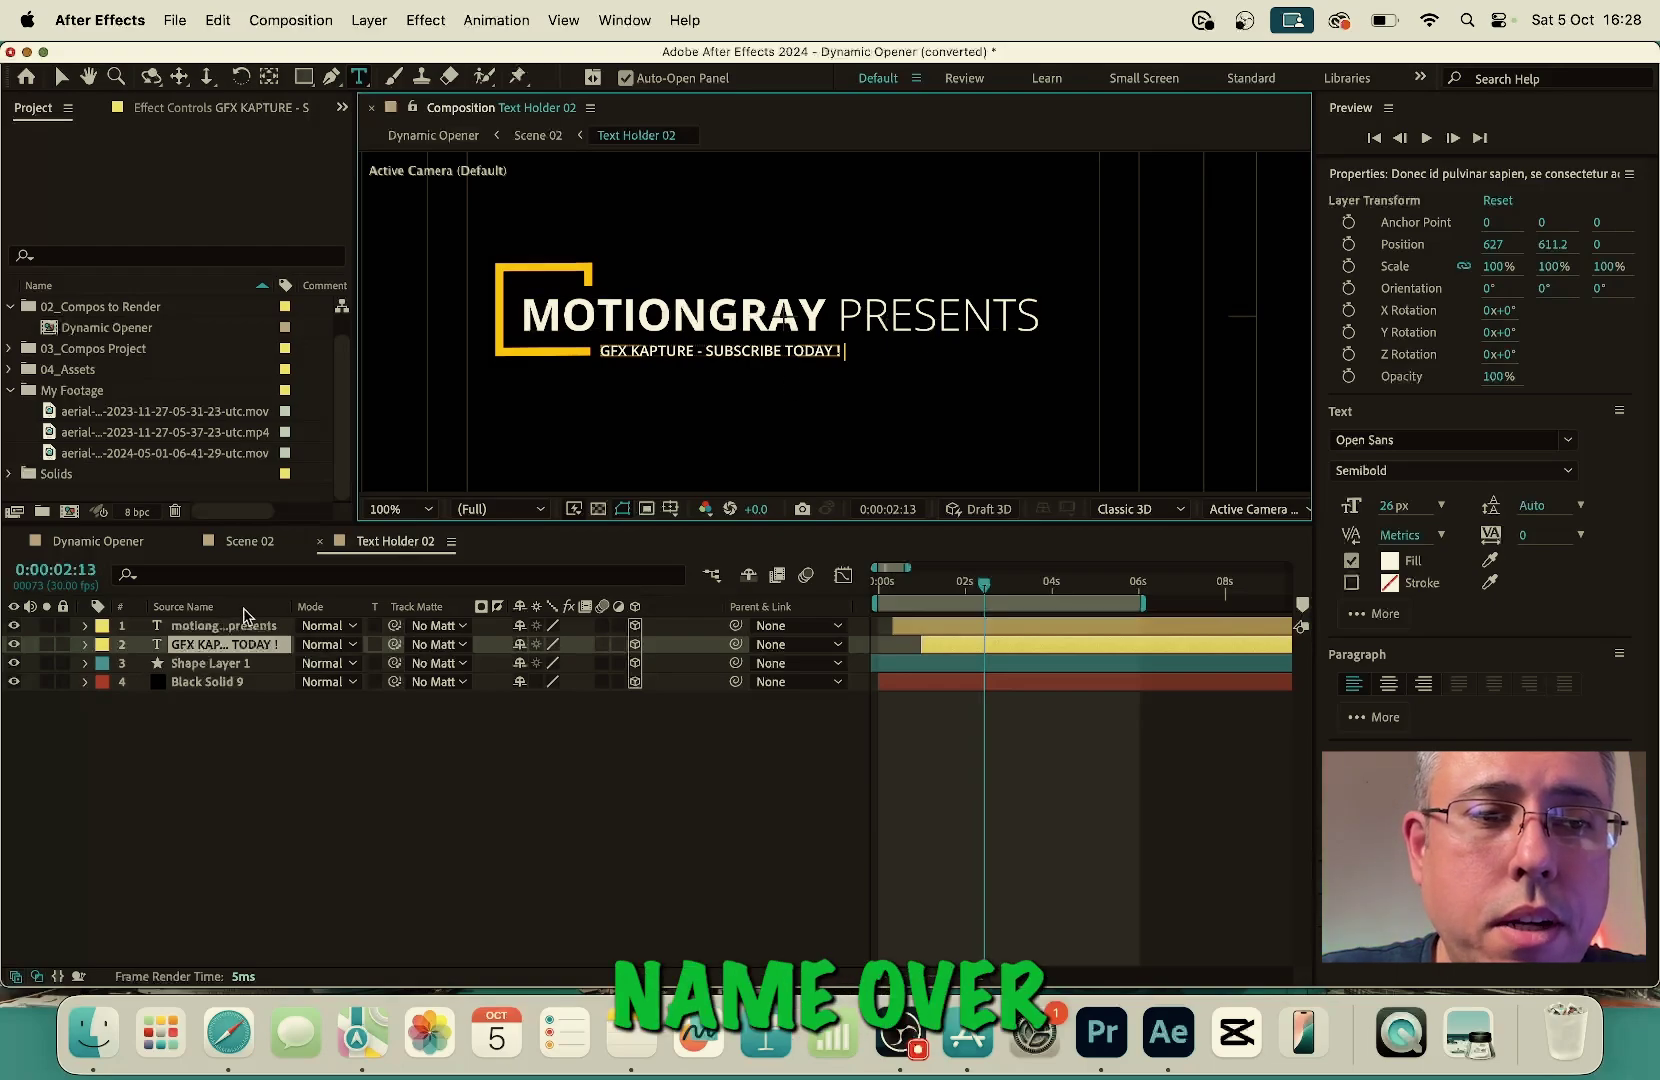
left_click(319, 542)
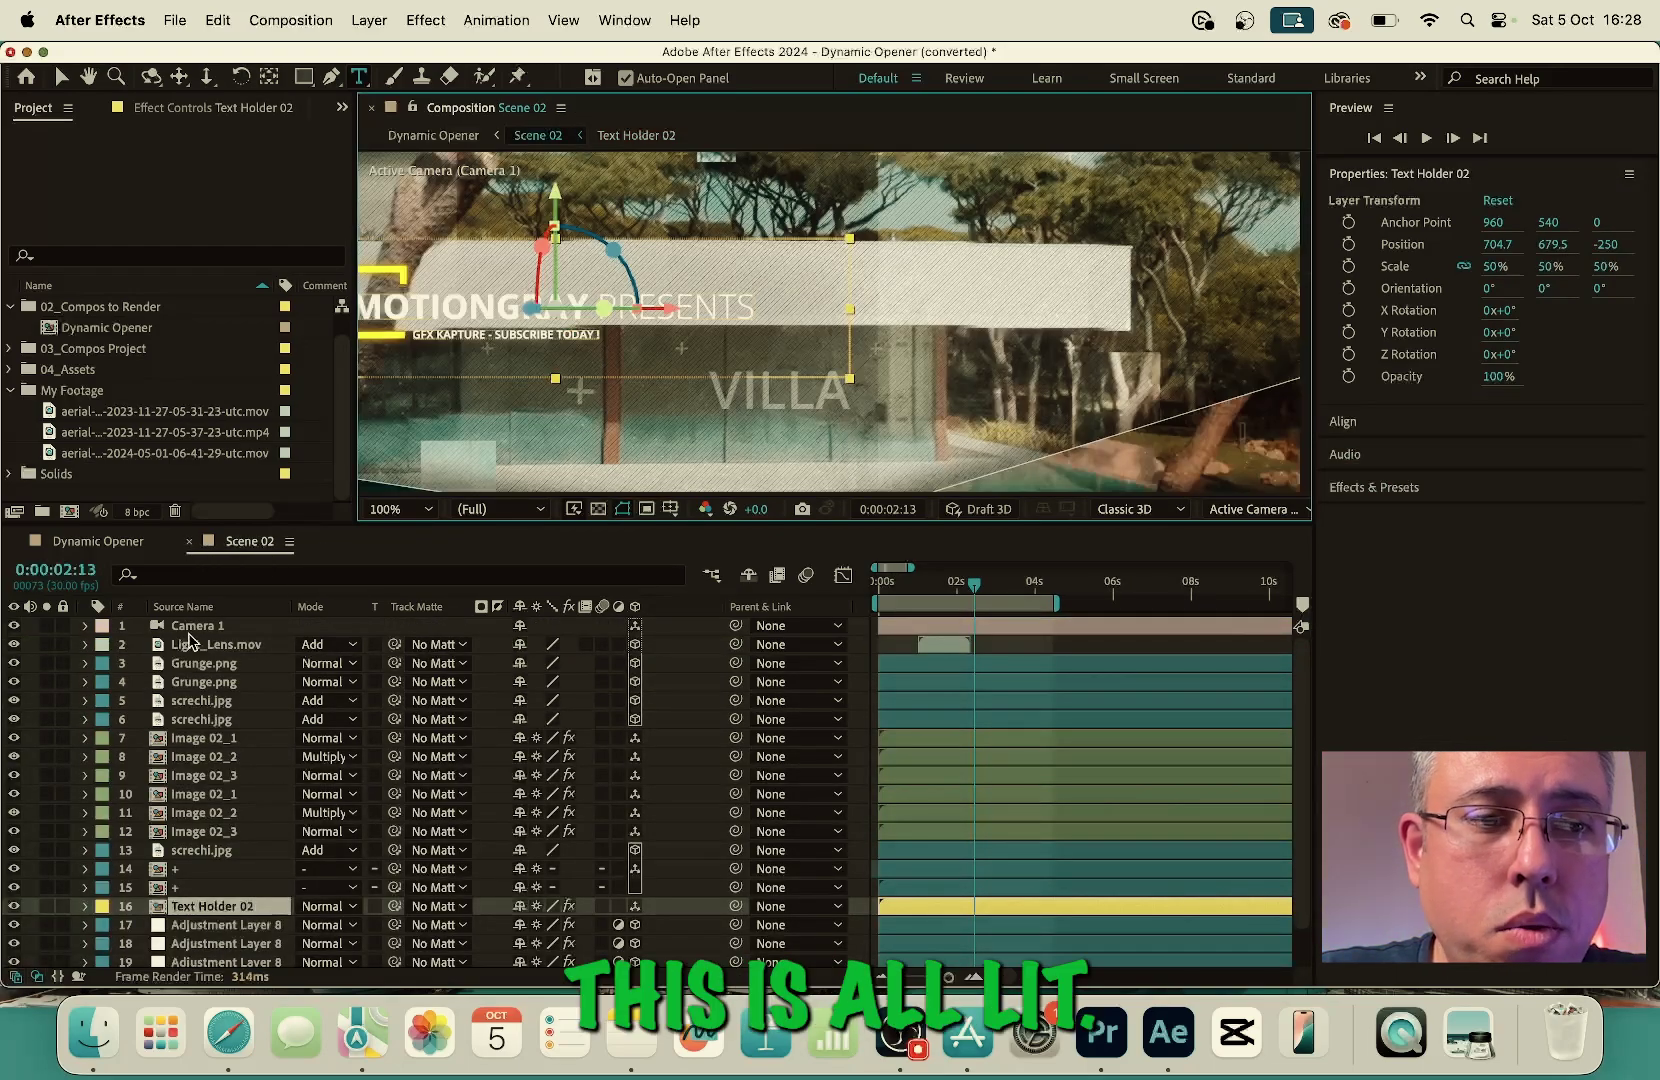
left_click(190, 542)
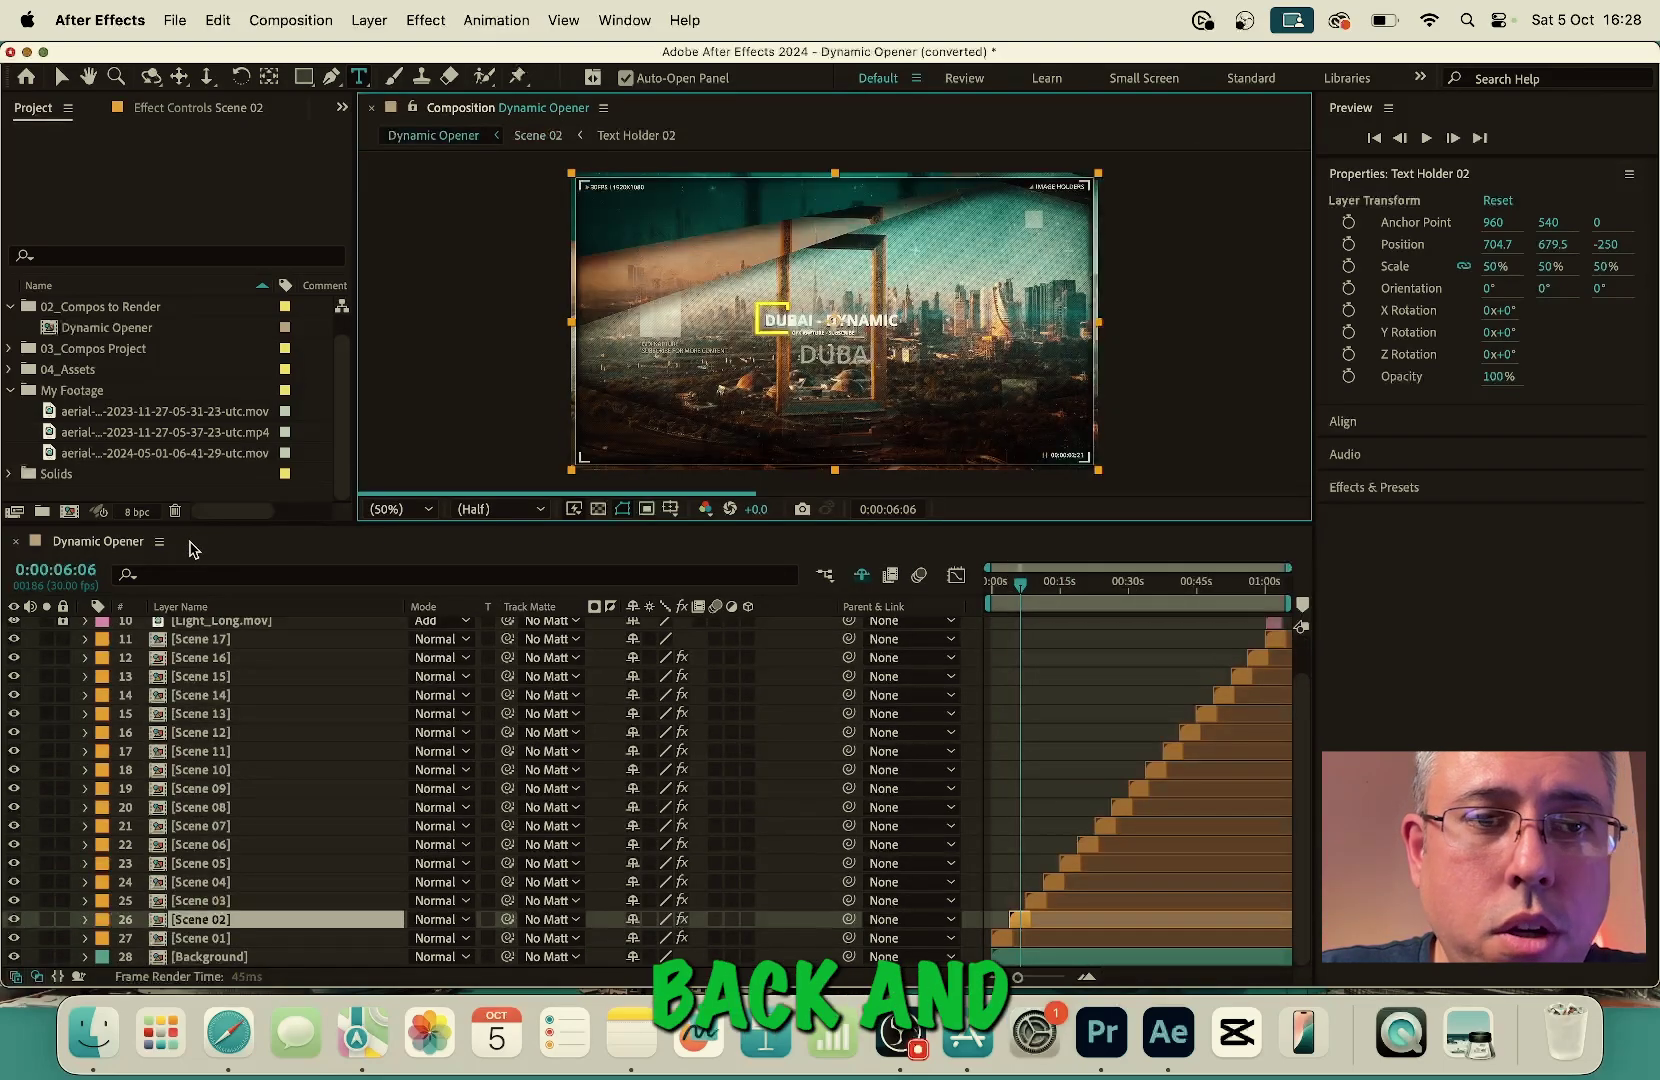
Enlarge the viewer area and preview the Dynamic Opener composition from its first frame
left_click_drag(1024, 594, 985, 588)
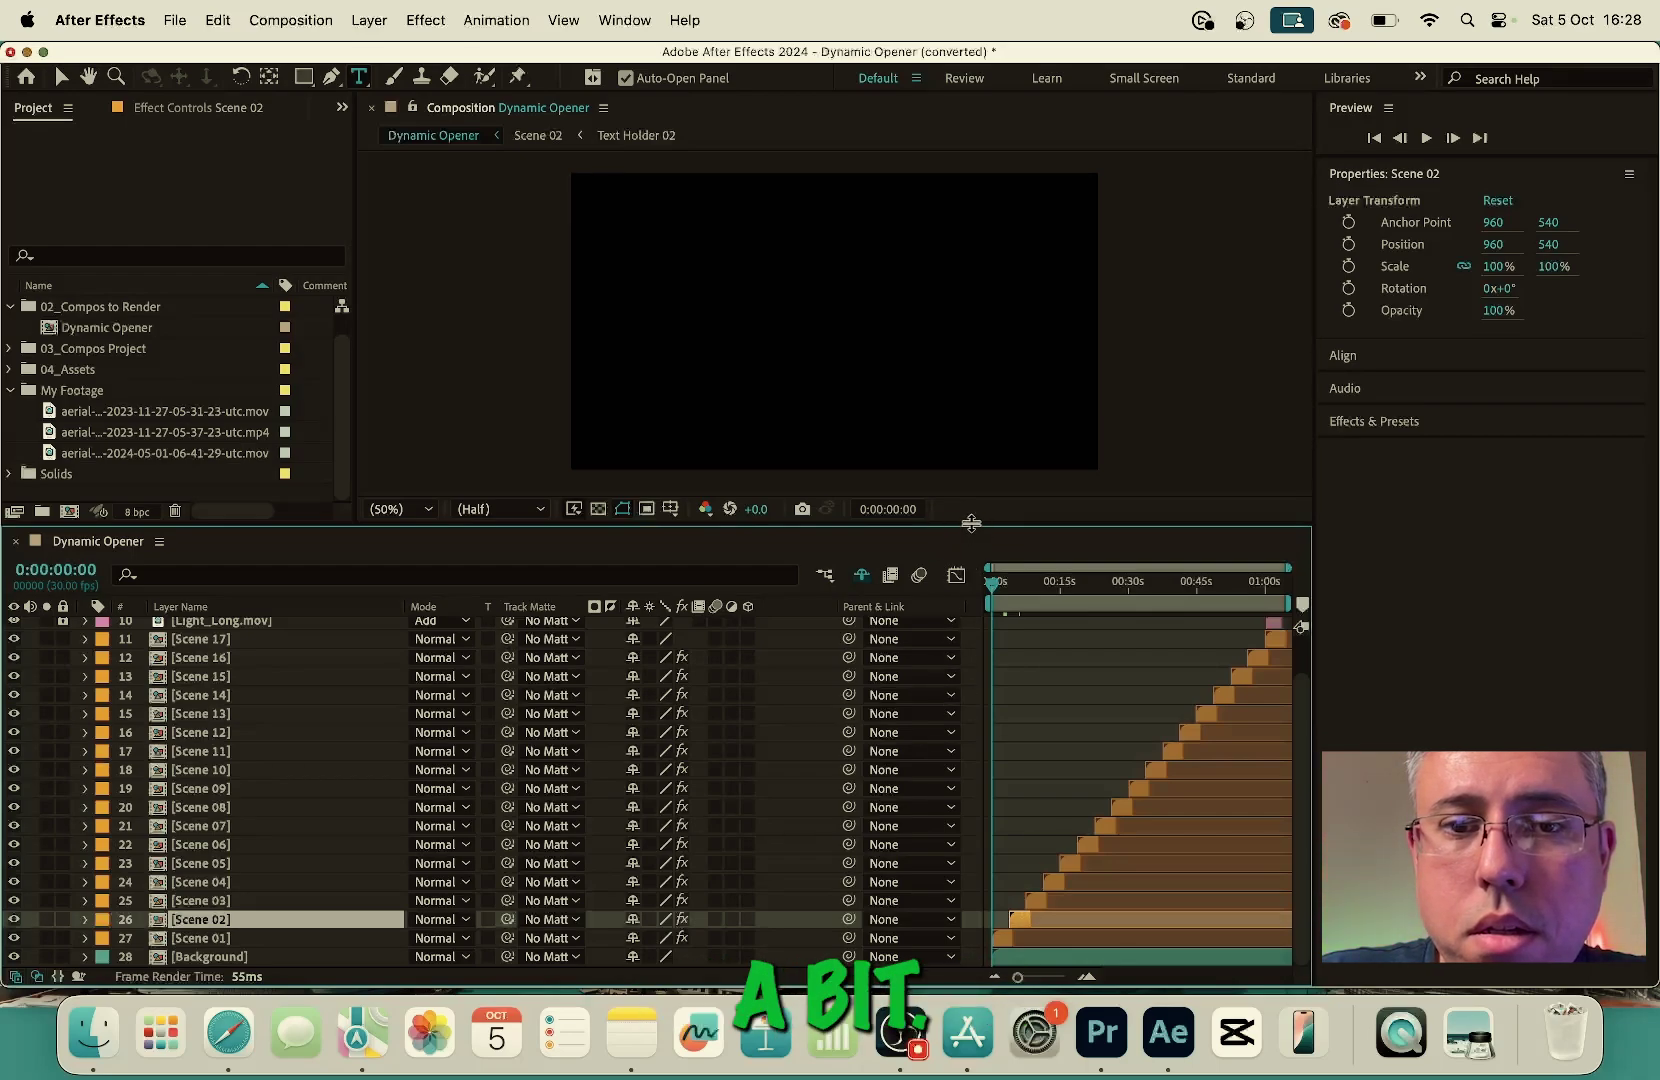
left_click_drag(972, 523, 955, 769)
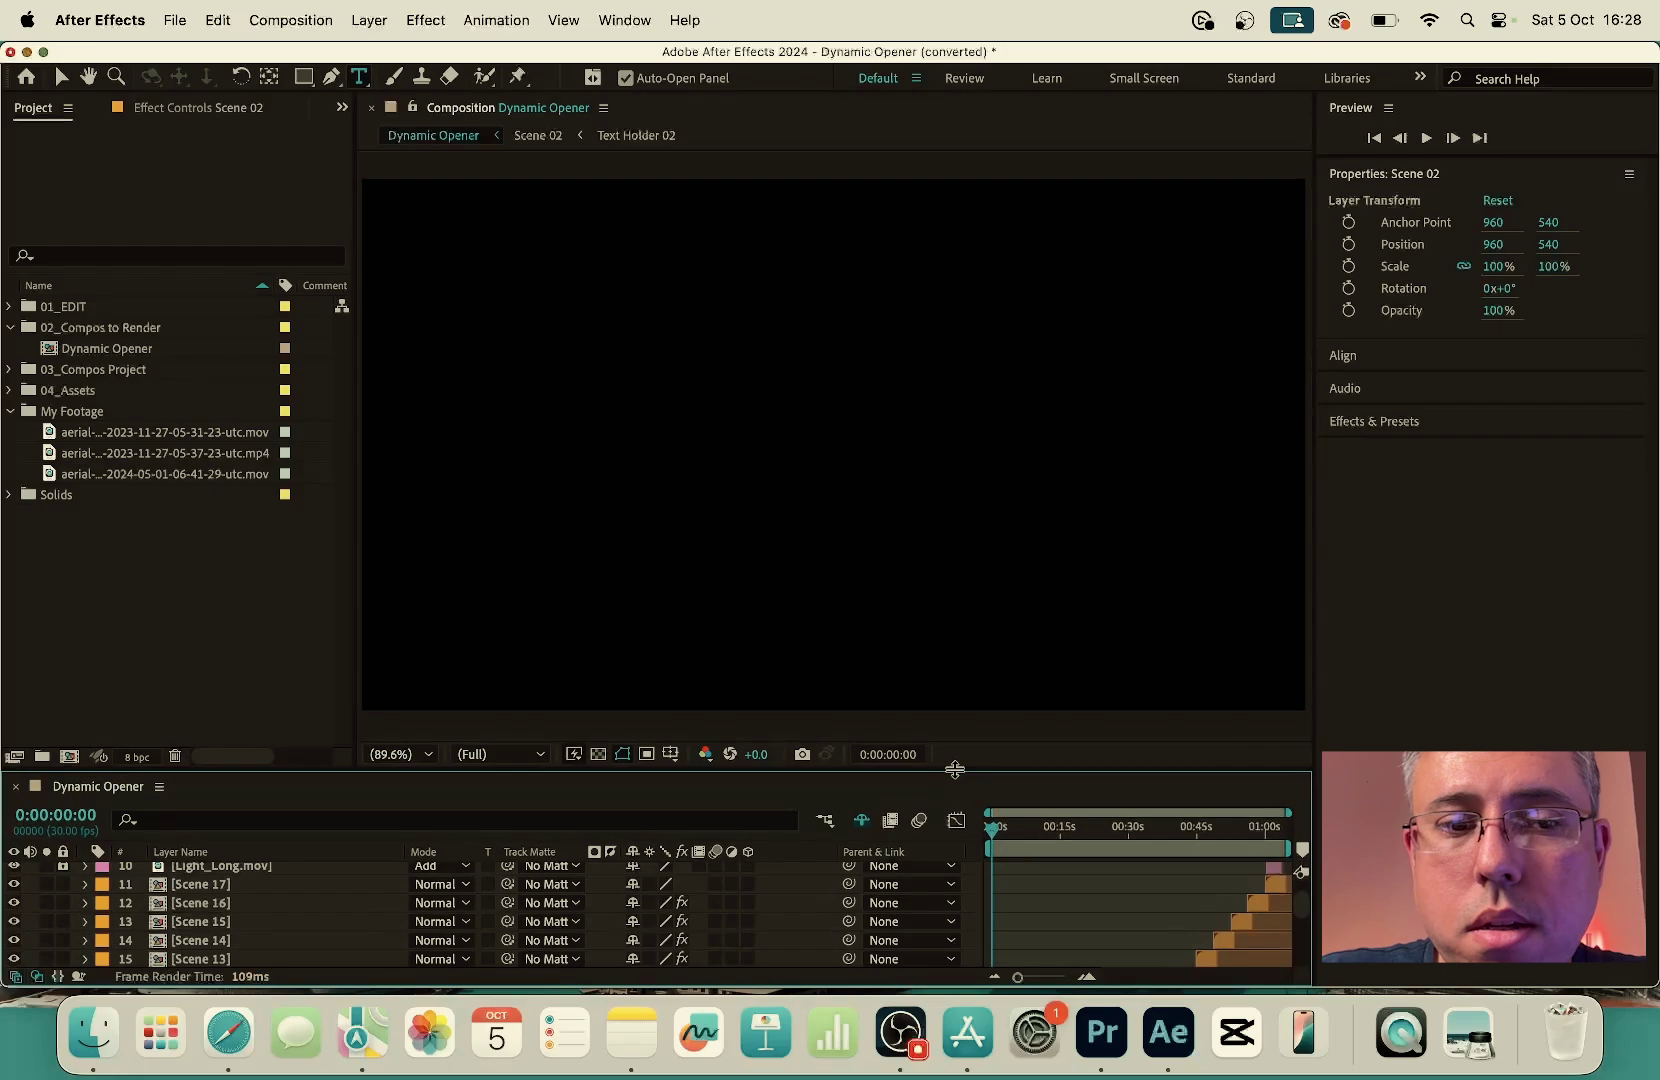
left_click(400, 754)
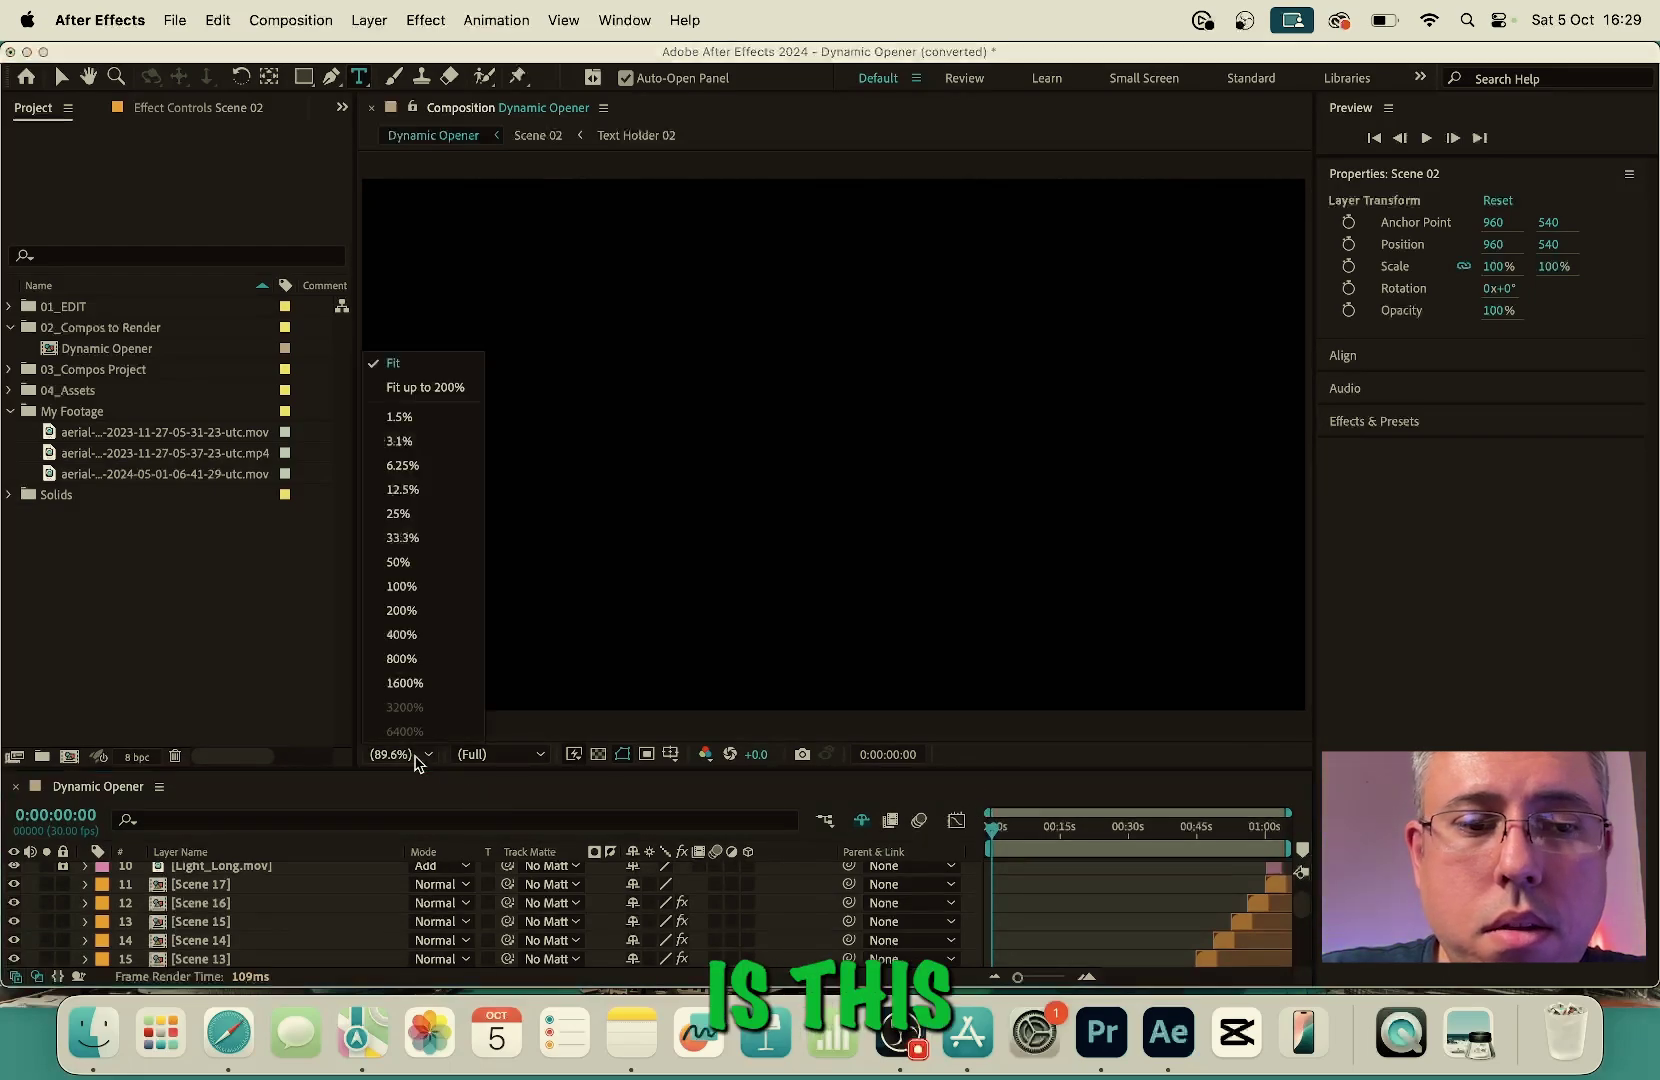
left_click(997, 840)
key("space")
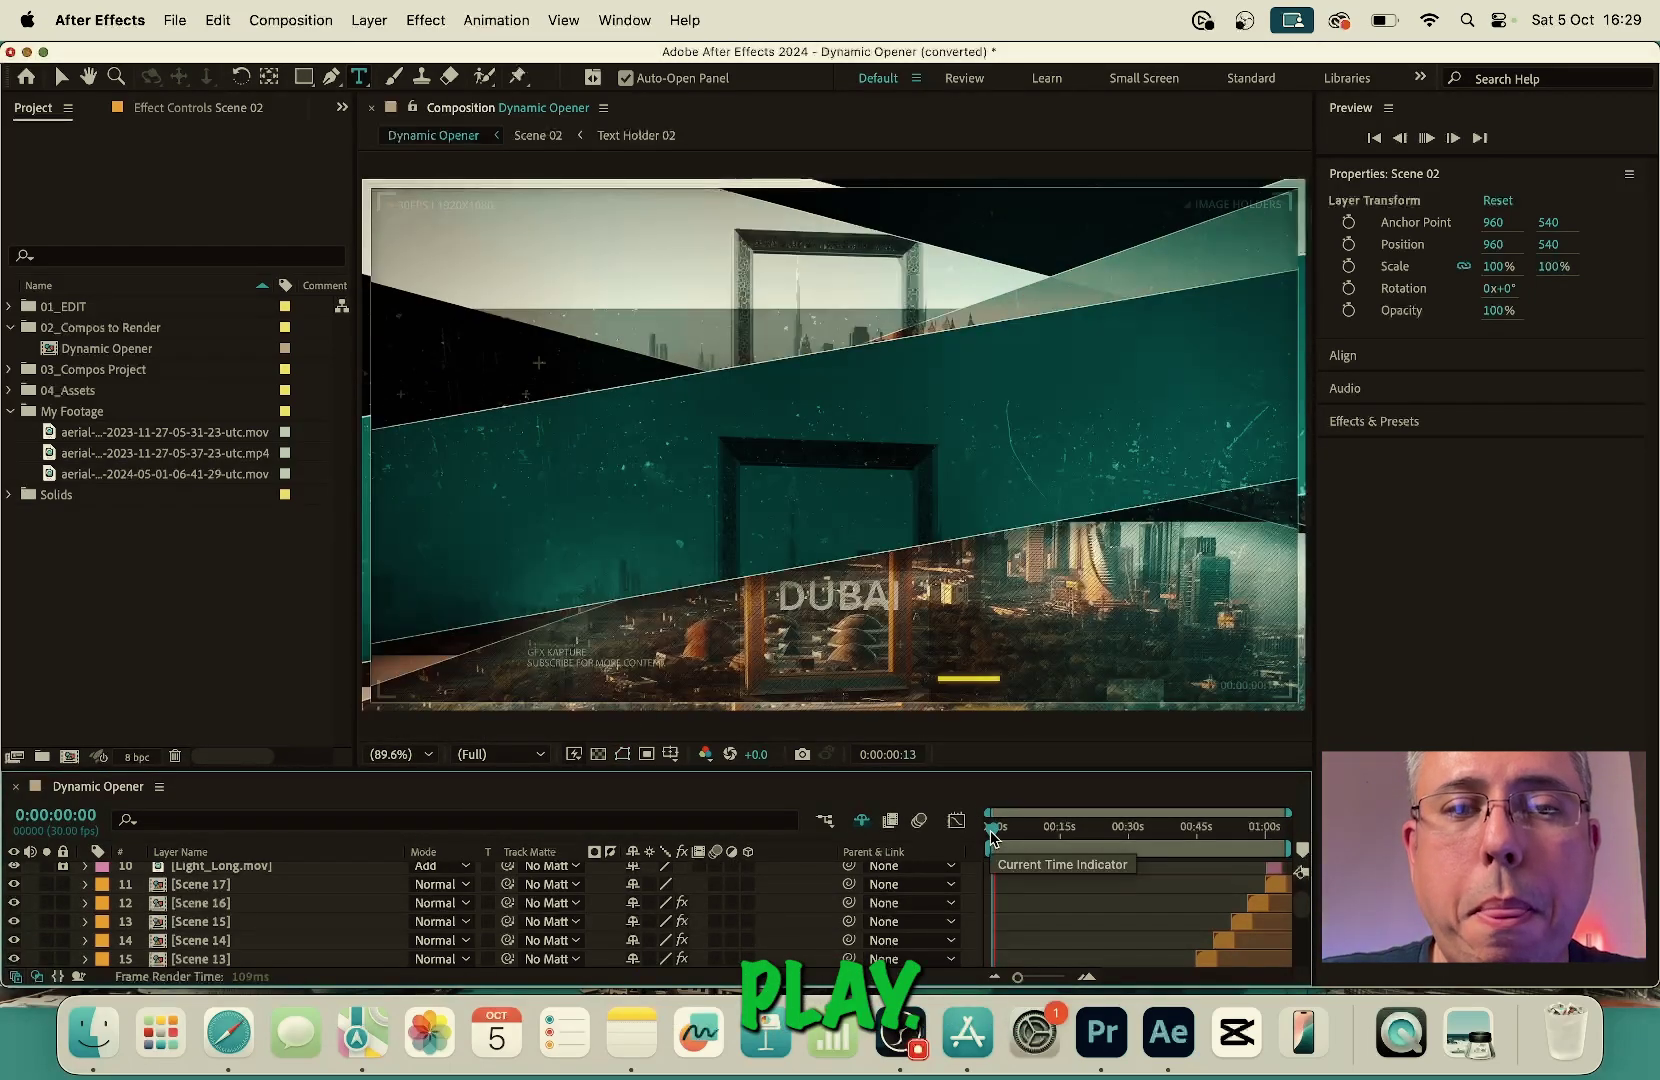